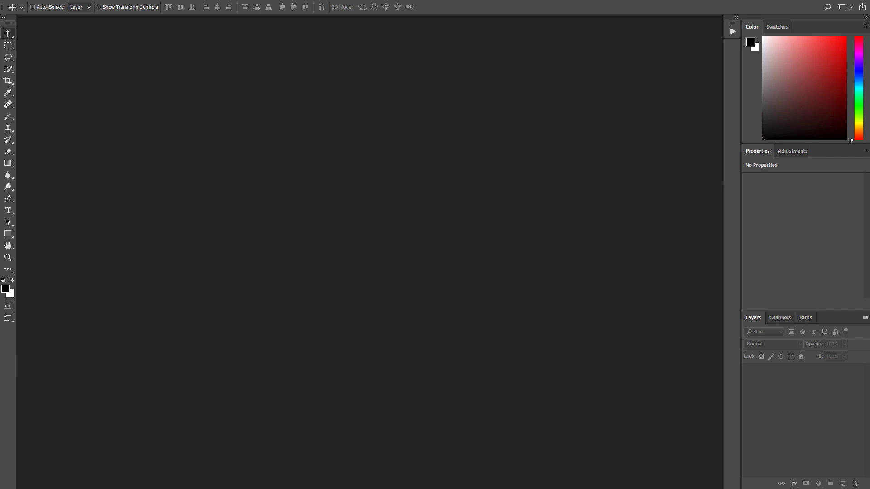
Open the image shimmer-example.jpg
drag(653, 136, 599, 362)
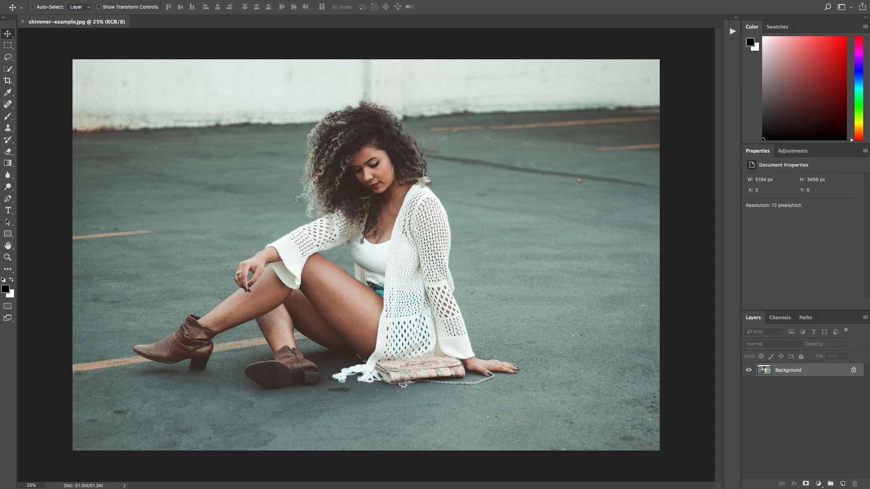
click(0, 0)
click(0, 0)
click(410, 98)
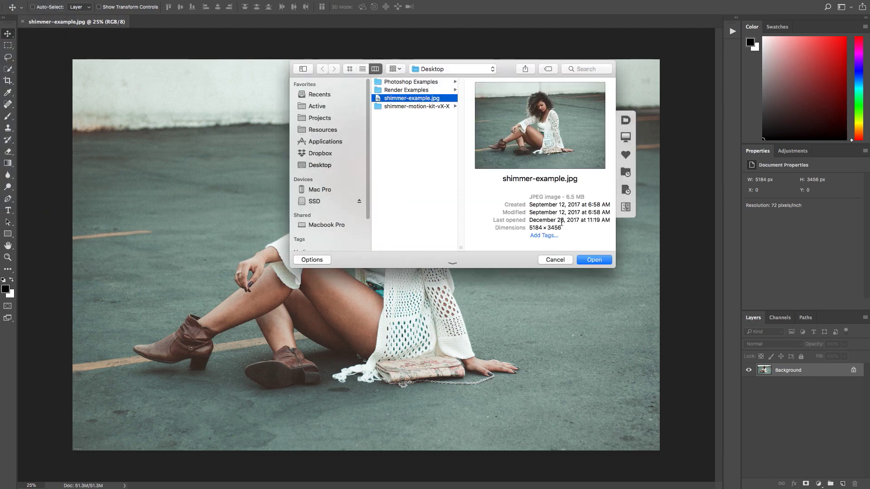
click(561, 261)
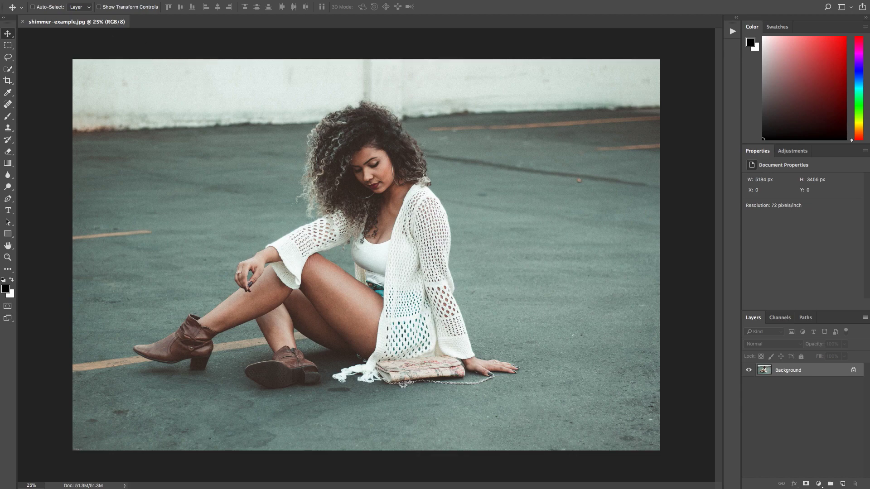
Check the photo's colour mode and bit depth settings
click(5, 0)
mouse_move(9, 0)
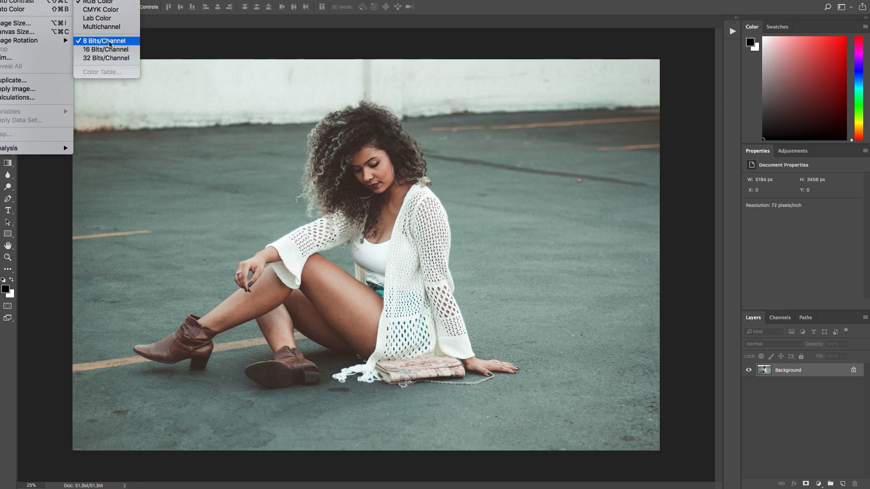
click(234, 41)
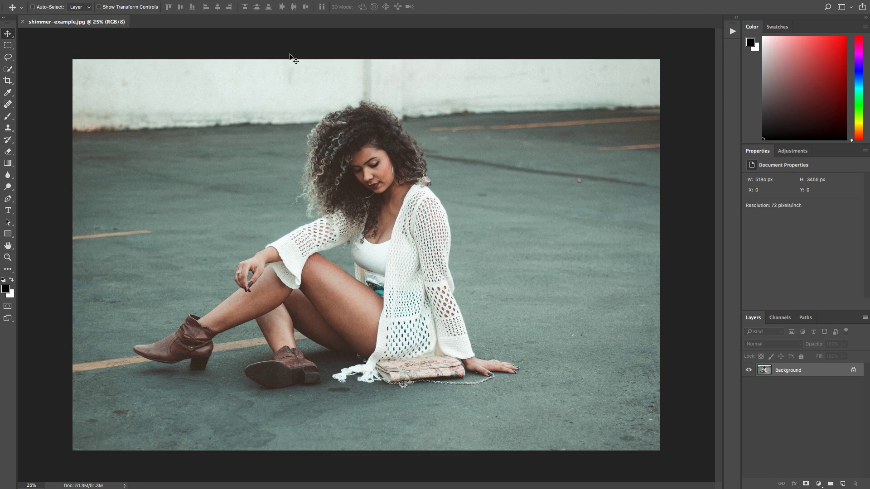
Resize the image to a width of 3000 pixels, keeping its proportions
click(1, 0)
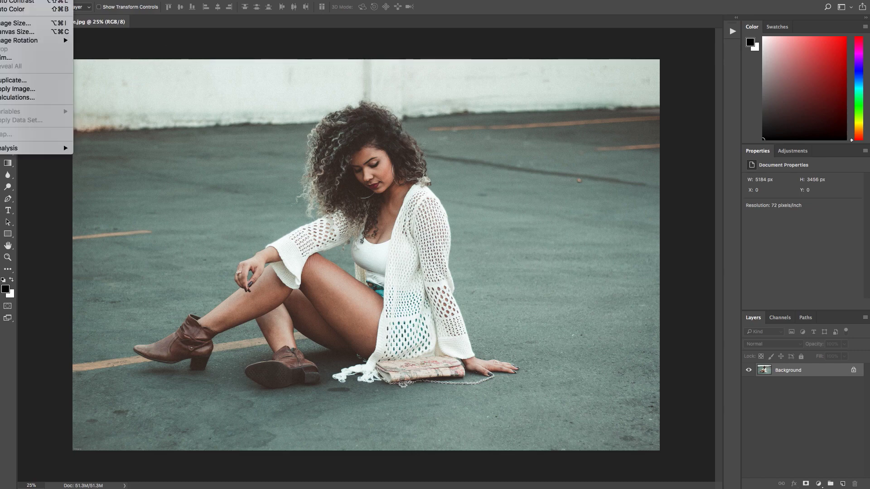
click(15, 23)
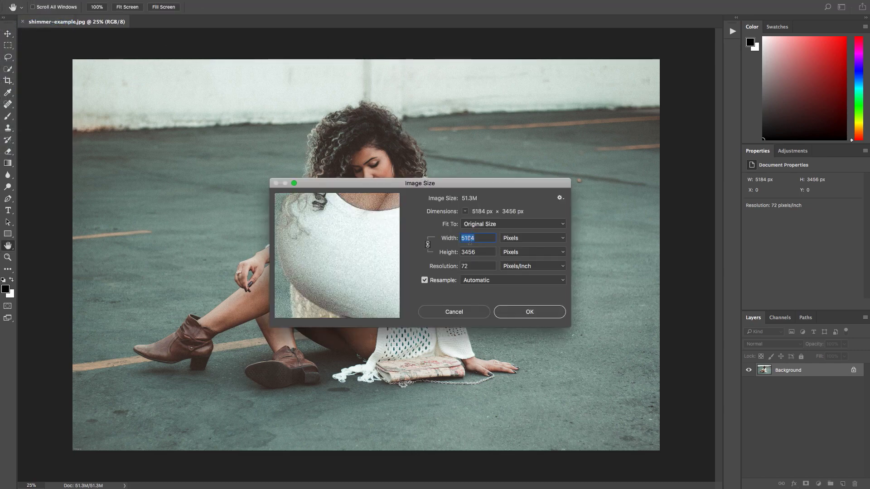
click(509, 239)
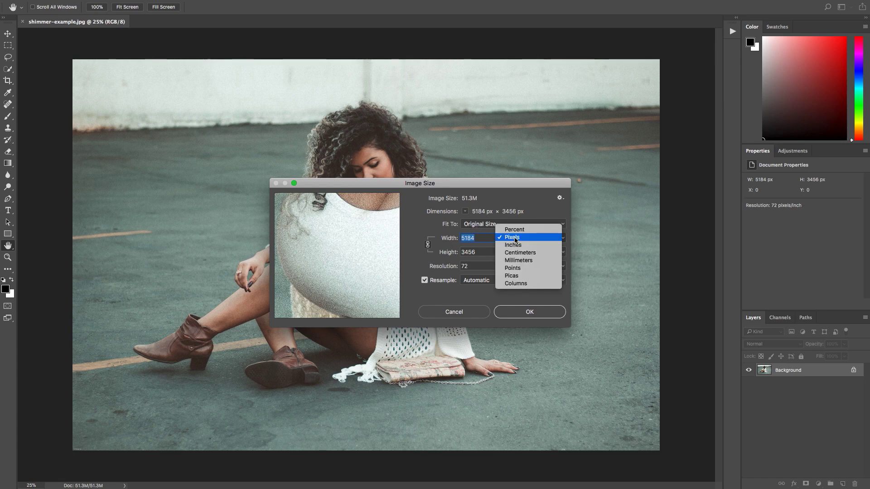
click(517, 242)
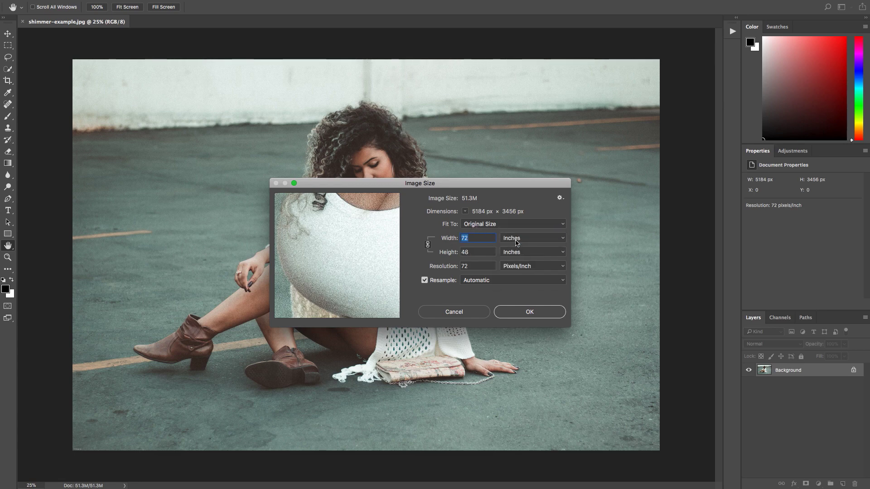
click(517, 241)
click(514, 229)
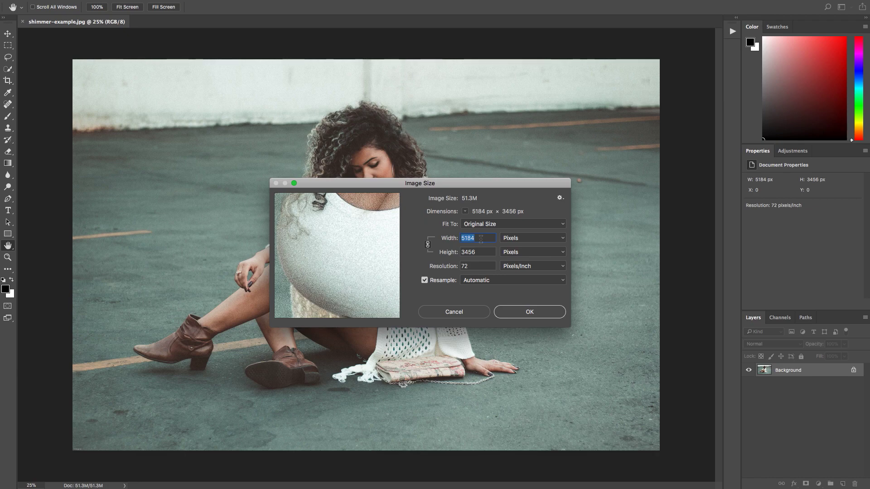
text(3000)
key(Return)
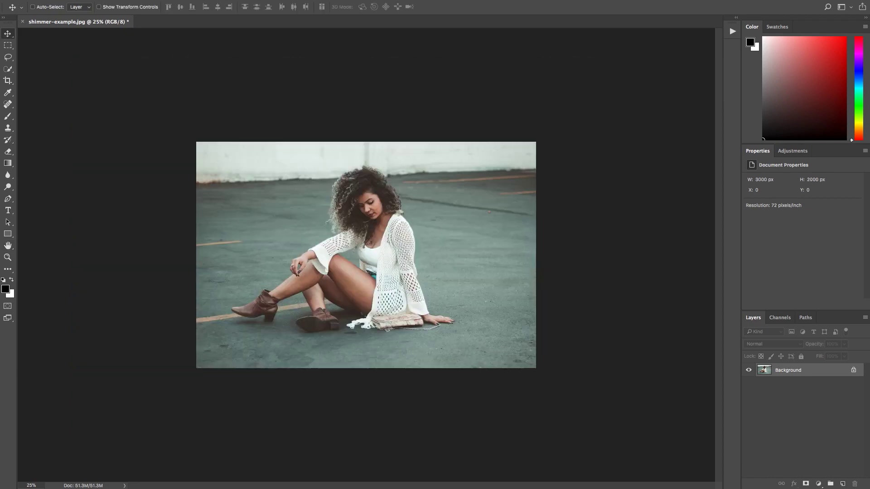
Show the Actions panel and clear all existing actions from it
click(32, 7)
key(z)
click(485, 191)
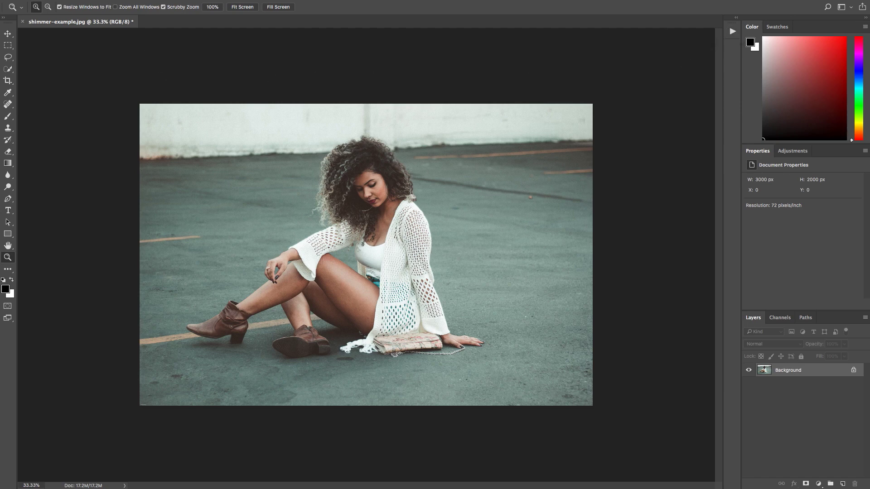
click(160, 0)
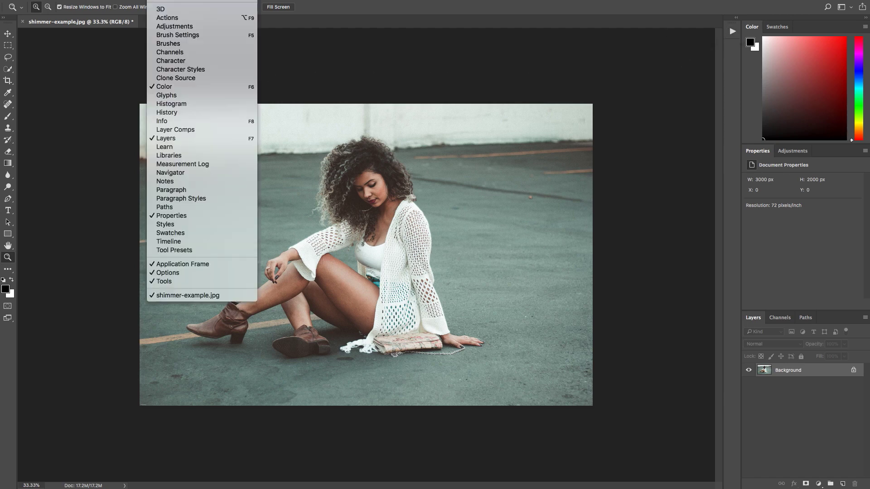
click(167, 18)
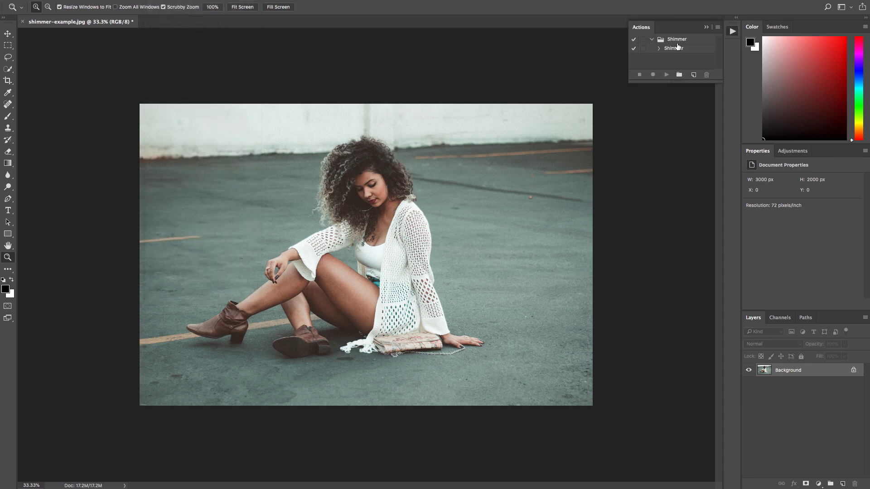
click(718, 28)
click(718, 28)
click(718, 28)
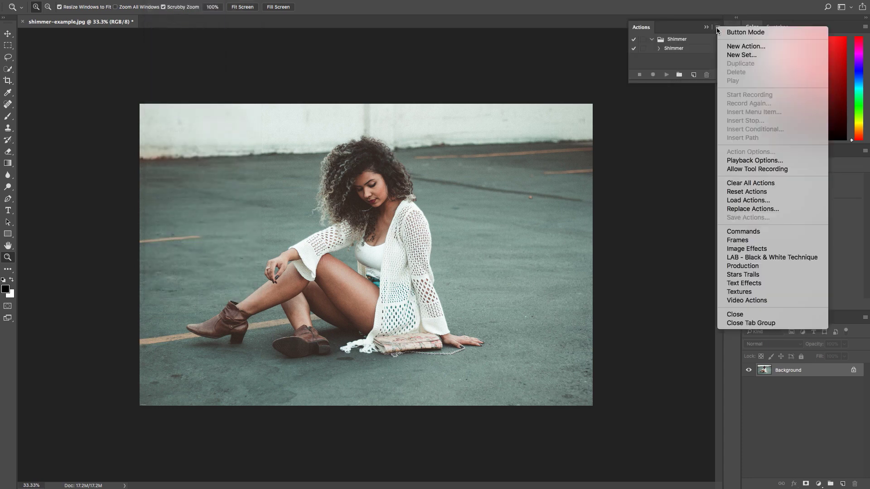
click(761, 183)
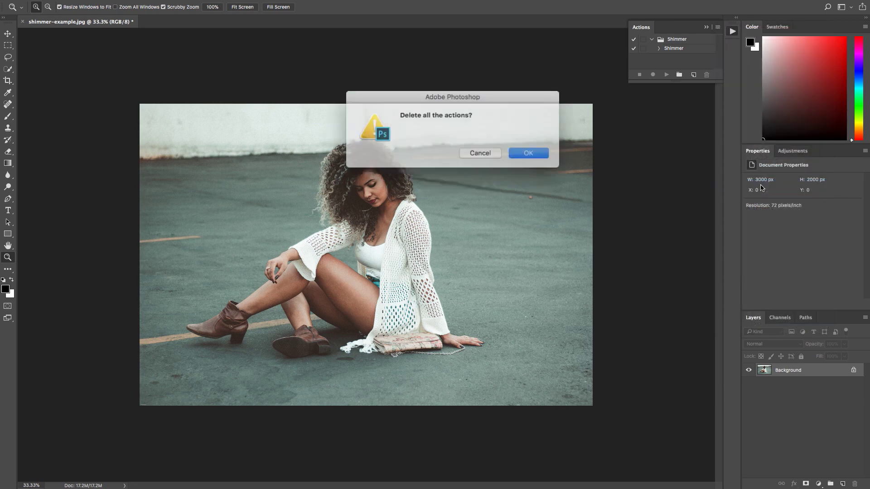
click(526, 152)
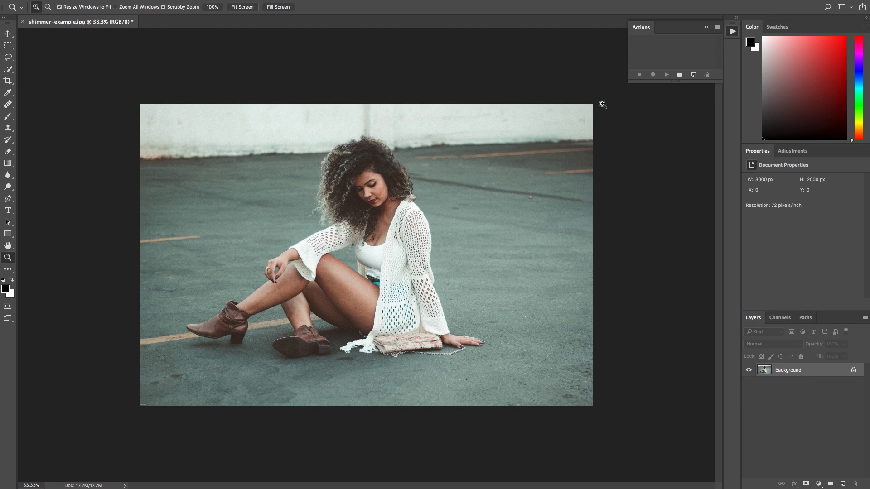
Enlarge the Actions panel and load Shimmer.atn from the CC 2017+ folder of the Shimmer Ps Action kit
drag(675, 82, 675, 151)
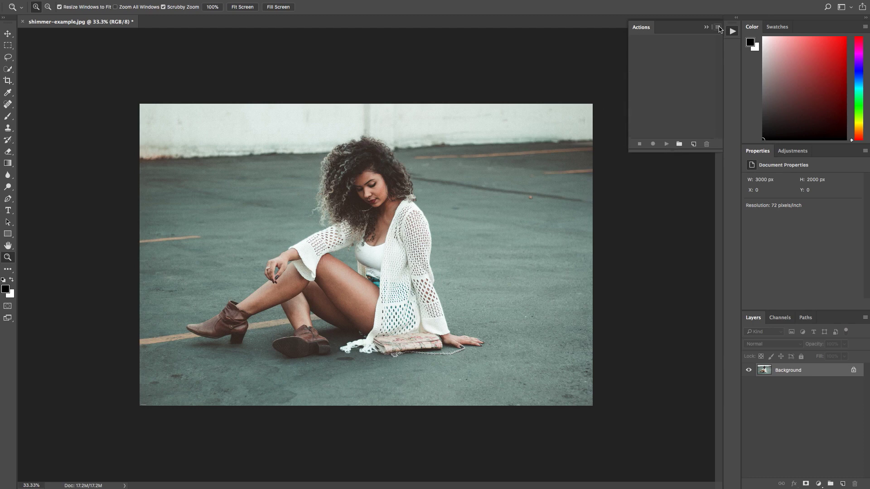
click(719, 28)
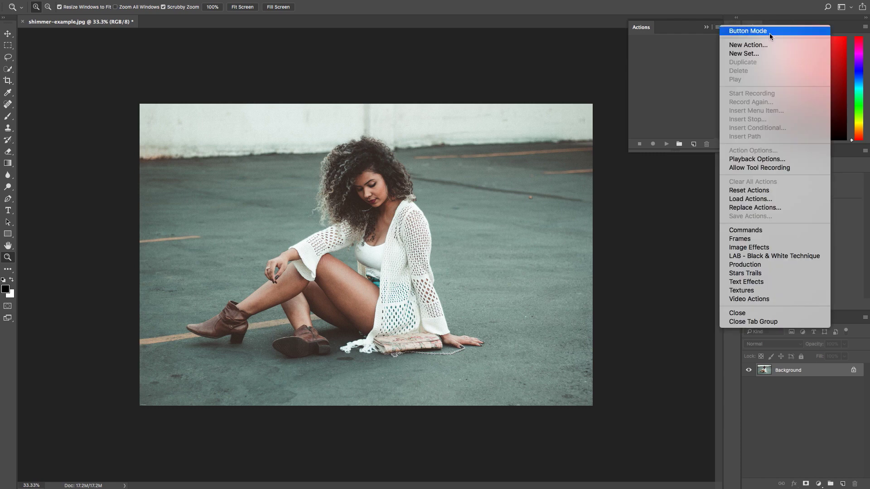
click(752, 200)
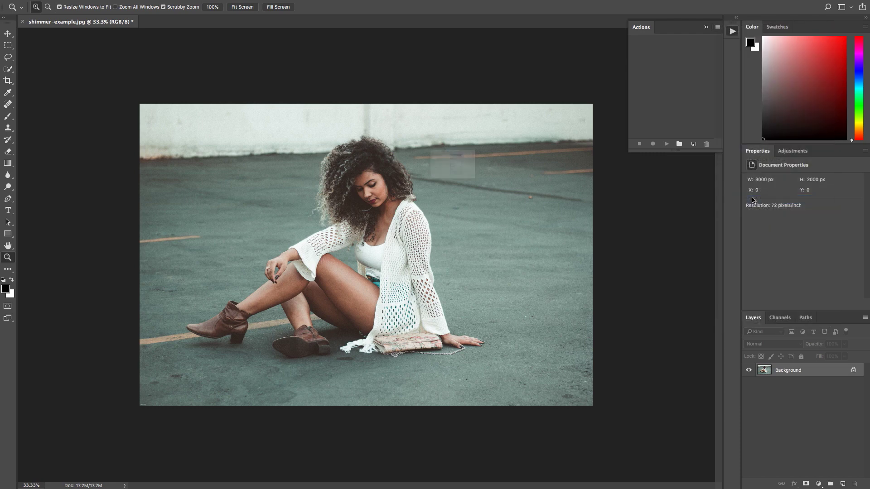
click(329, 167)
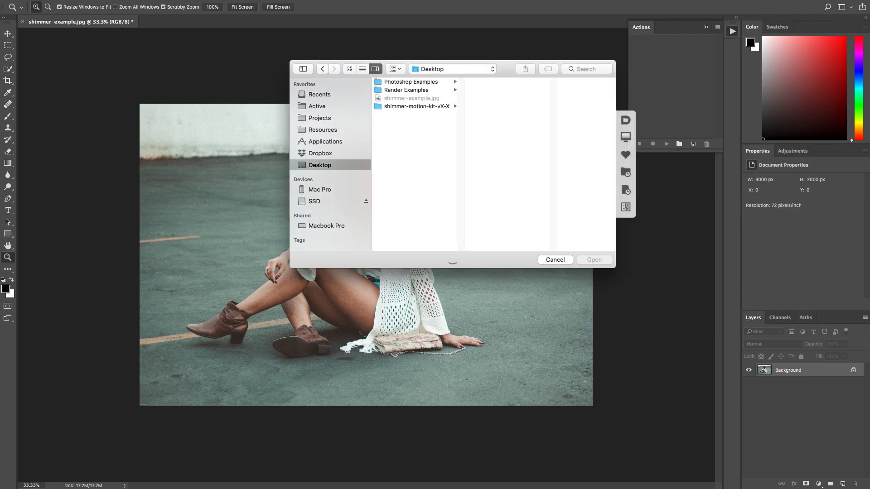
click(398, 106)
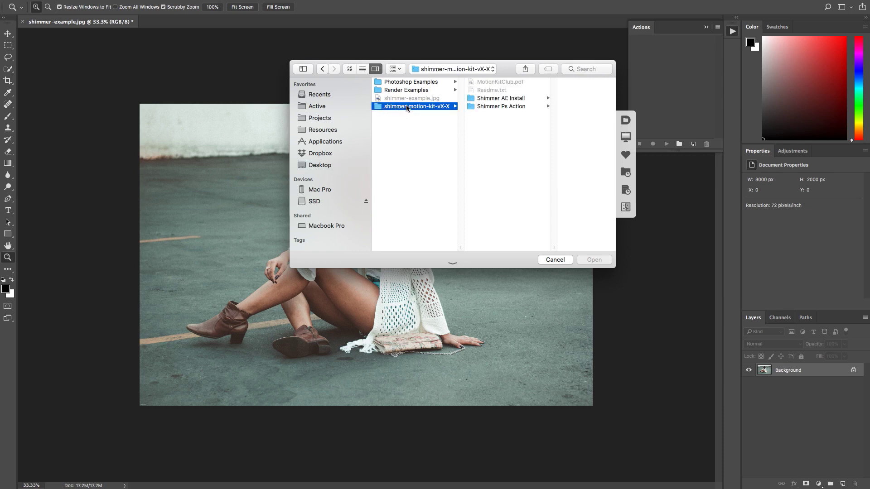
click(489, 108)
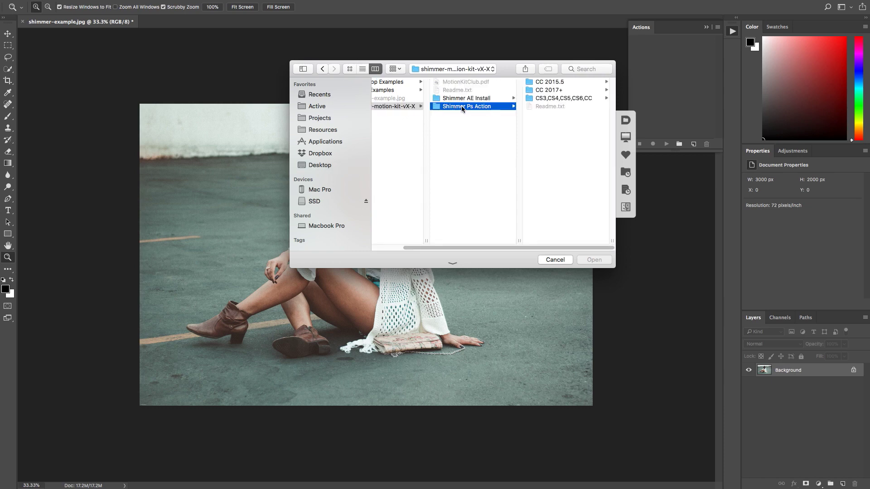
click(551, 91)
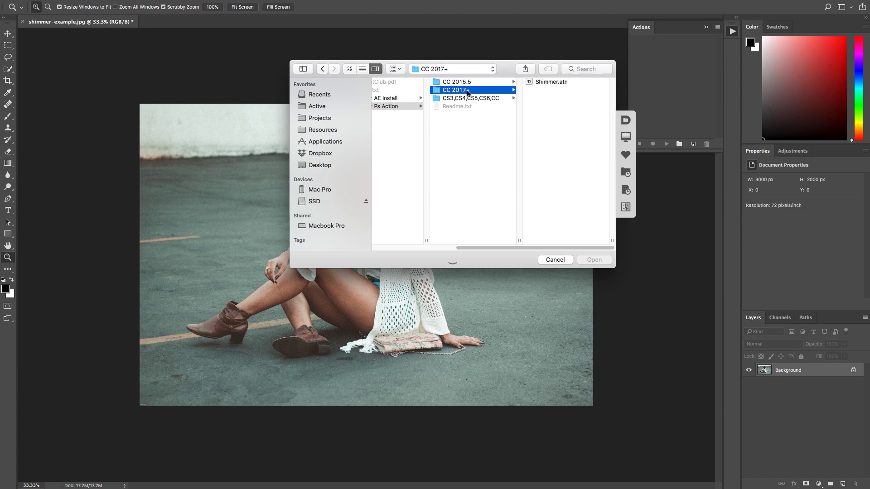
click(545, 83)
click(594, 259)
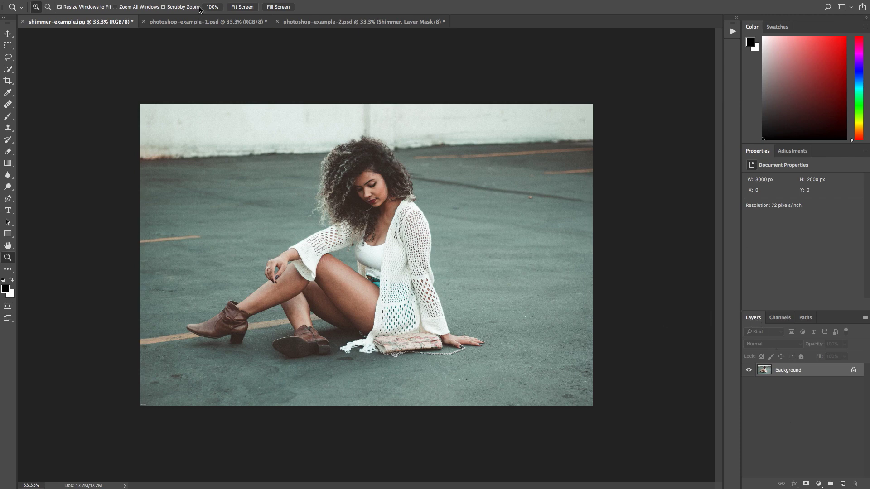
Add a new layer above the Background and name it "brush"
click(162, 0)
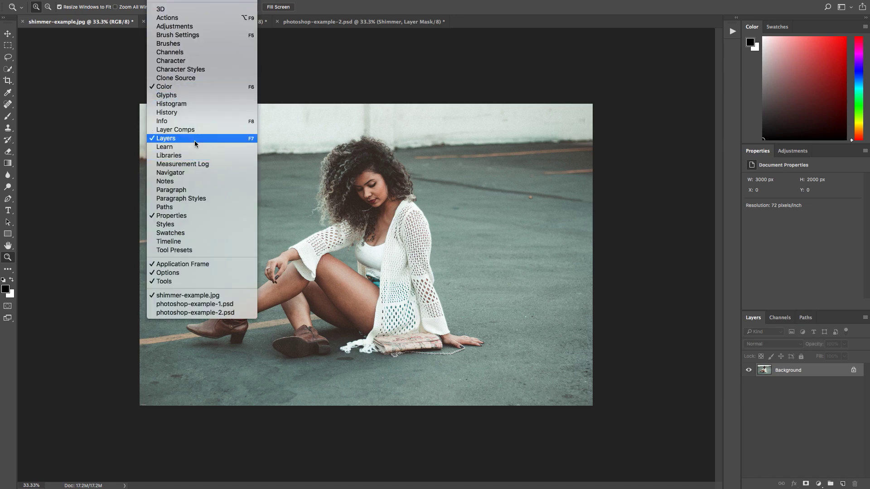
click(783, 405)
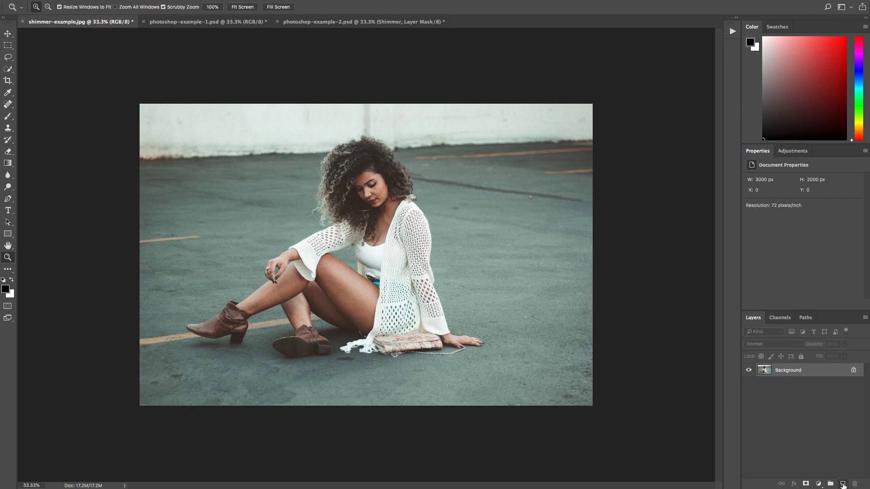
click(843, 484)
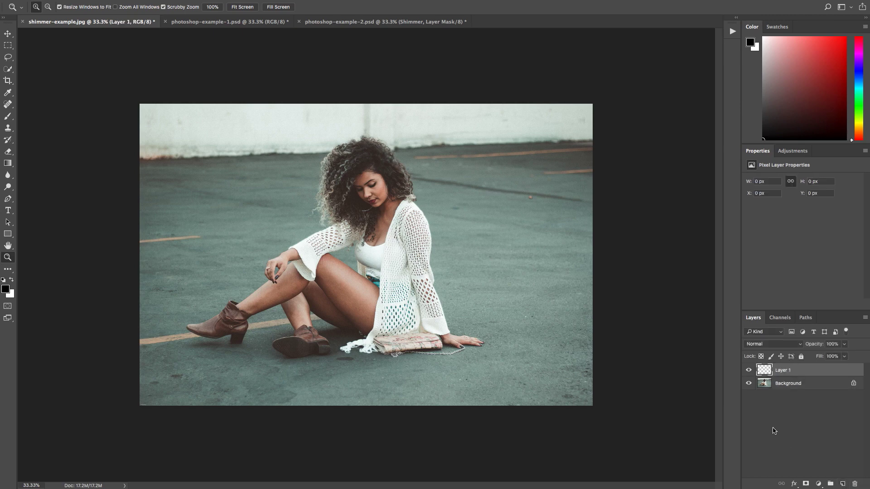
double_click(782, 372)
text(brush)
key(Return)
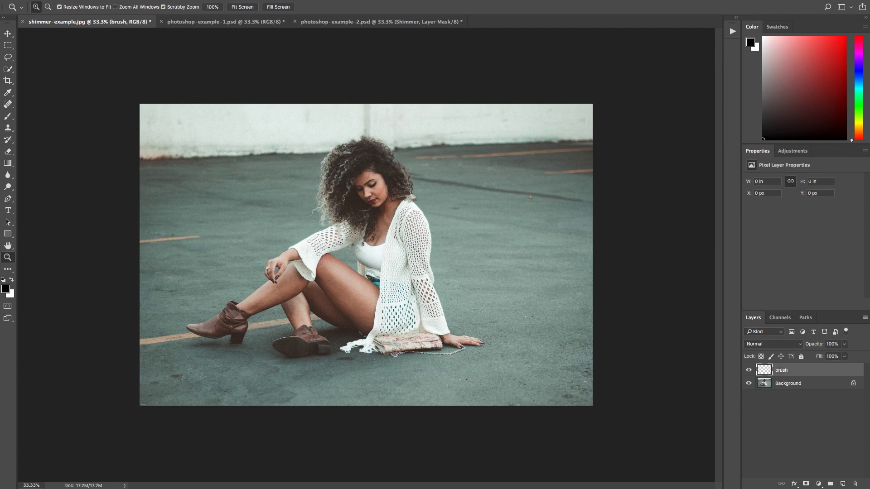
double_click(780, 371)
key(Return)
Activate the Brush tool and set the foreground colour to red, ff0000
key(b)
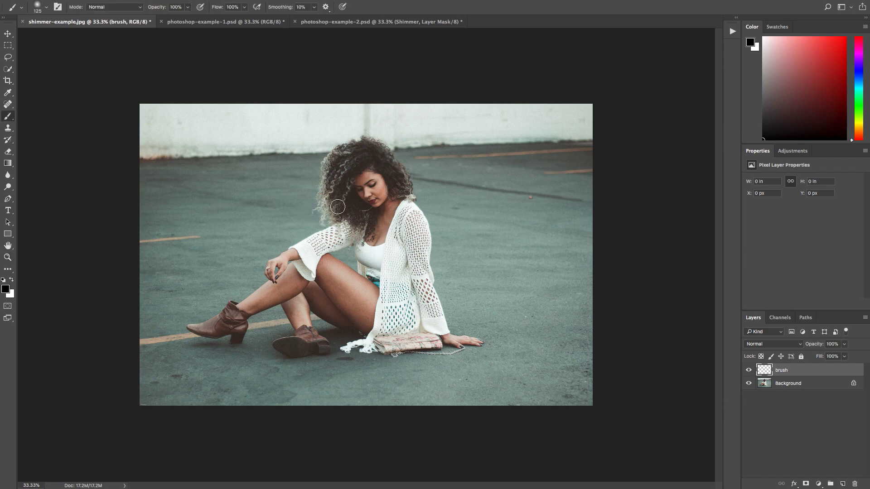
click(7, 290)
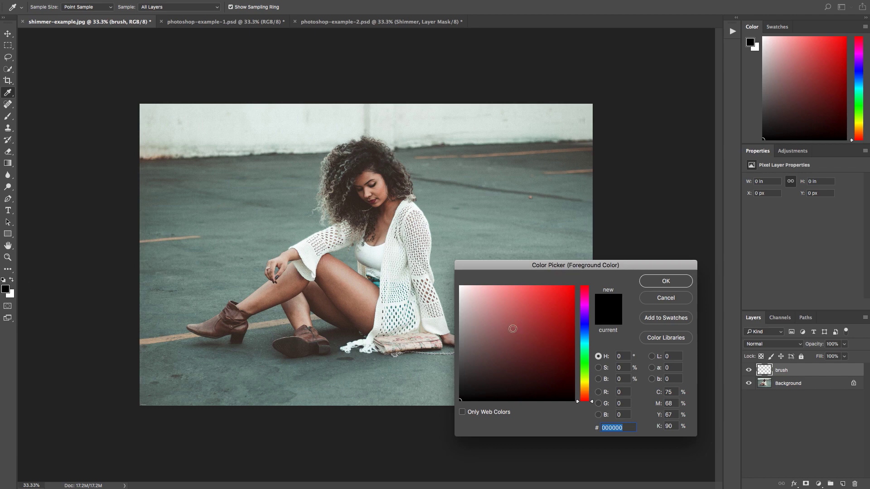
drag(494, 347, 548, 314)
text(ff0000)
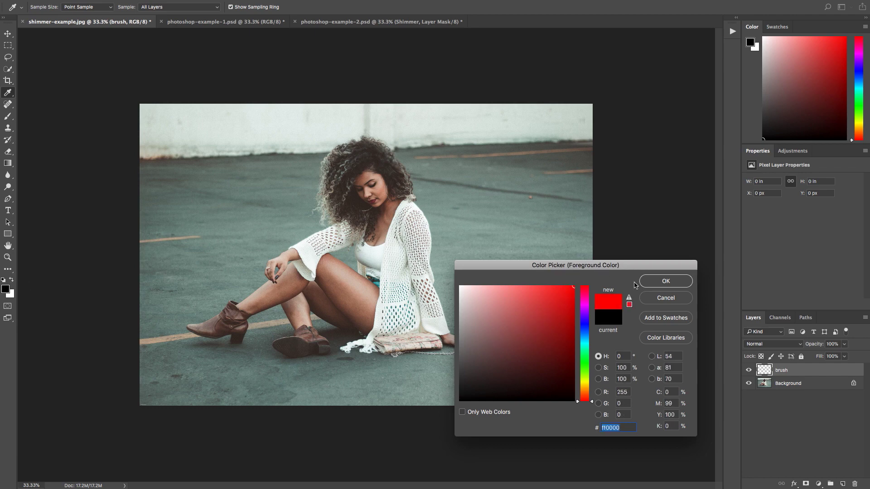
click(663, 281)
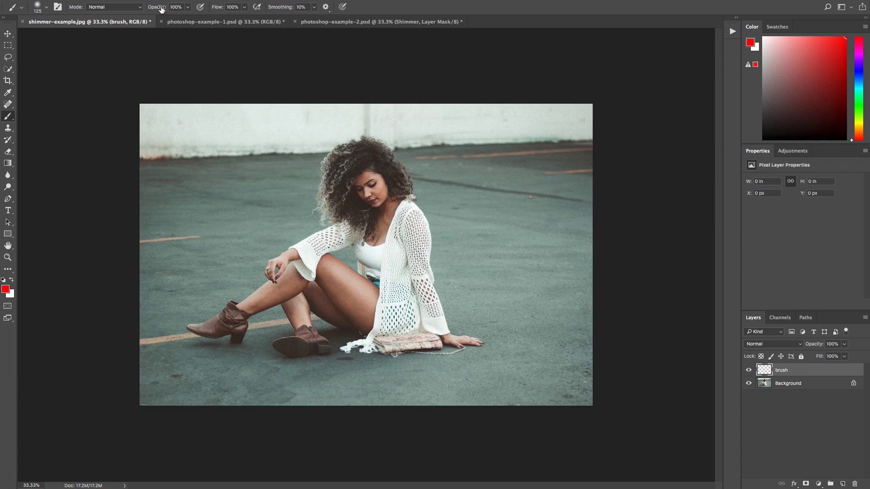
Increase the brush size to 300 pixels
click(177, 8)
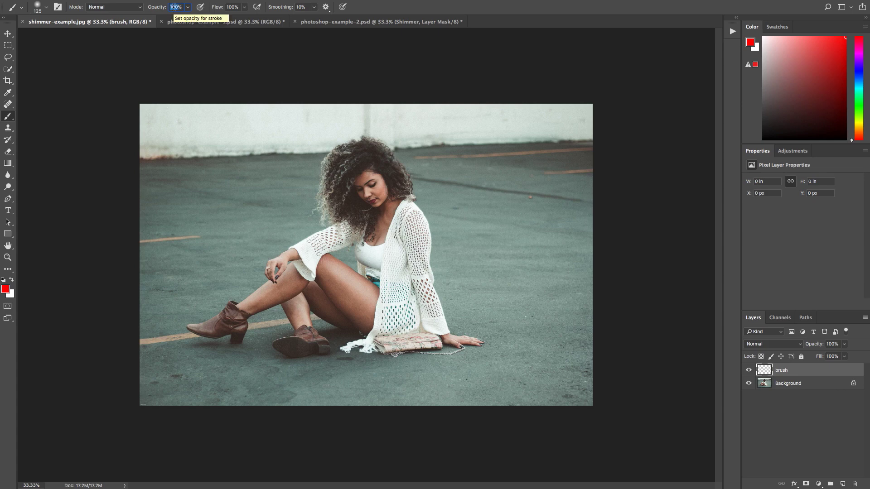
key(bracketright)
key(bracketright)
key(bracketright)
key(bracketright)
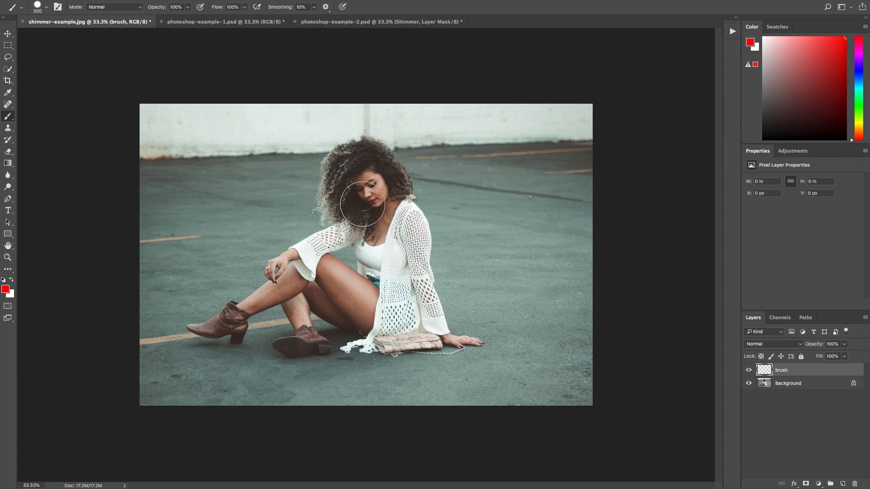
Lower the brush hardness for a soft edge and reduce the brush size to 108 px
right_click(363, 195)
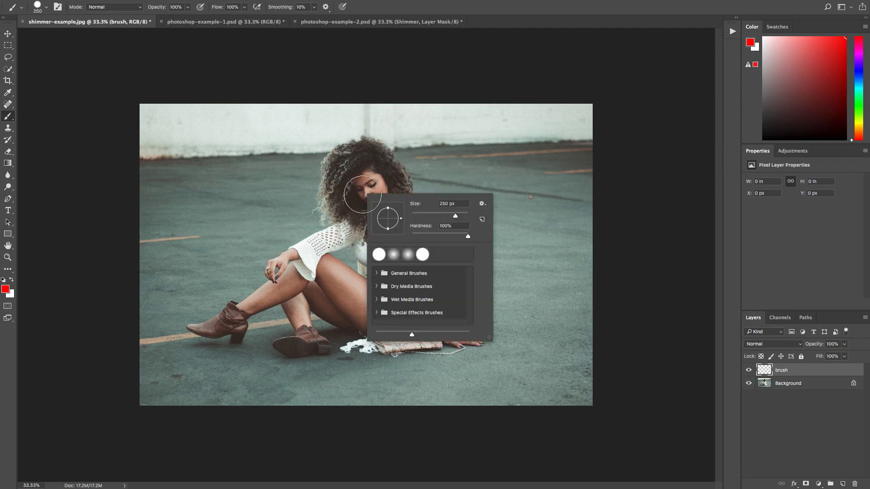
drag(455, 217, 416, 234)
key(Return)
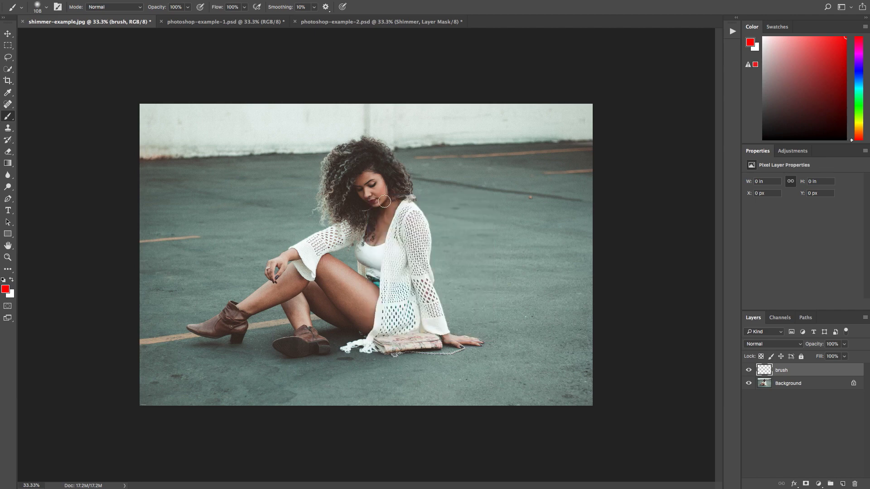
Try a soft red dab over the woman's face, enlarge the brush to 300 px, and undo the painting
mouse_move(384, 199)
mouse_down()
mouse_move(377, 183)
mouse_move(360, 187)
mouse_move(376, 201)
mouse_up()
key(bracketright)
key(bracketright)
key(bracketright)
key(bracketright)
key(bracketright)
key(bracketright)
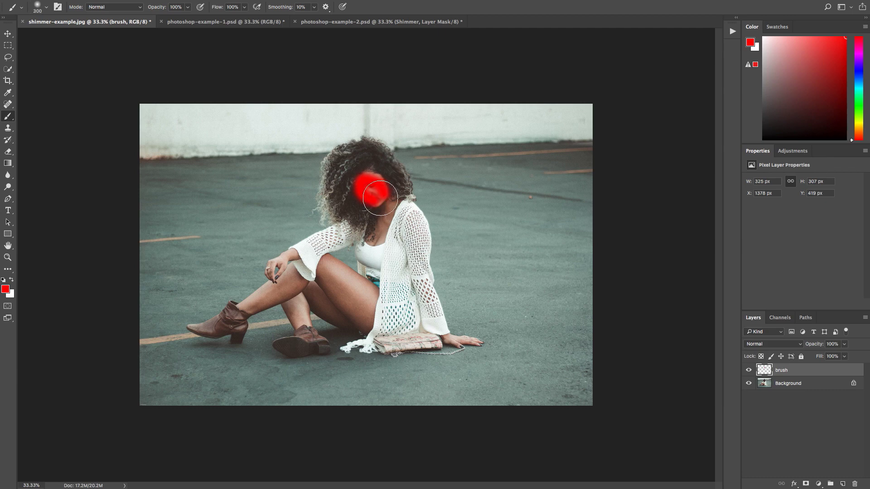
key(ctrl+z)
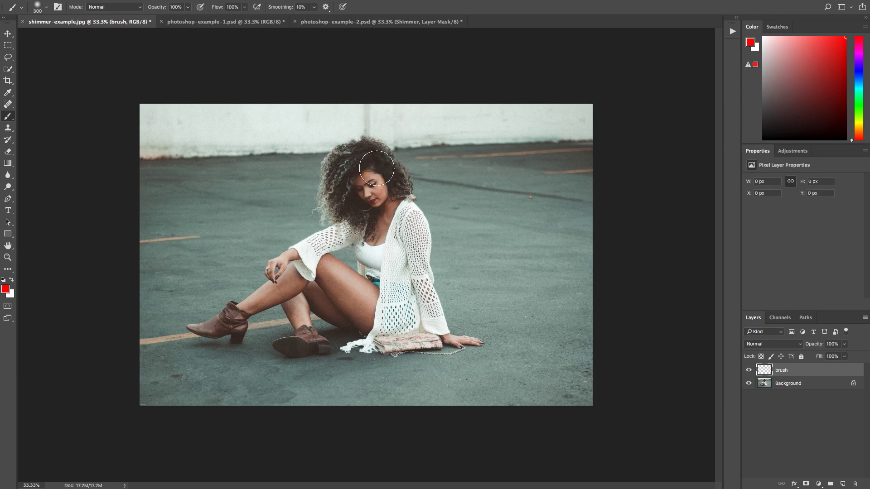
Try thin strokes with a 70 px brush across the hair, shoulder, thigh and boot, and undo them all
key(bracketleft)
key(bracketleft)
key(bracketleft)
key(bracketleft)
key(bracketleft)
key(bracketleft)
key(bracketleft)
key(bracketleft)
key(bracketleft)
mouse_move(370, 158)
mouse_down()
mouse_move(399, 167)
mouse_move(382, 202)
mouse_move(405, 220)
mouse_up()
drag(384, 280, 318, 274)
drag(266, 303, 227, 322)
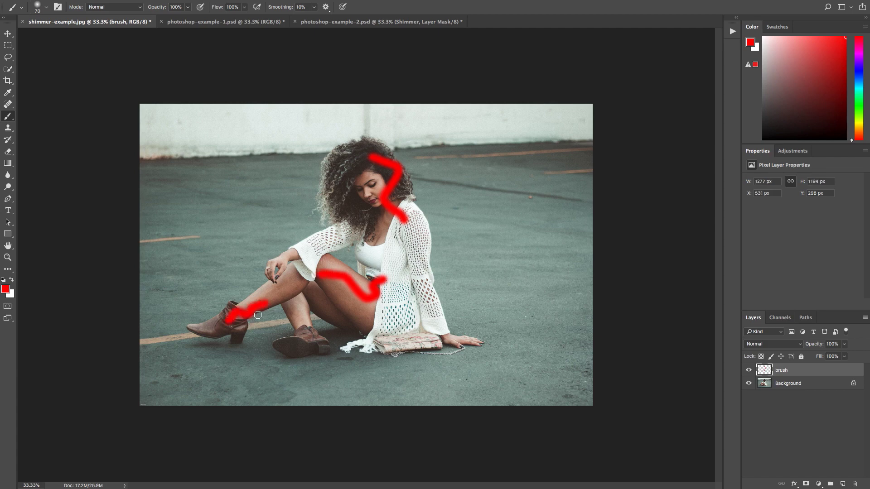
key(ctrl+z)
key(ctrl+z)
key(ctrl+z)
key(ctrl+z)
Enlarge the soft brush to 300 px and paint red over the woman's head and down her torso
key(bracketright)
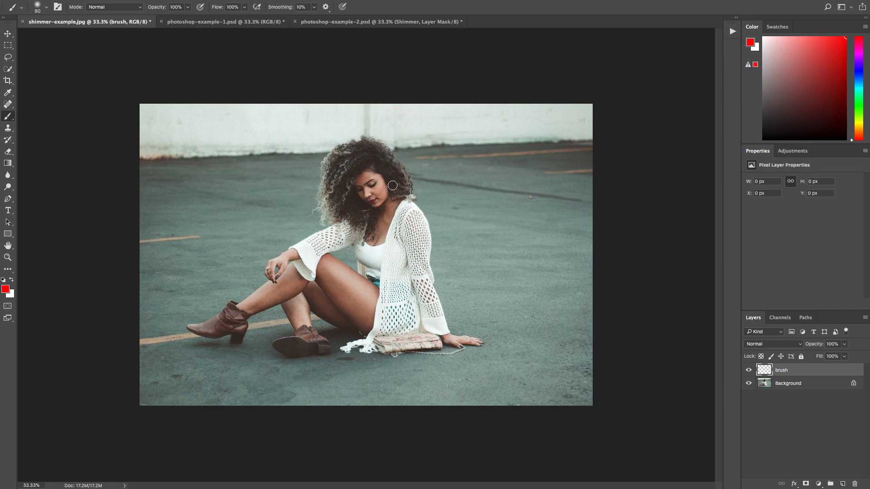
key(bracketright)
key(bracketright)
key(bracketright)
key(bracketright)
key(bracketright)
key(bracketright)
key(bracketright)
key(bracketright)
mouse_move(370, 155)
mouse_down()
mouse_move(405, 243)
mouse_move(398, 321)
mouse_move(410, 323)
mouse_move(386, 325)
mouse_move(358, 169)
mouse_move(358, 195)
mouse_up()
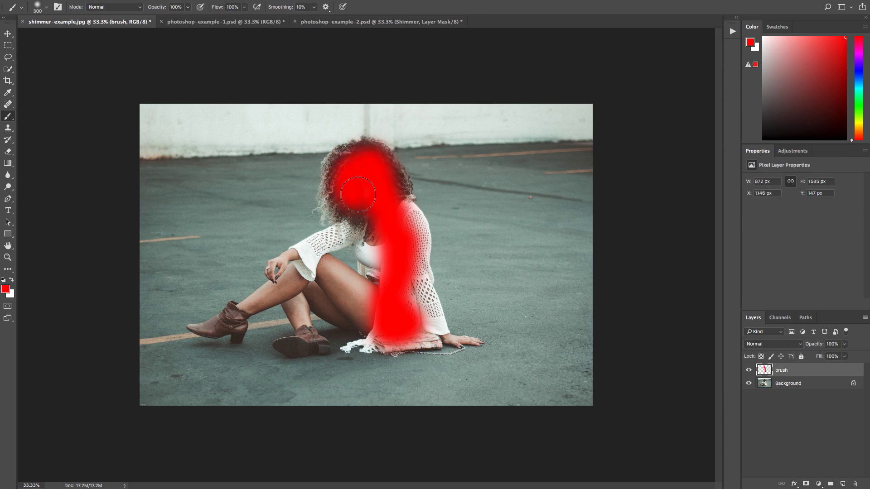
Try a hard-edged stroke along the forearm with 100% hardness and a 125 px brush, and undo it
right_click(358, 195)
drag(437, 238, 472, 237)
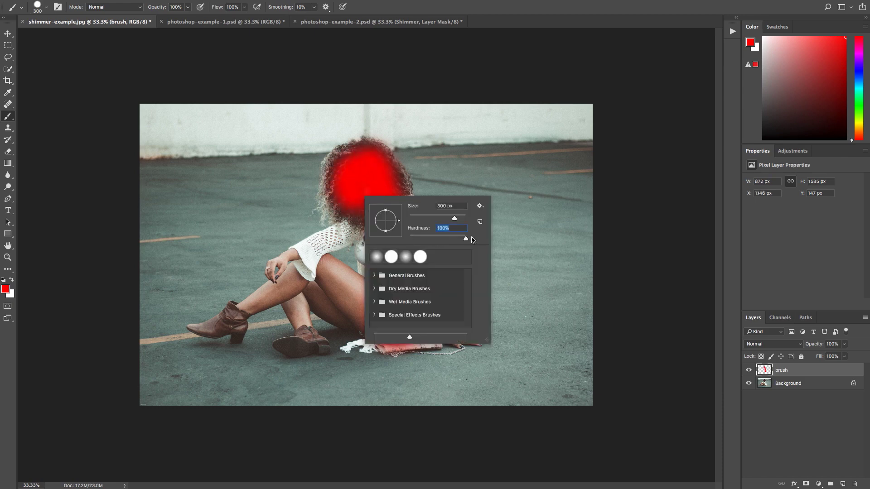
key(Return)
key(bracketleft)
key(bracketleft)
key(bracketleft)
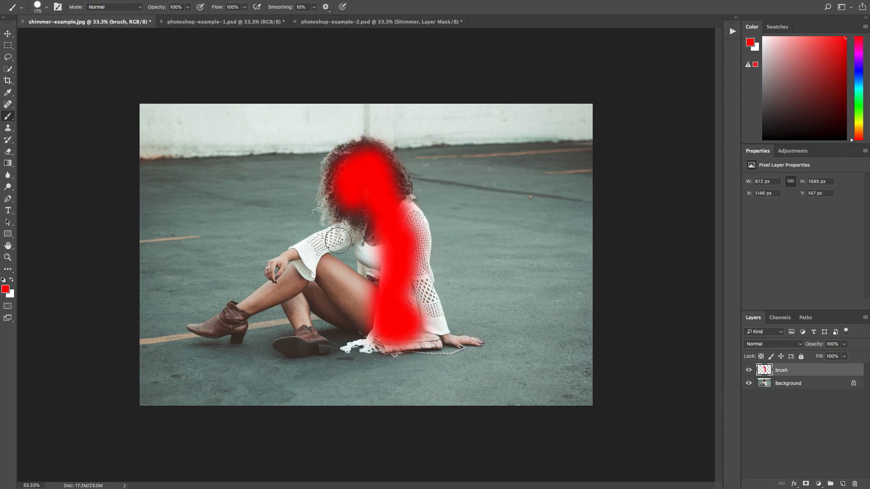
key(bracketleft)
key(bracketleft)
drag(340, 235, 281, 263)
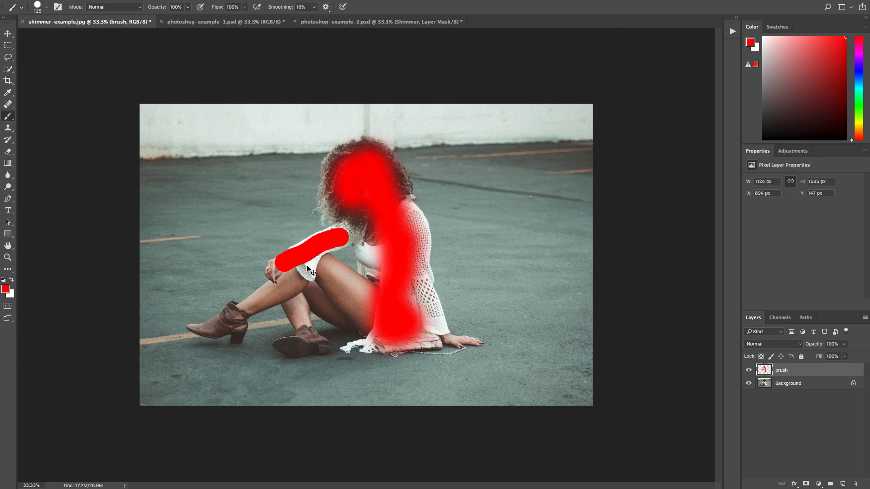
key(ctrl+z)
Switch back to a soft brush preset at 250 px and paint red over the arm, both legs and the rest of the torso
right_click(370, 202)
double_click(406, 266)
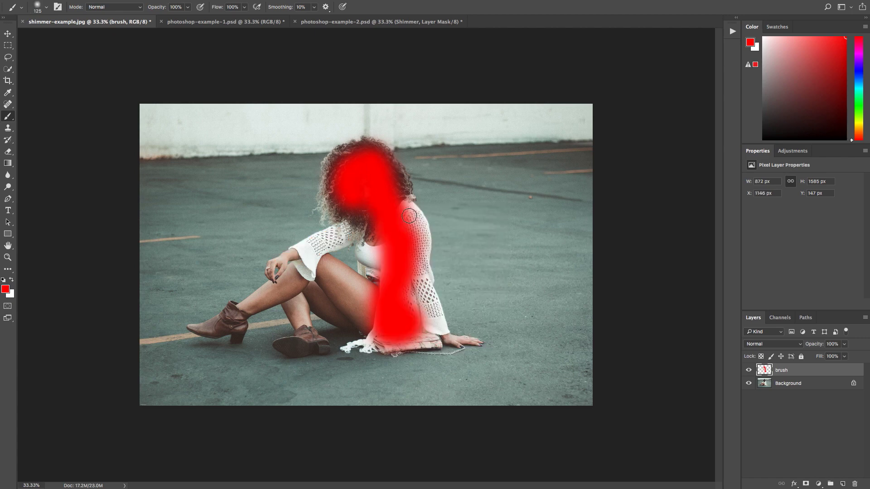
key(bracketright)
key(bracketright)
key(bracketright)
key(bracketright)
mouse_move(363, 219)
mouse_down()
mouse_move(302, 254)
mouse_move(257, 309)
mouse_move(231, 334)
mouse_up()
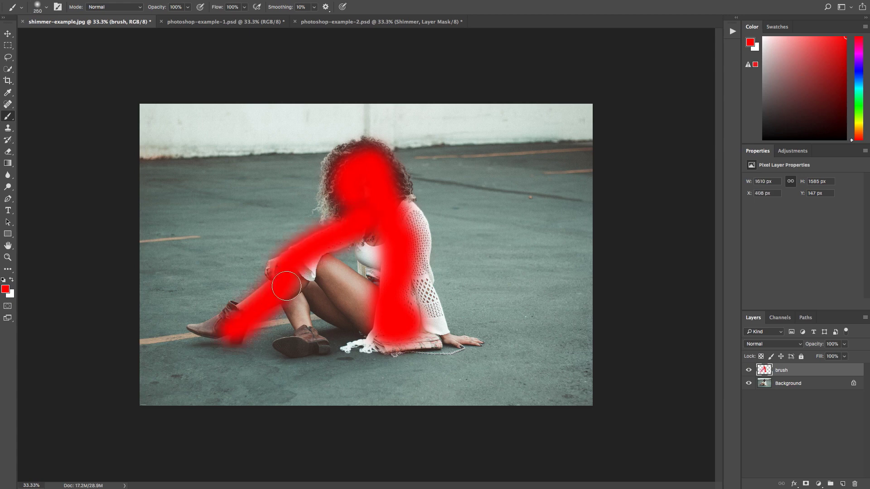
mouse_move(288, 286)
mouse_down()
mouse_move(299, 327)
mouse_move(298, 297)
mouse_move(317, 291)
mouse_move(360, 322)
mouse_move(377, 310)
mouse_move(330, 276)
mouse_move(368, 301)
mouse_move(372, 218)
mouse_move(398, 216)
mouse_move(417, 262)
mouse_move(414, 302)
mouse_move(428, 321)
mouse_up()
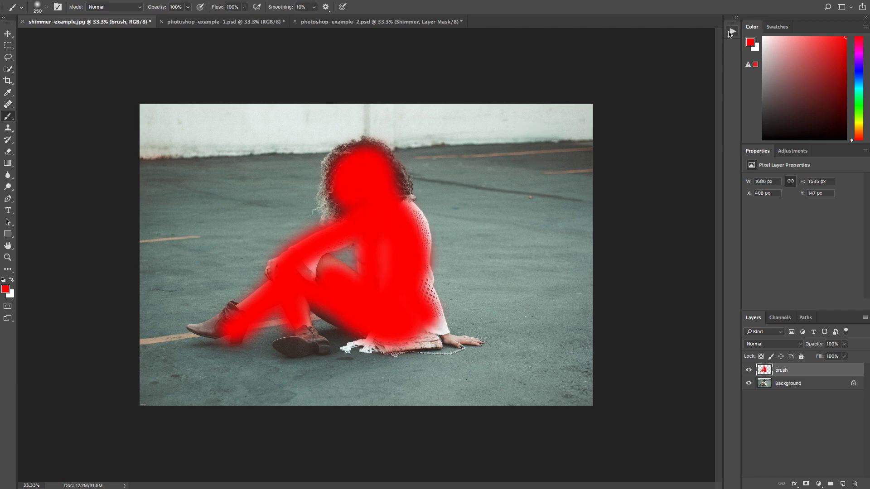
Select the Shimmer action inside the Shimmer set and play it on the painted photo
click(731, 33)
click(676, 49)
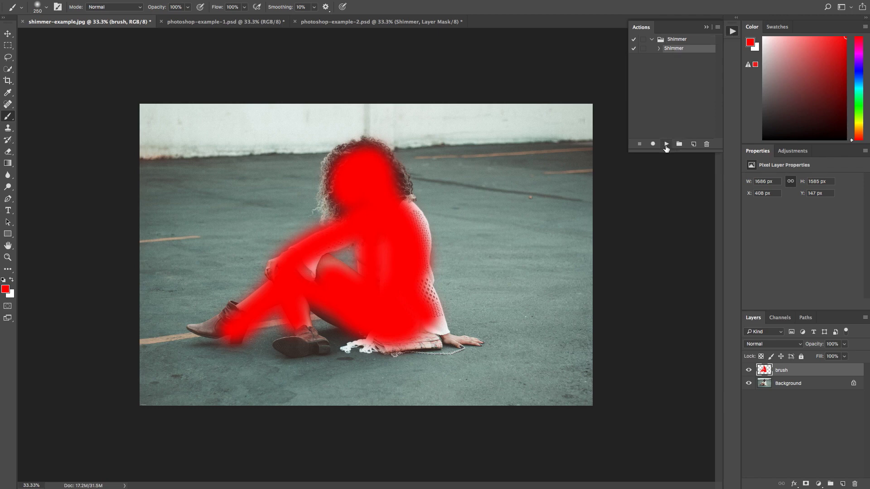
click(666, 145)
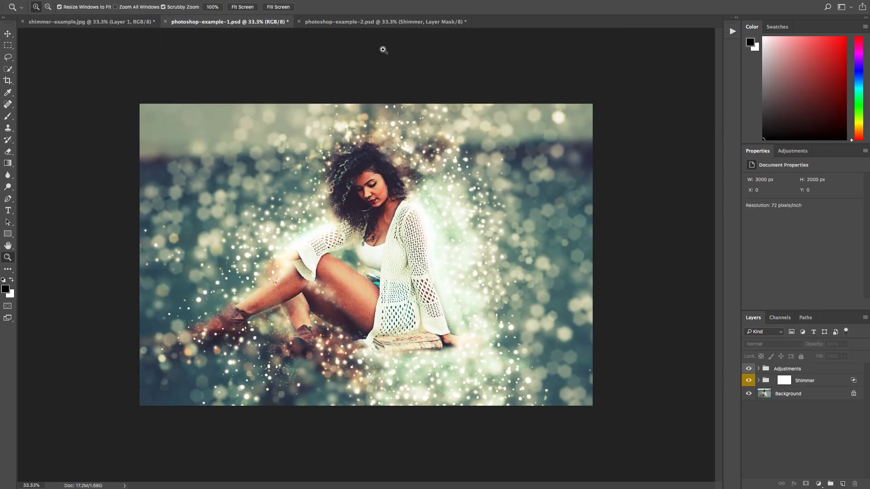
Examine the shimmer effect in photoshop-example-1.psd up close, expand its Adjustments group and select the Color Variations group
click(446, 190)
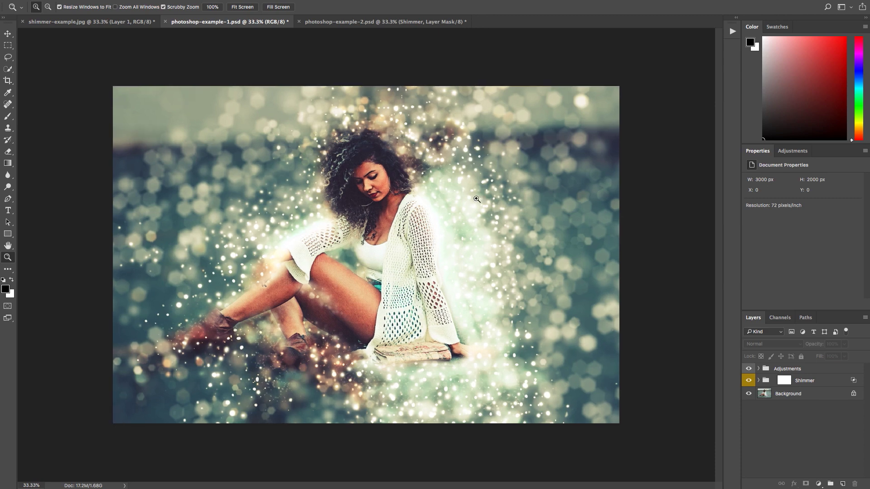
alt+click(421, 184)
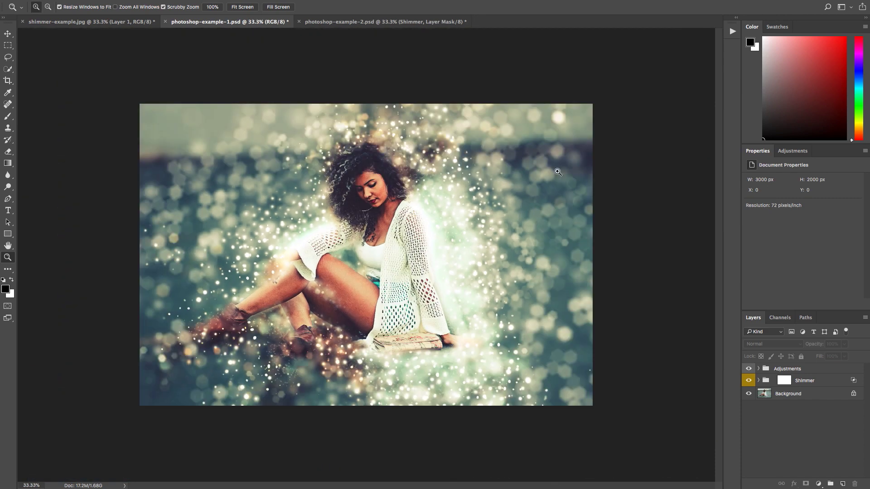
click(570, 168)
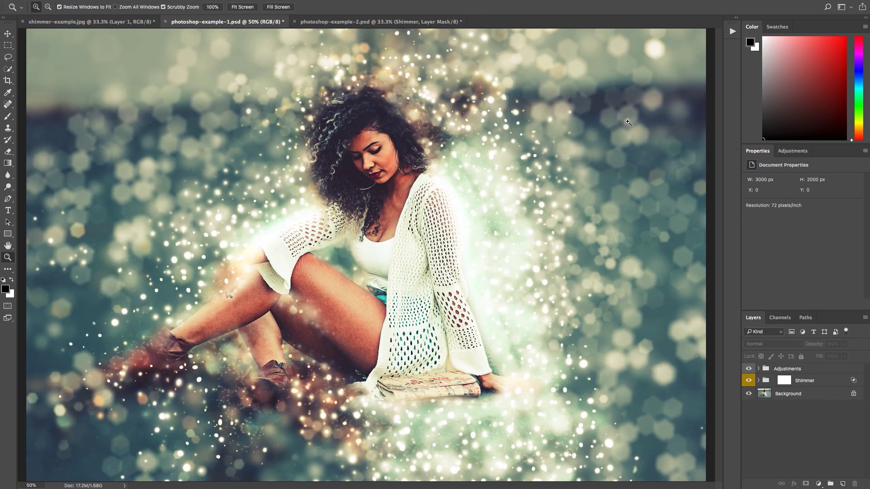
alt+click(379, 200)
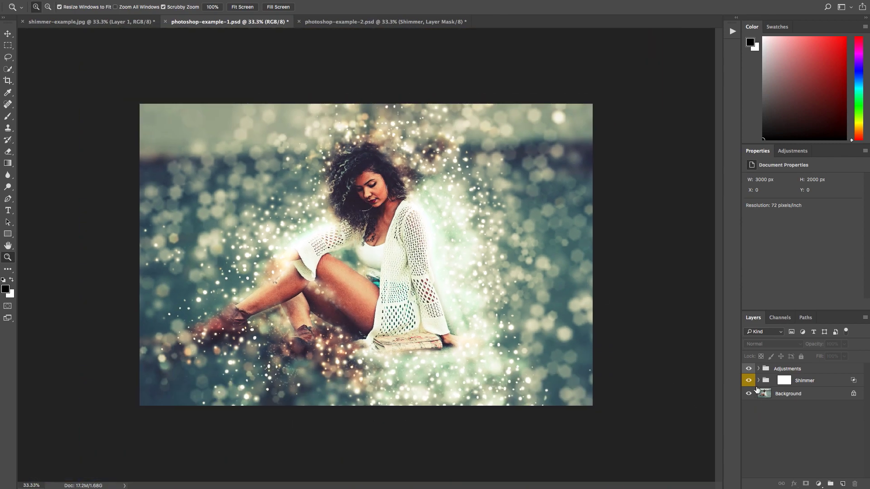
click(759, 369)
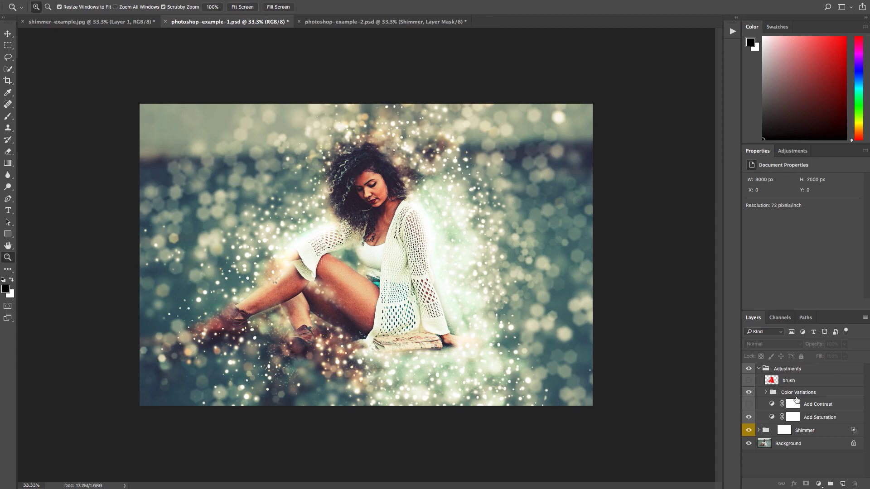
click(797, 394)
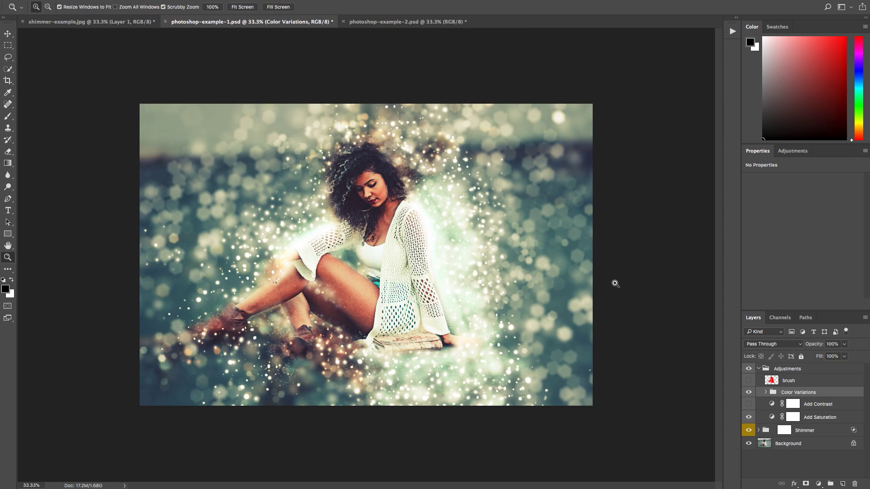
In photoshop-example-2.psd, briefly show the brush layer inside Adjustments to check the painted area, and toggle visibility of the Shimmer and Adjustments groups
click(399, 22)
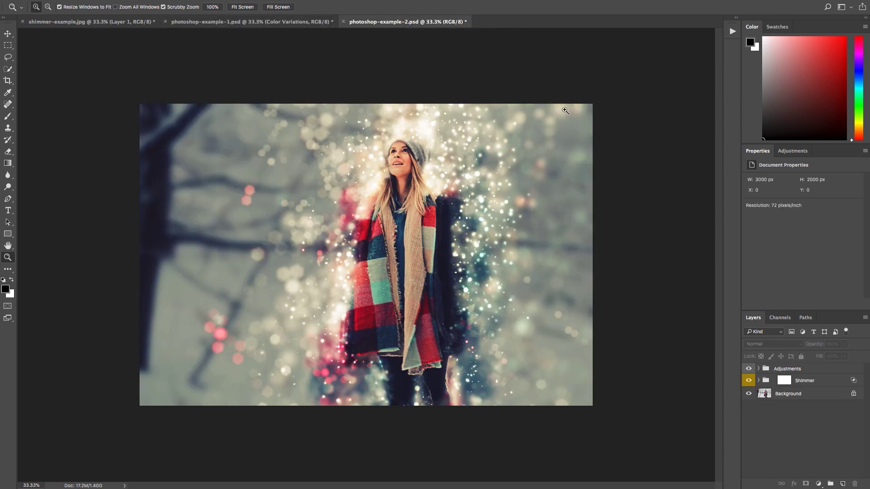
click(758, 369)
click(749, 381)
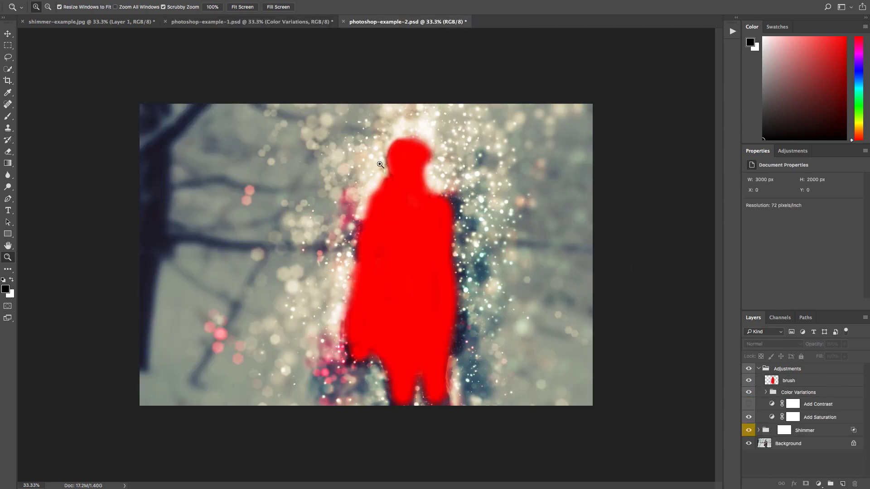
click(750, 380)
click(759, 369)
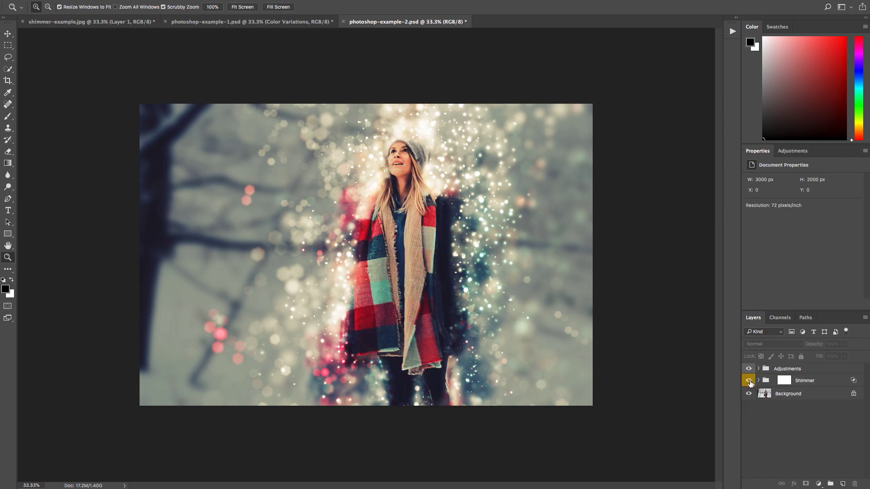
drag(748, 381, 748, 369)
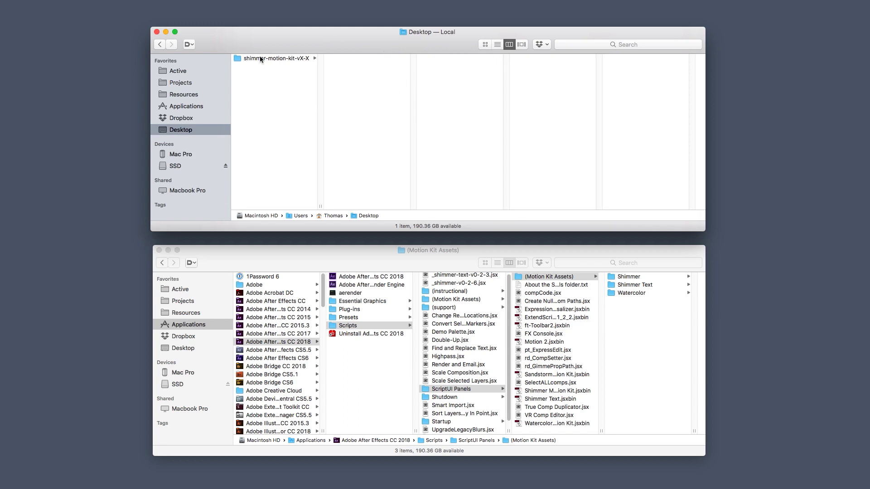
Switch to Finder and look through the PDF, readme, Shimmer AE Install and Shimmer Ps Action contents of the shimmer-motion-kit-vX-X folder
click(276, 58)
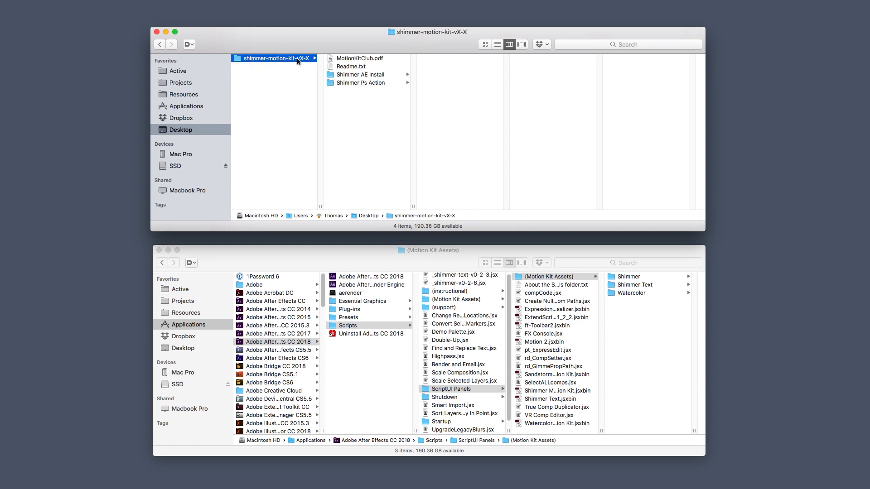
click(361, 60)
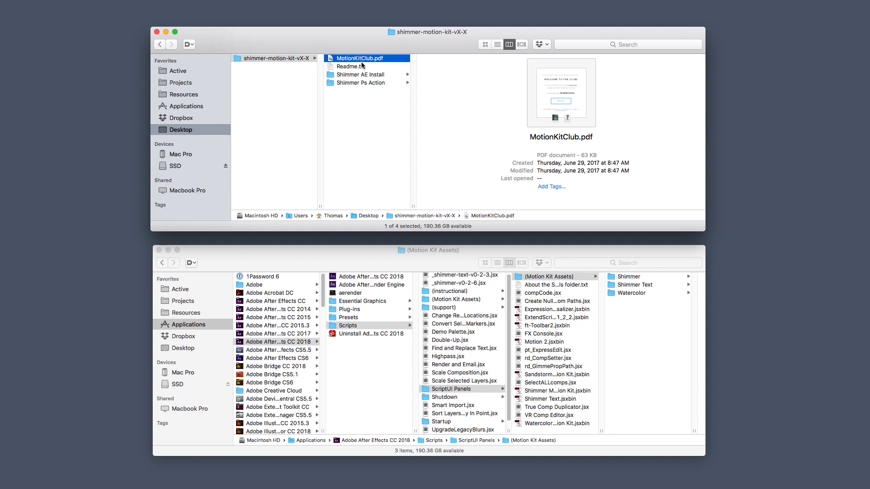
click(364, 67)
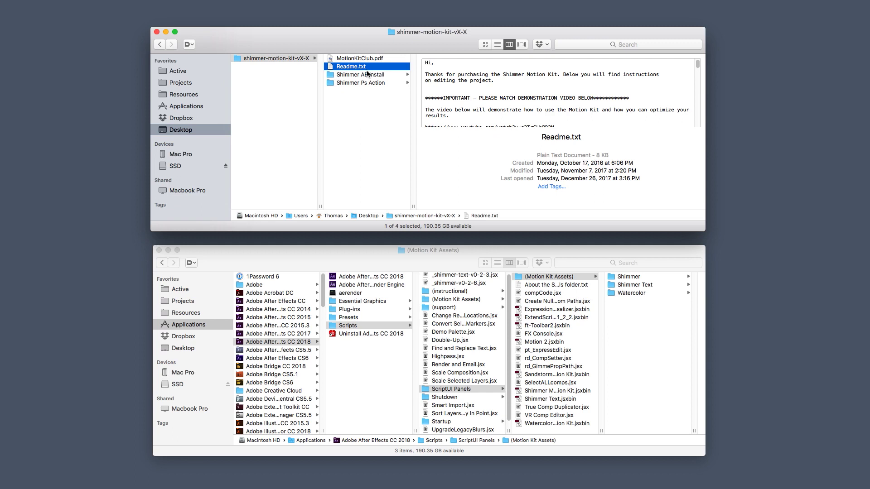
click(370, 75)
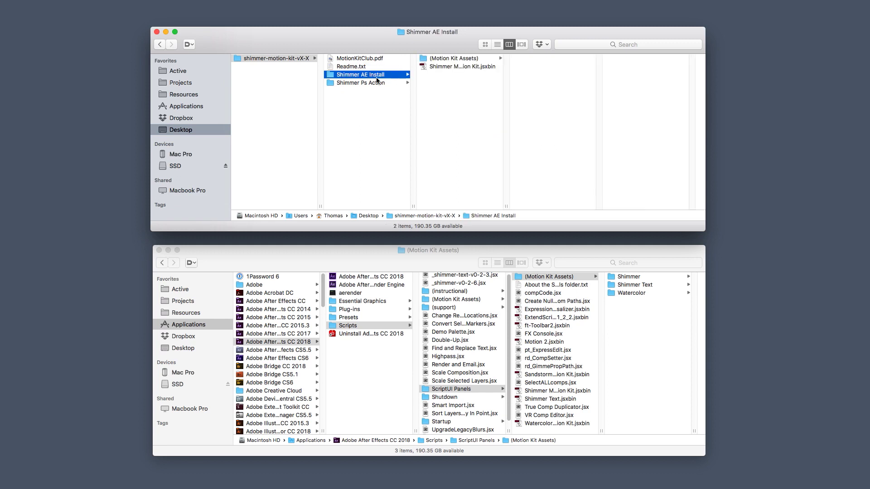
click(458, 59)
click(467, 66)
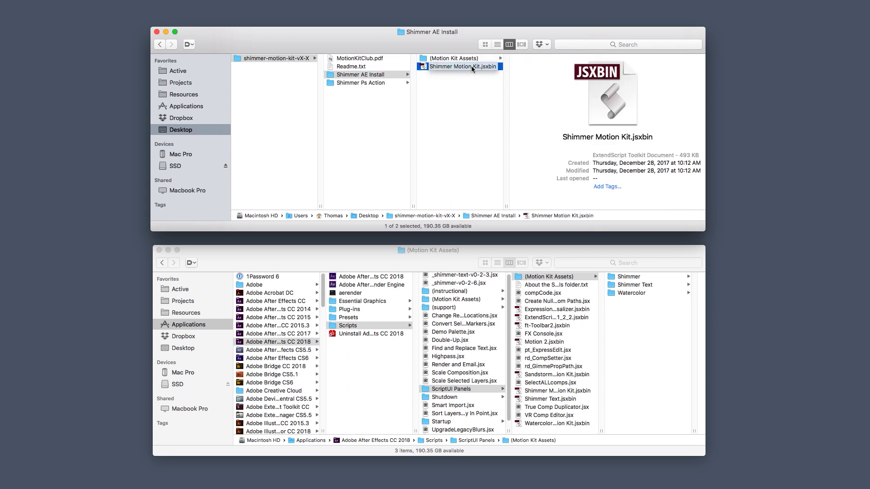
click(352, 83)
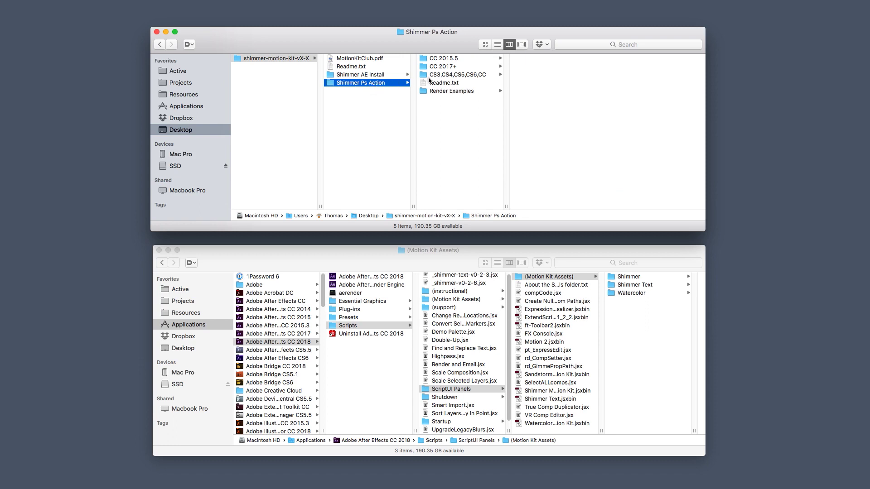
click(367, 74)
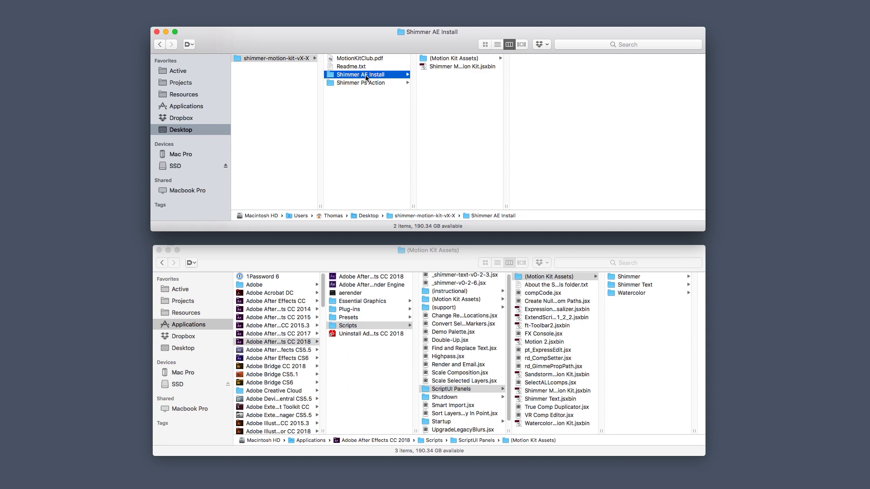
Browse from Applications through Adobe After Effects CC 2018 and Scripts to the ScriptUI Panels folder
click(346, 252)
click(180, 325)
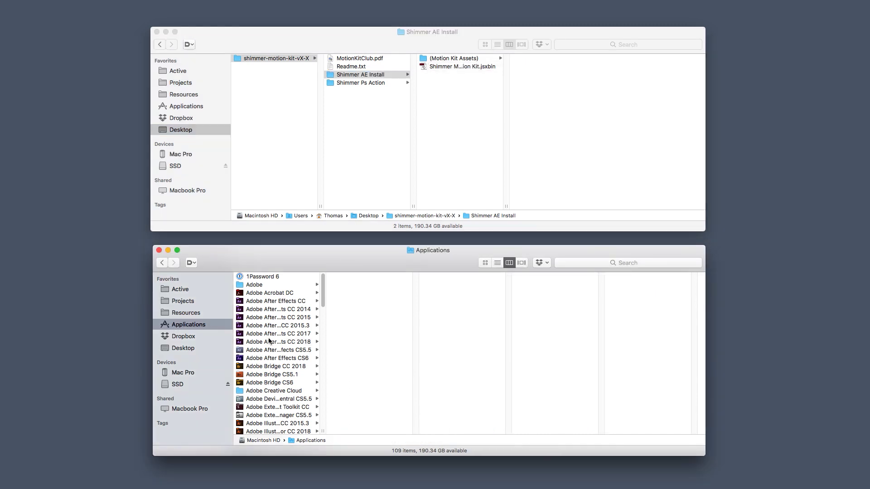
click(290, 343)
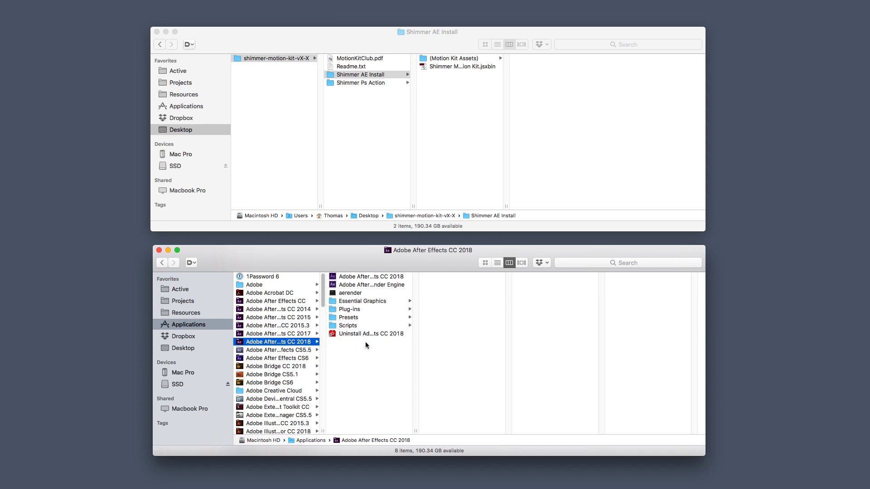
click(362, 328)
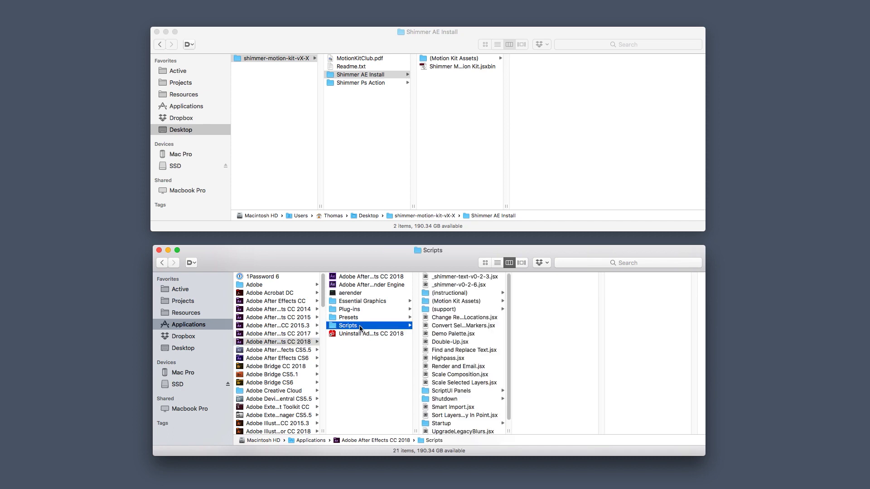
click(446, 393)
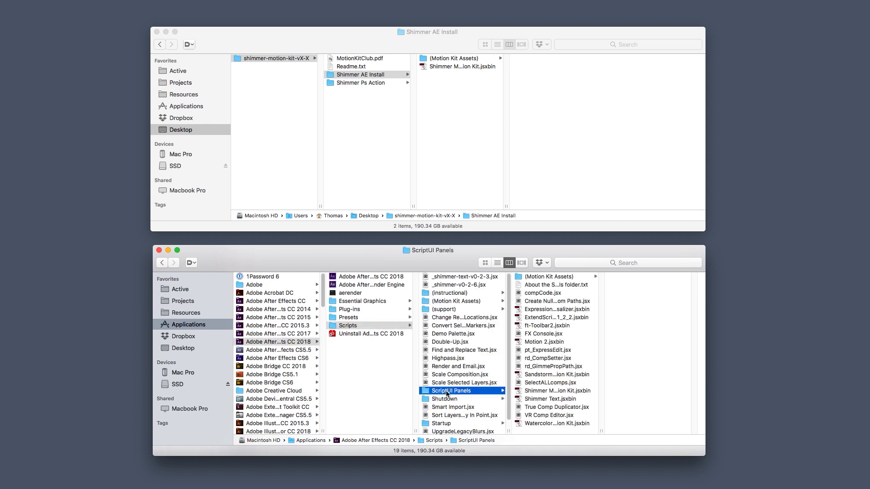
click(454, 61)
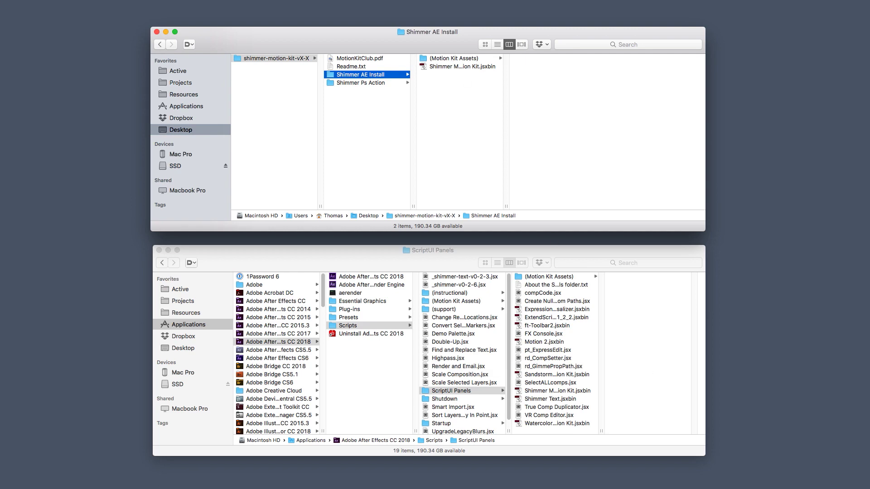
Highlight the Windows path to the ScriptUI Panels folder in Readme.txt, and close the file
click(684, 487)
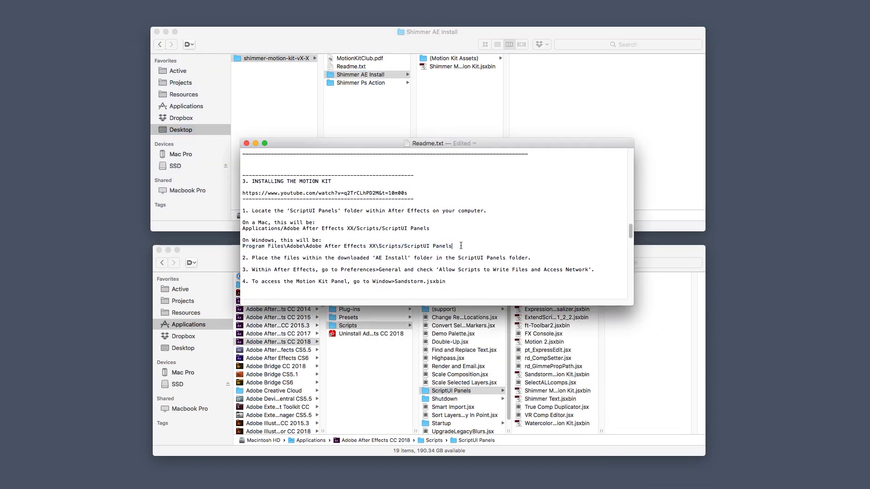
drag(453, 246, 249, 247)
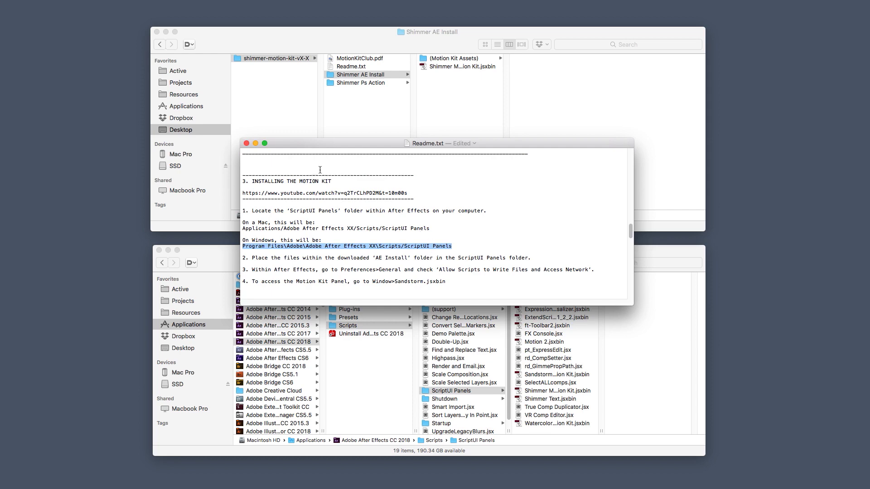
click(247, 143)
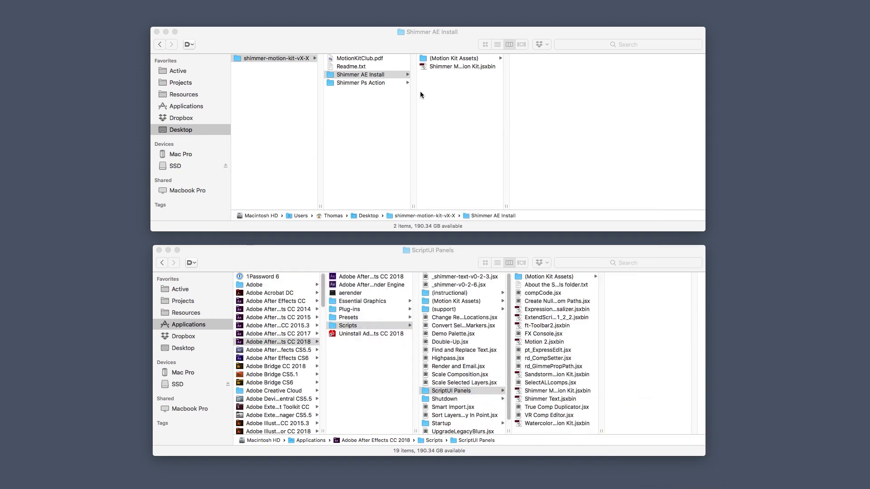
Select both items in Shimmer AE Install, and look inside its (Motion Kit Assets) folder at the Shimmer subfolder
click(444, 60)
shift+click(489, 68)
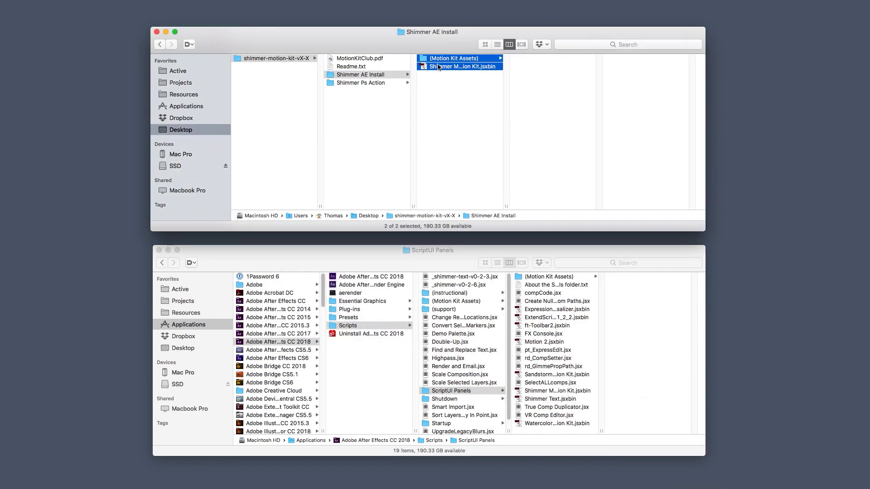
drag(438, 67, 467, 68)
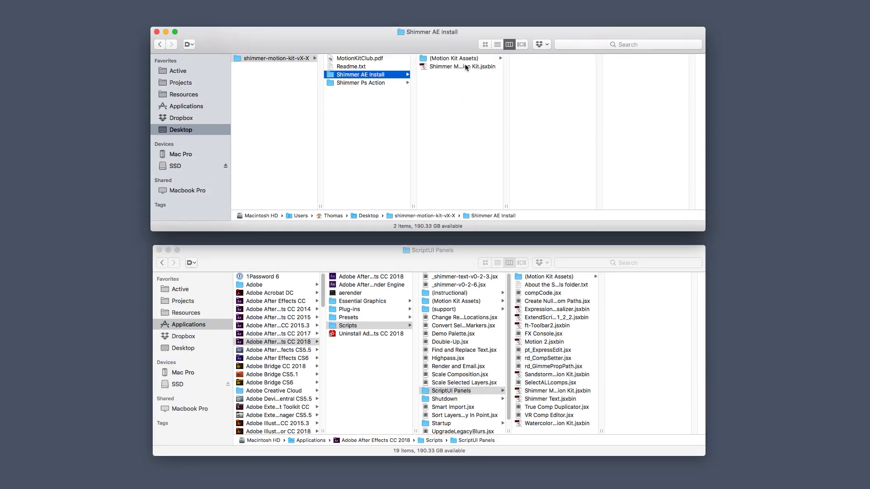
key(Right)
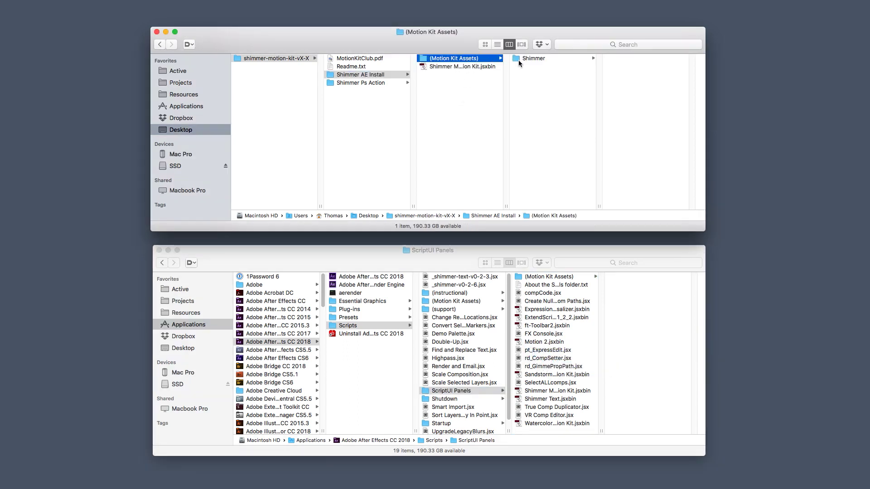
drag(532, 58, 543, 97)
key(Left)
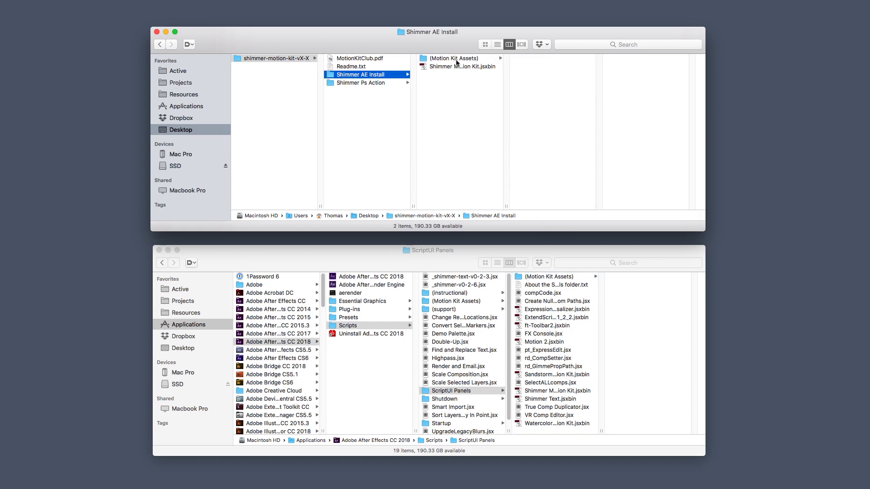
click(457, 60)
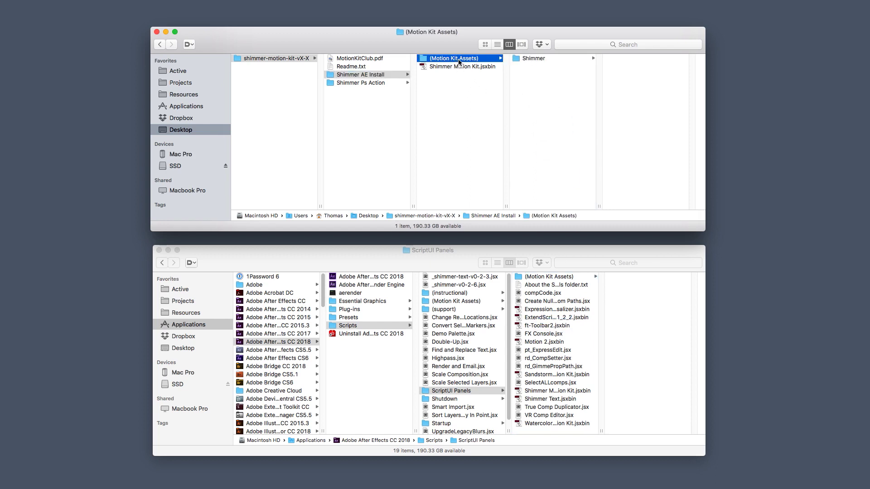
drag(459, 61, 477, 99)
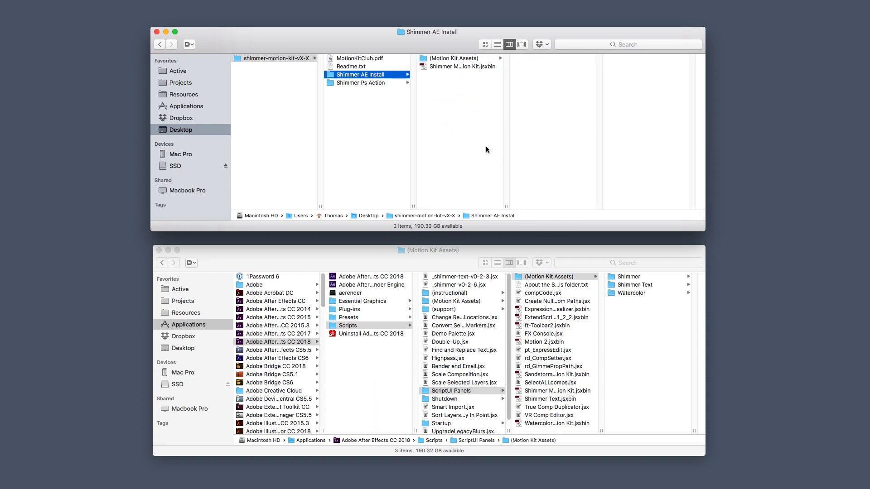
Transfer only the Shimmer folder from the downloaded (Motion Kit Assets) into the existing (Motion Kit Assets) folder in ScriptUI Panels
click(537, 279)
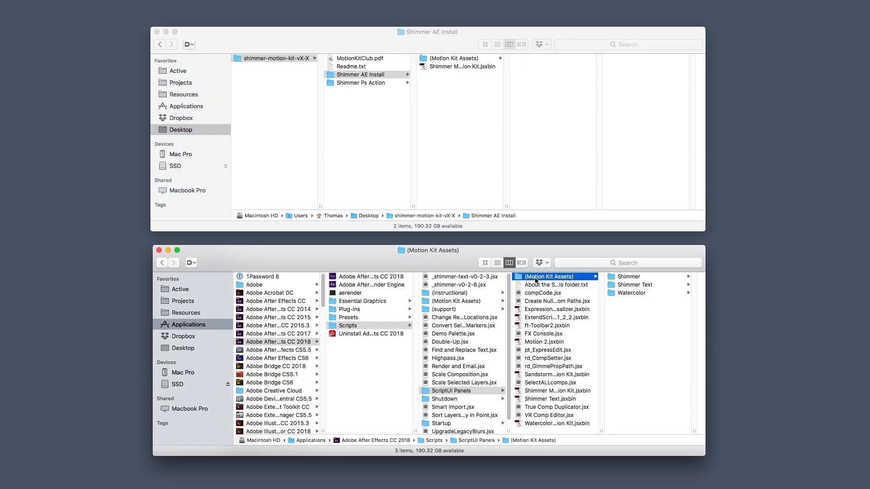
click(460, 90)
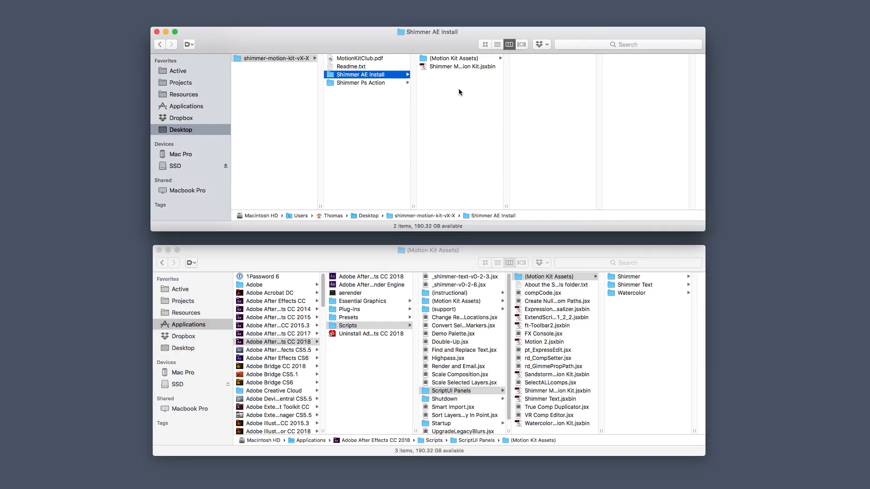
click(455, 59)
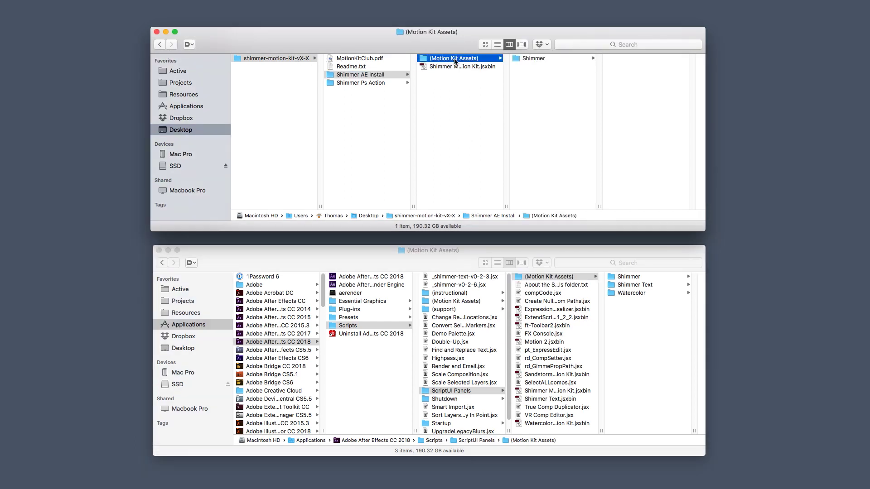
drag(531, 56, 630, 344)
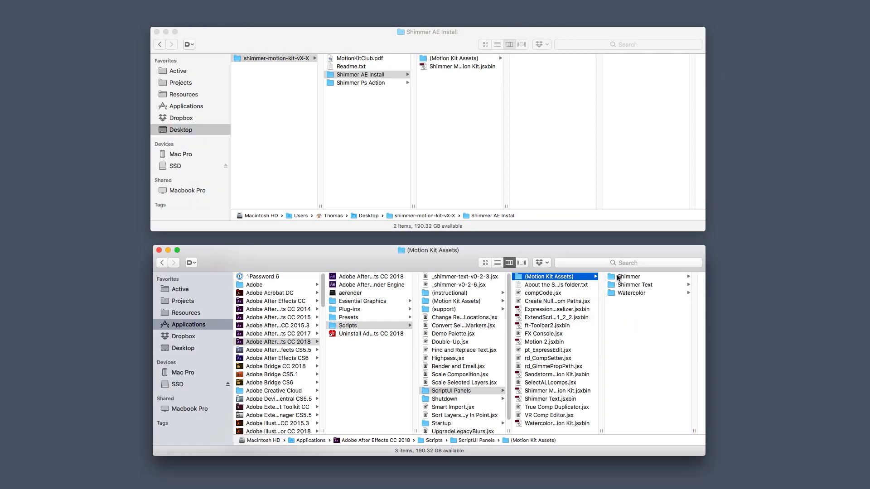
click(455, 134)
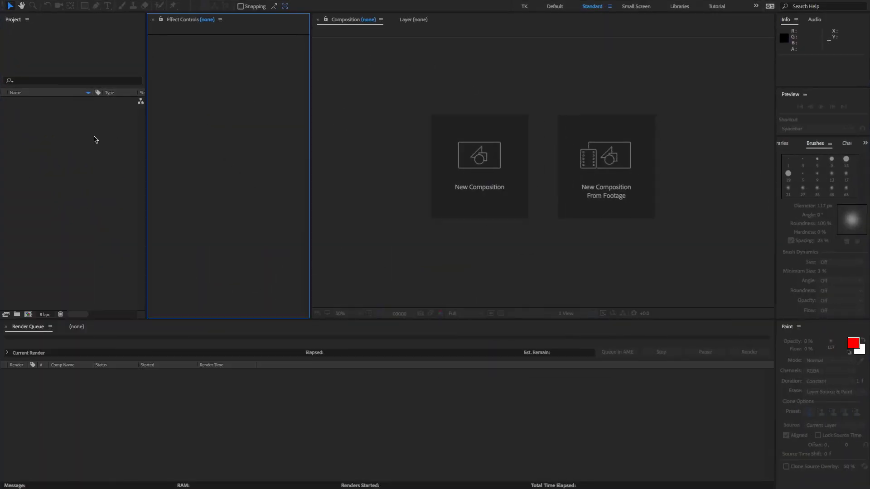
In After Effects' General preferences, make sure Allow Scripts to Write Files and Access Network is enabled, and accept the preferences
click(95, 139)
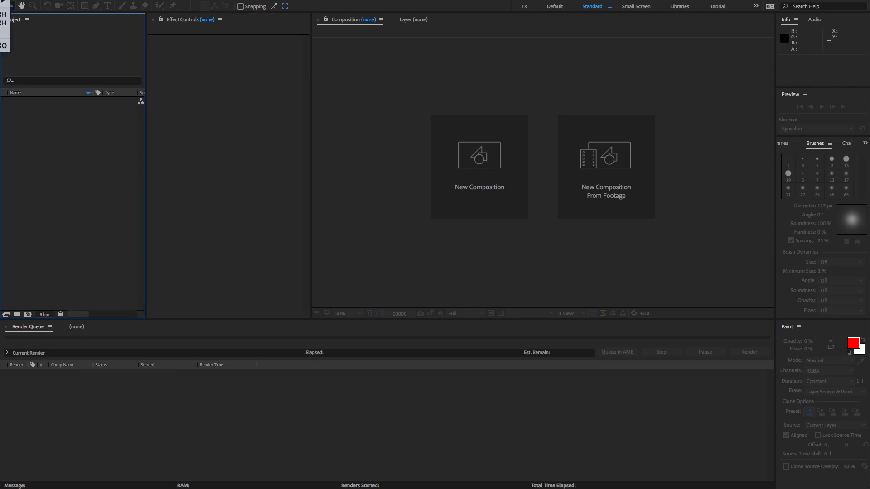
mouse_move(0, 0)
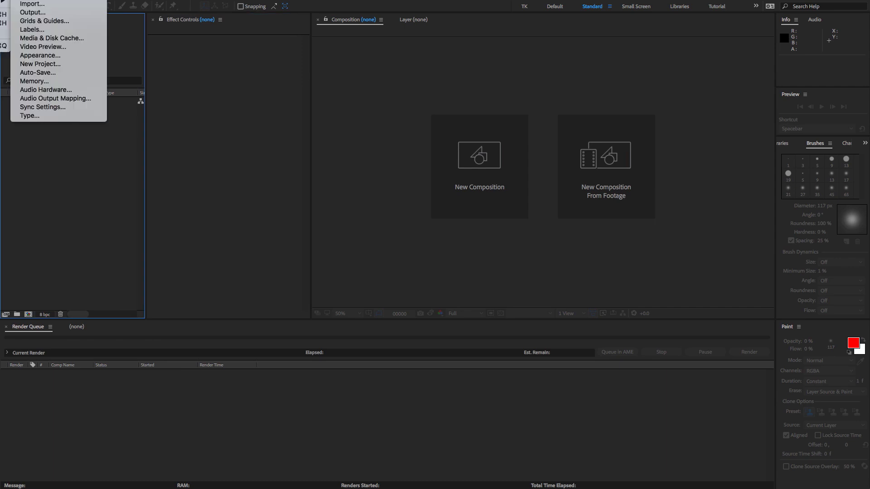
click(242, 89)
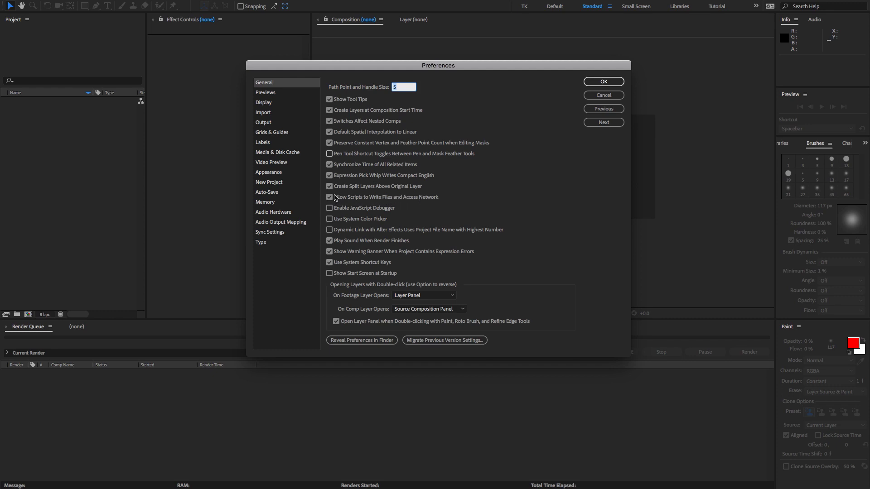
click(329, 198)
click(604, 82)
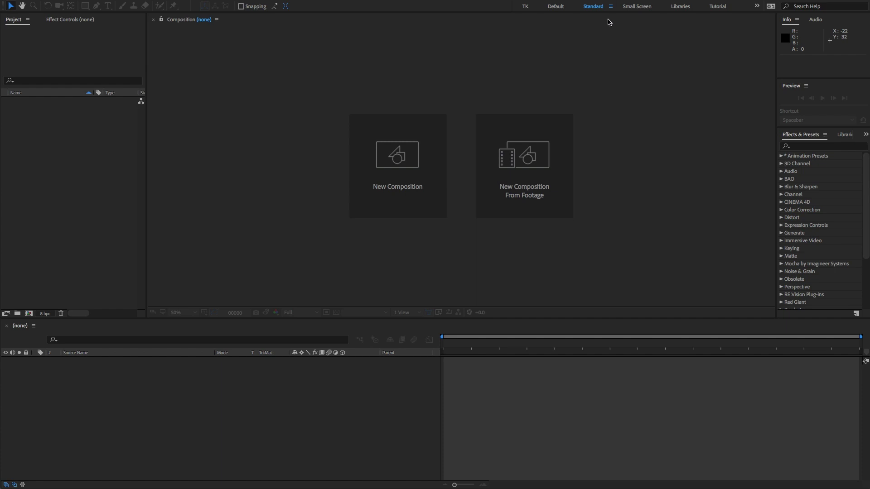
Look at the Standard workspace's layout options, including Reset to Saved Layout
click(608, 33)
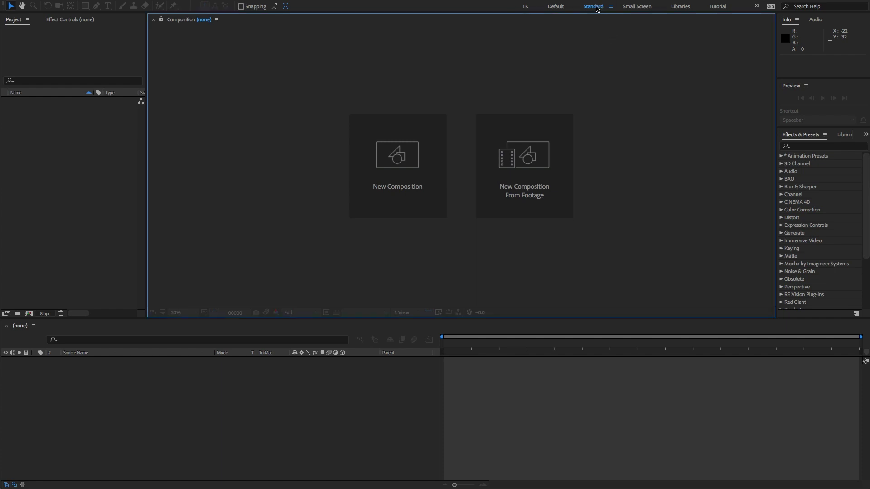
click(610, 7)
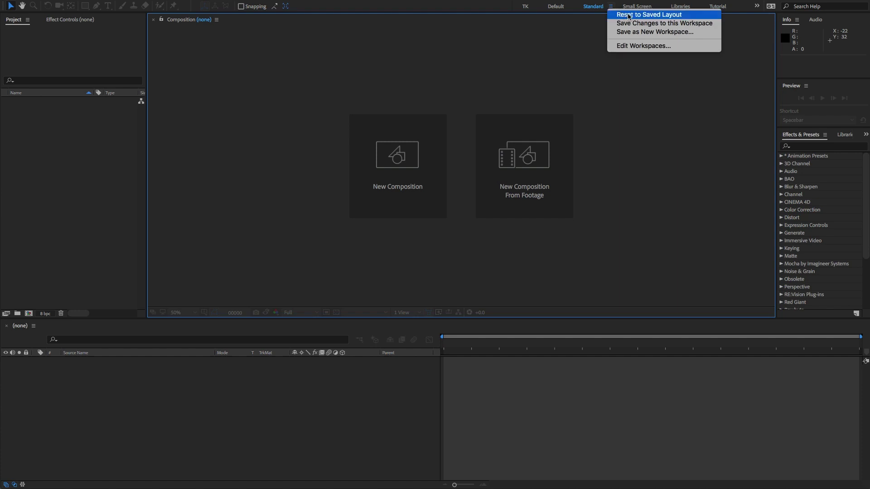
click(520, 34)
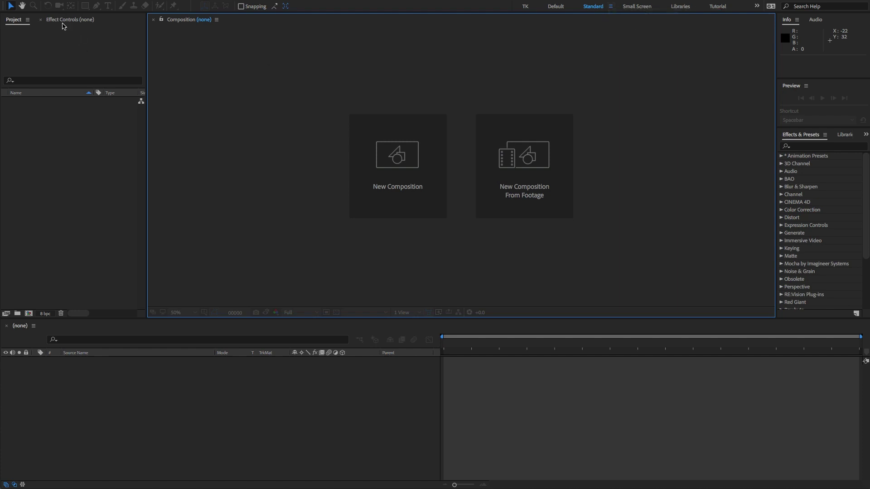
Separate Effect Controls from the Project panel group and dock it between the Project and Composition panels
click(63, 25)
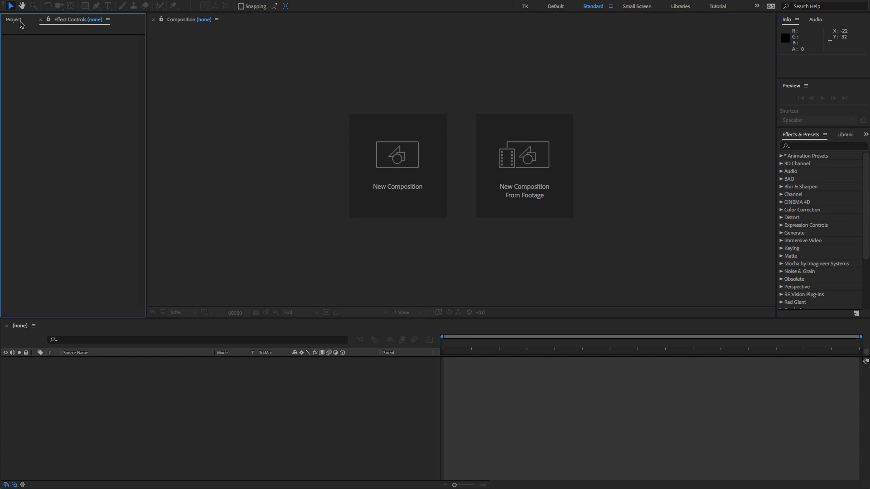
click(20, 23)
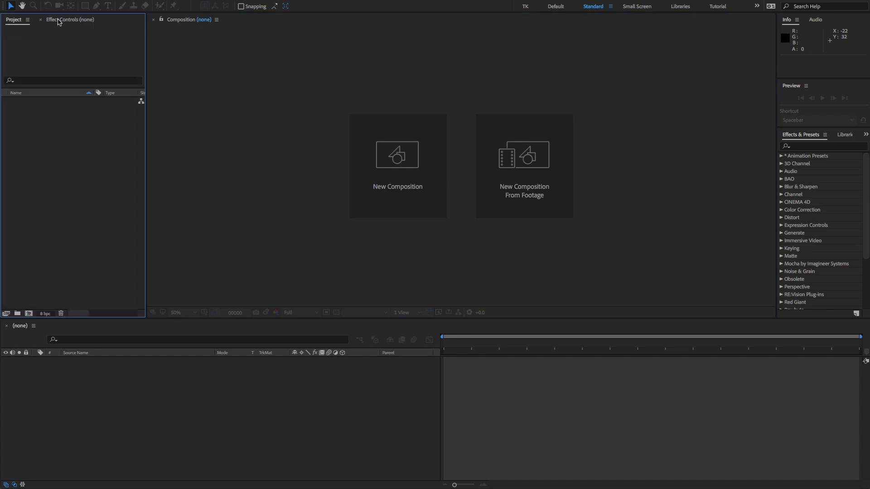
click(59, 21)
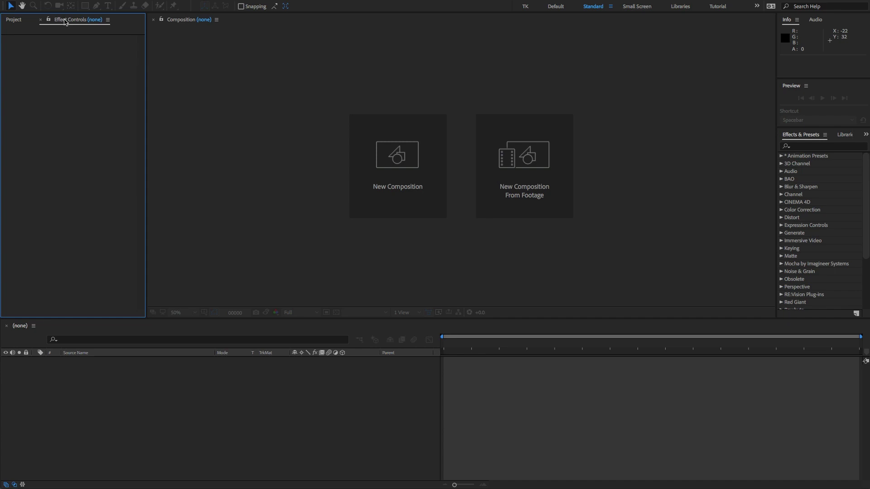
drag(65, 21, 164, 126)
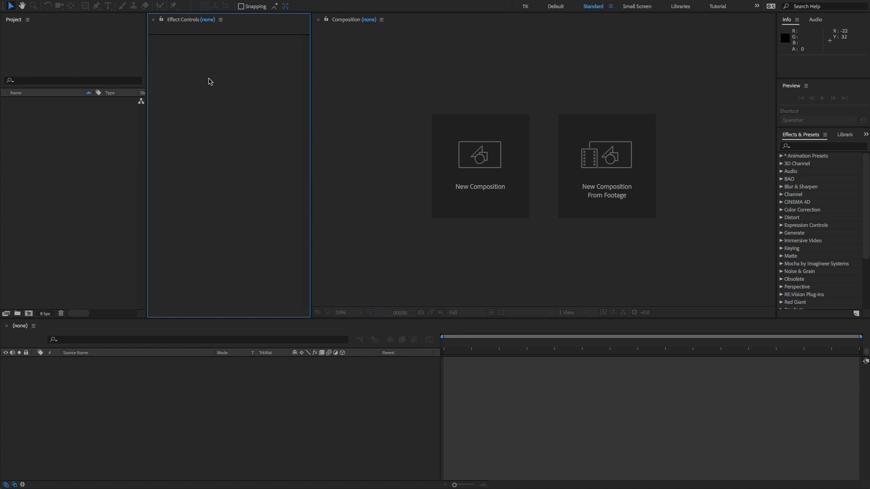
click(56, 42)
click(231, 88)
Hide the Effect Controls panel and show it again
click(157, 0)
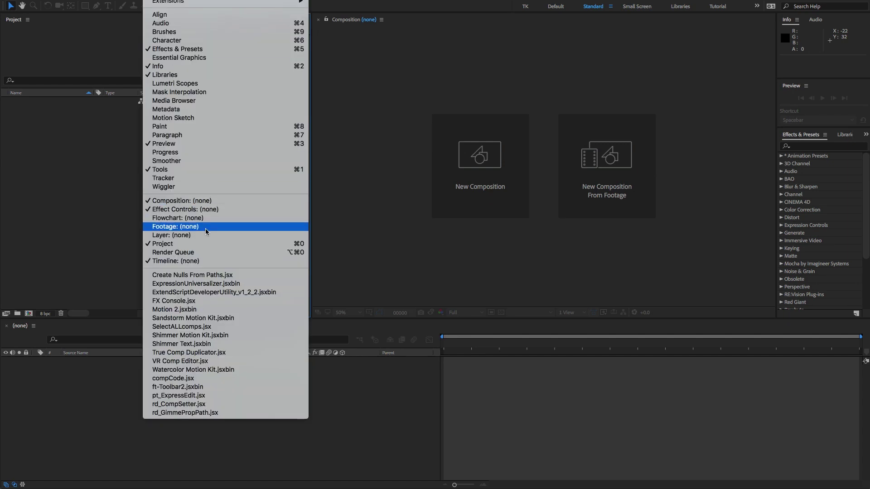
click(198, 209)
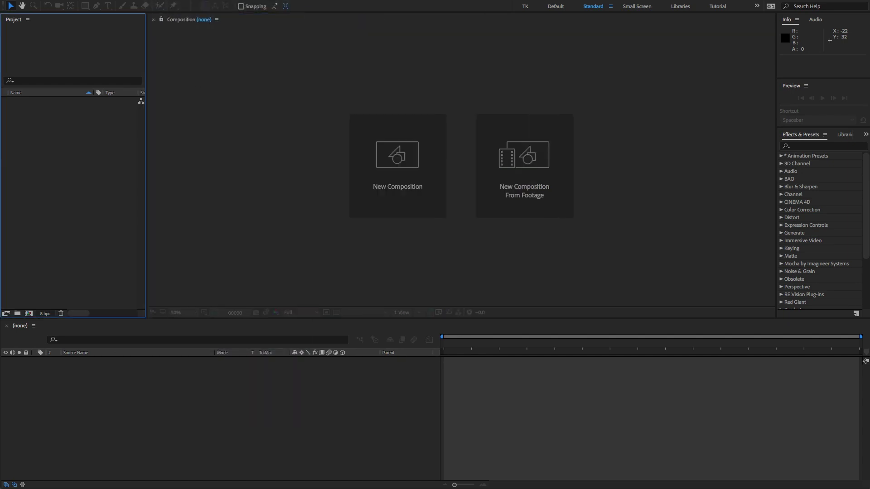
click(157, 0)
click(198, 209)
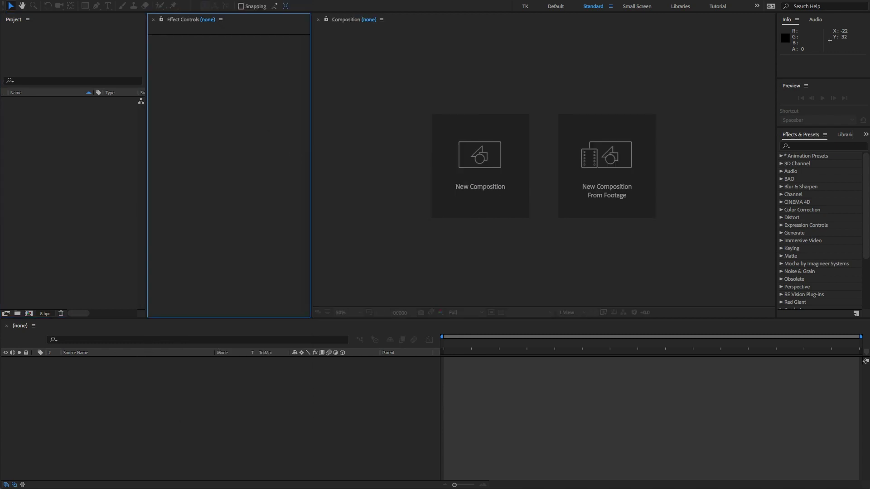
Open the Shimmer Motion Kit.jsxbin script panel
click(157, 0)
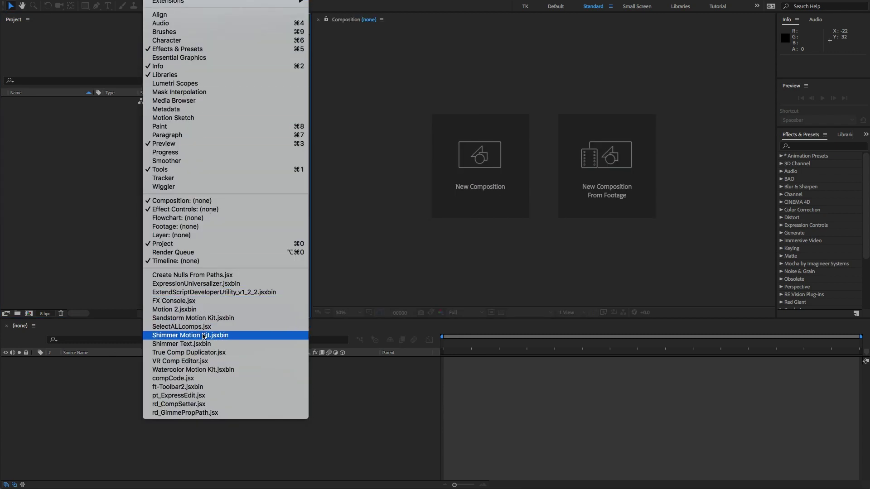
click(203, 336)
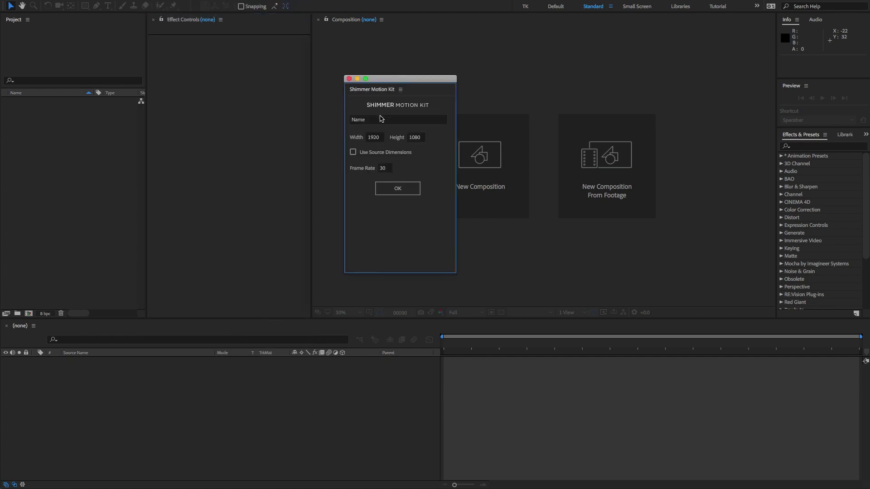
Set the Shimmer Motion Kit project's name to Example
click(381, 120)
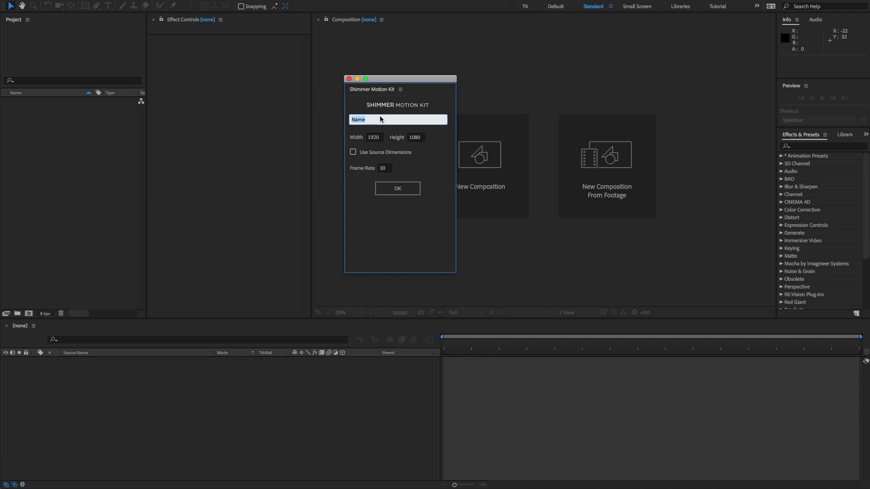
text(Example)
key(Tab)
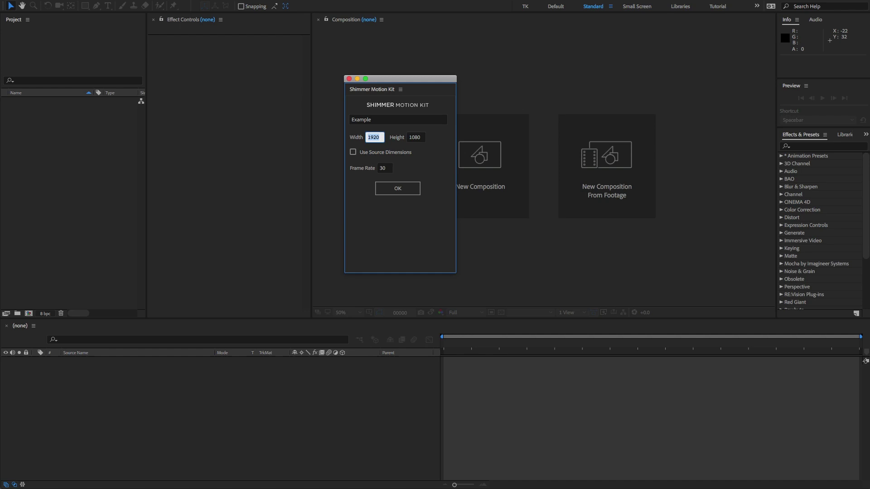
Turn Use Source Dimensions on and back off, and review the kit's width, height and frame rate settings
click(359, 156)
click(353, 153)
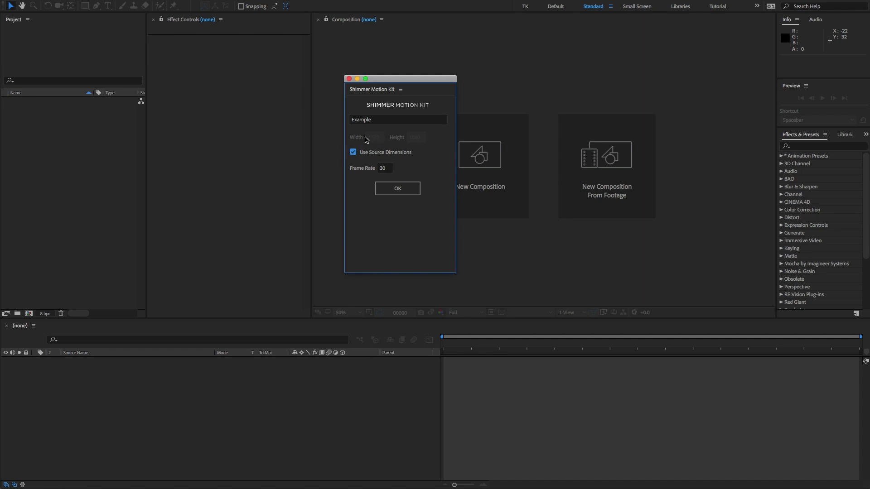
click(354, 153)
click(383, 168)
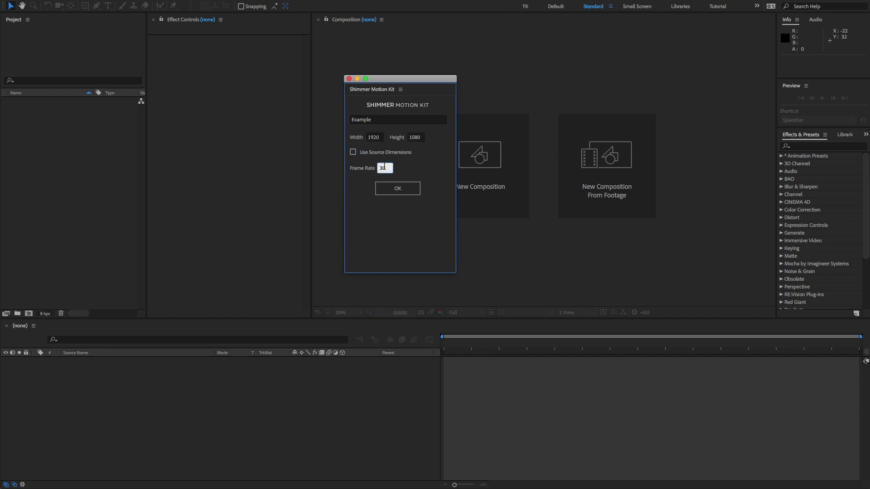
click(378, 141)
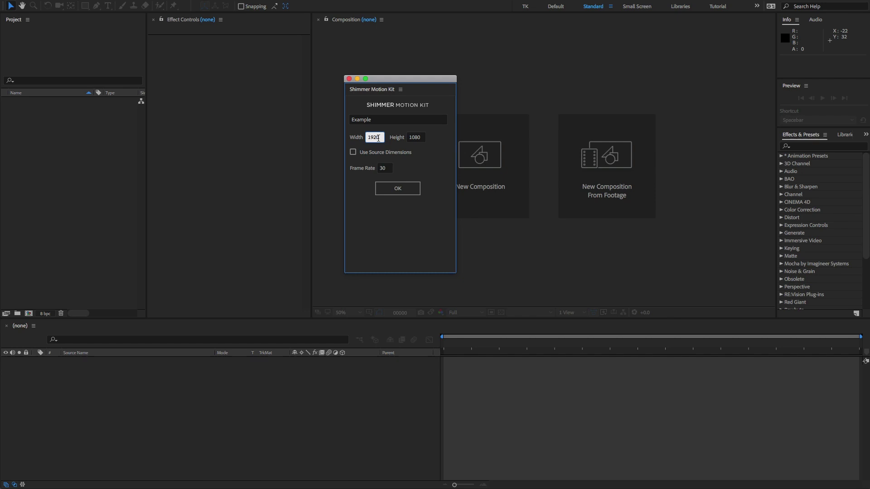
click(424, 140)
click(429, 161)
Run the Shimmer Motion Kit and choose the JPG portrait on the Desktop as its source image
click(398, 189)
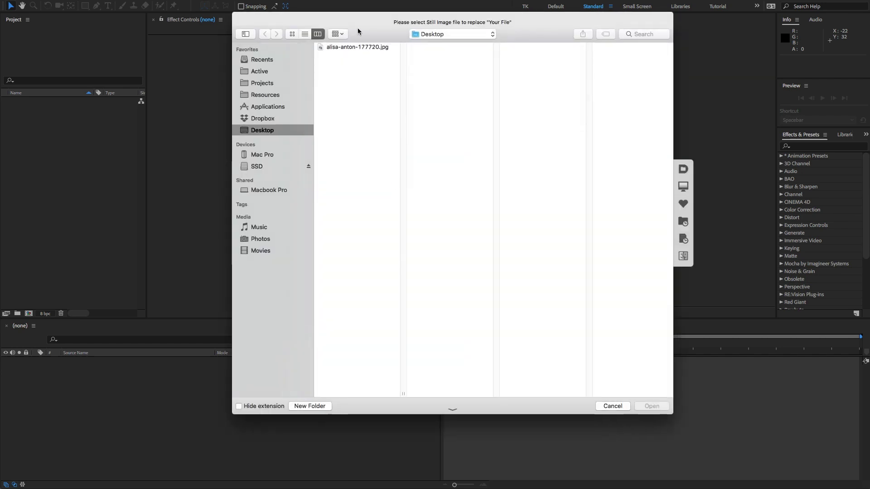
click(357, 47)
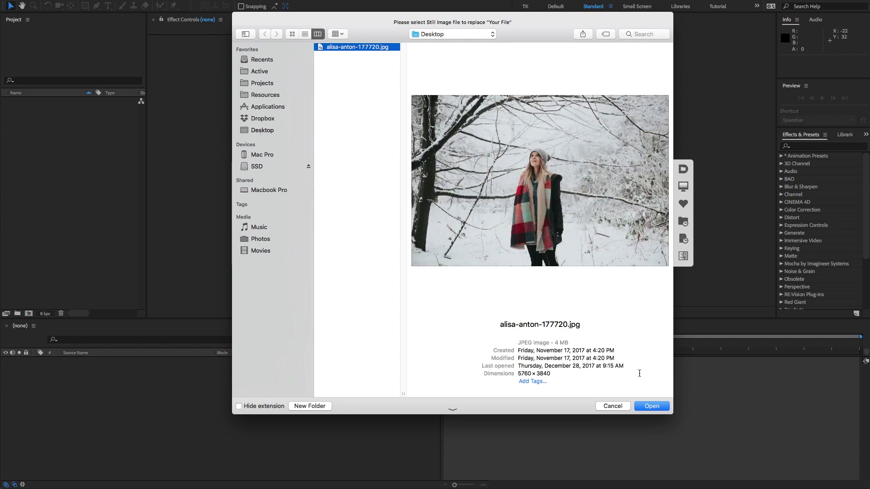
click(653, 406)
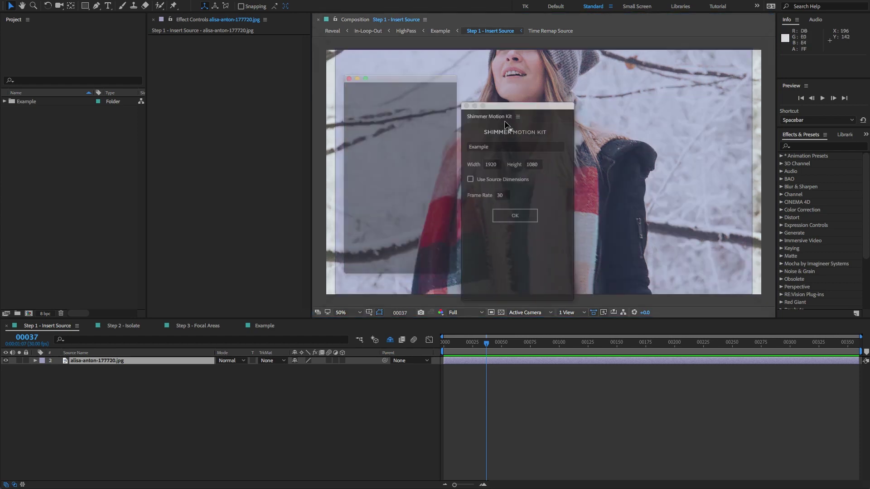
Dock the floating Shimmer Motion Kit panel in the same group as Effects & Presets
drag(506, 124, 763, 155)
click(376, 400)
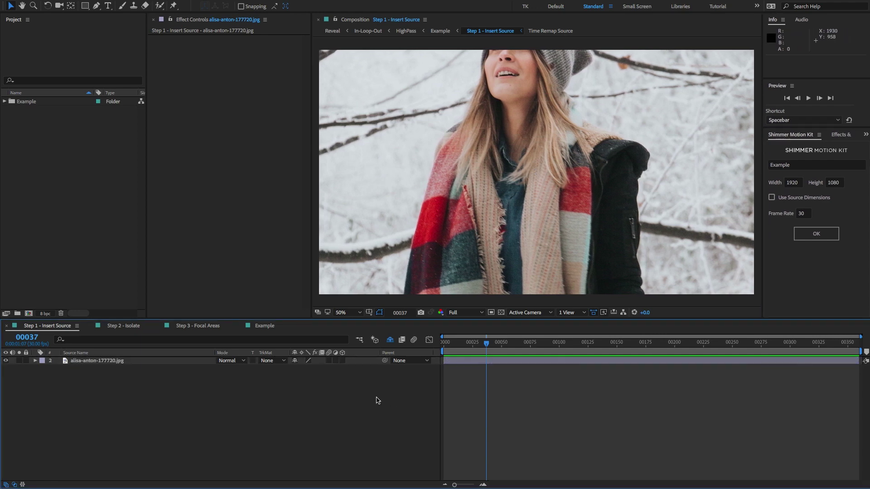
Compare the Example project folder with the name entered in the Shimmer Motion Kit panel
click(37, 40)
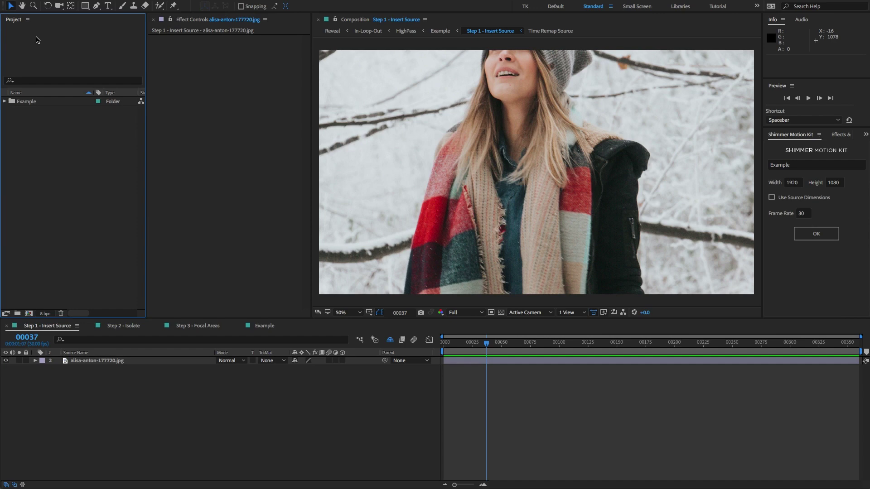
click(26, 102)
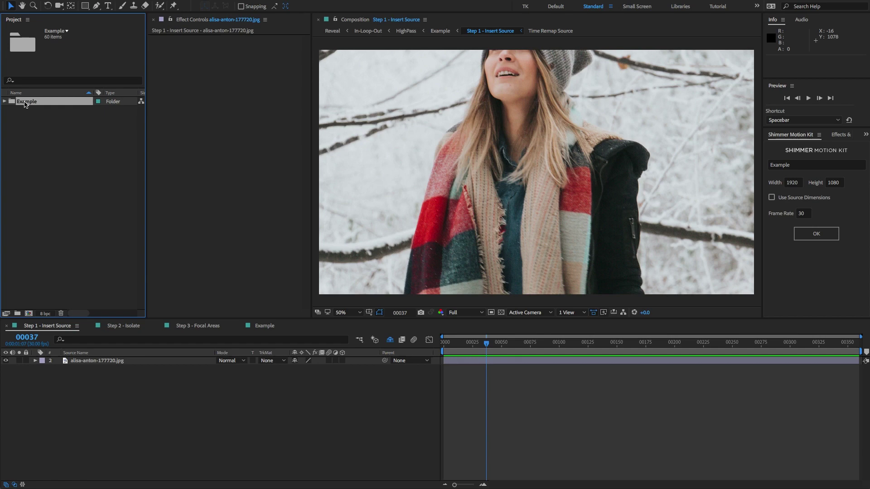
click(797, 165)
drag(796, 165, 762, 165)
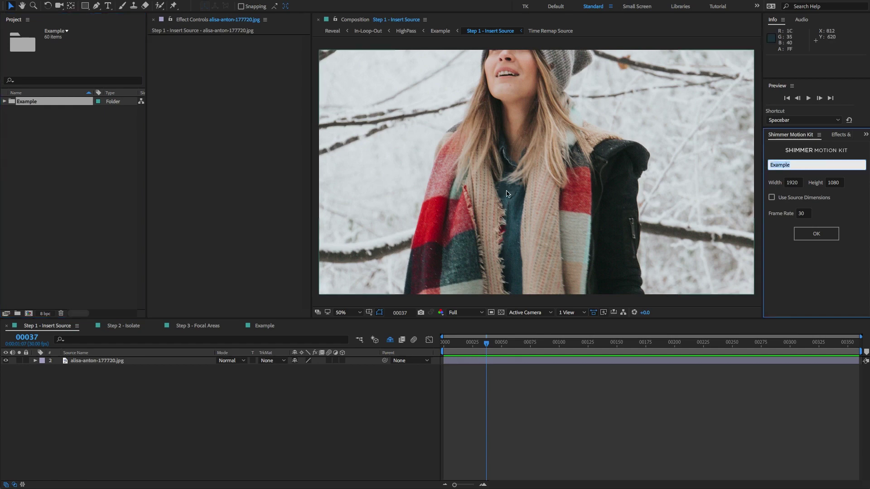
click(26, 107)
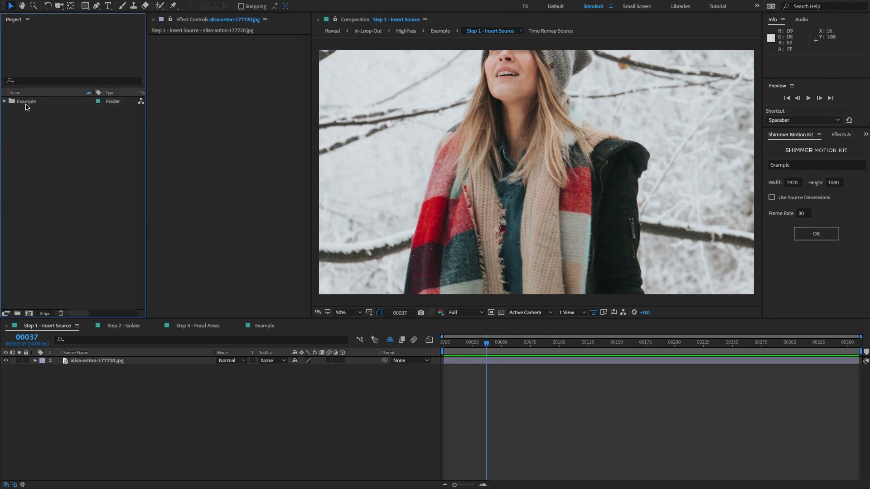
Expand the Example folder and look at its Edit, Render and Other subfolders
click(26, 102)
click(4, 102)
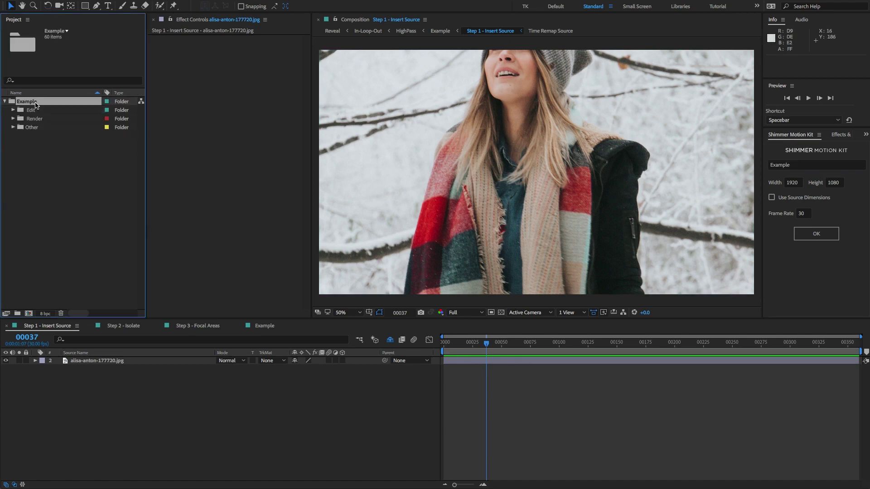
click(36, 110)
shift+click(37, 128)
key(super+shift+a)
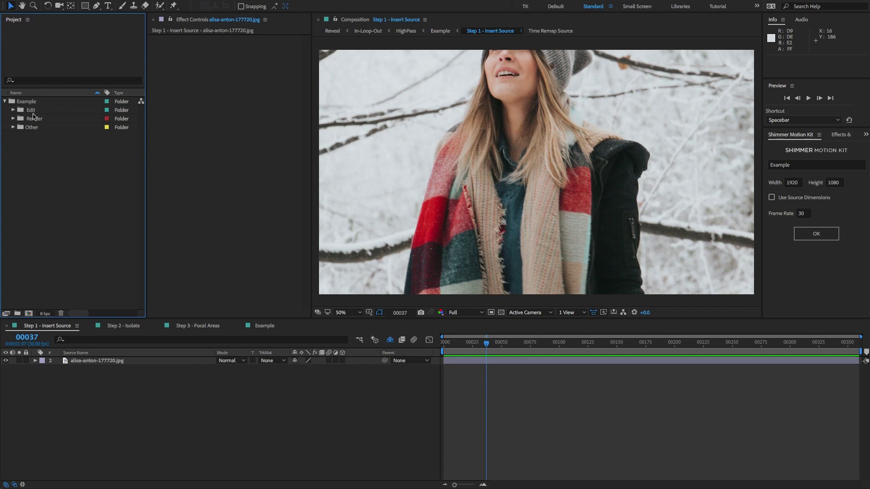
click(32, 116)
click(32, 128)
key(Return)
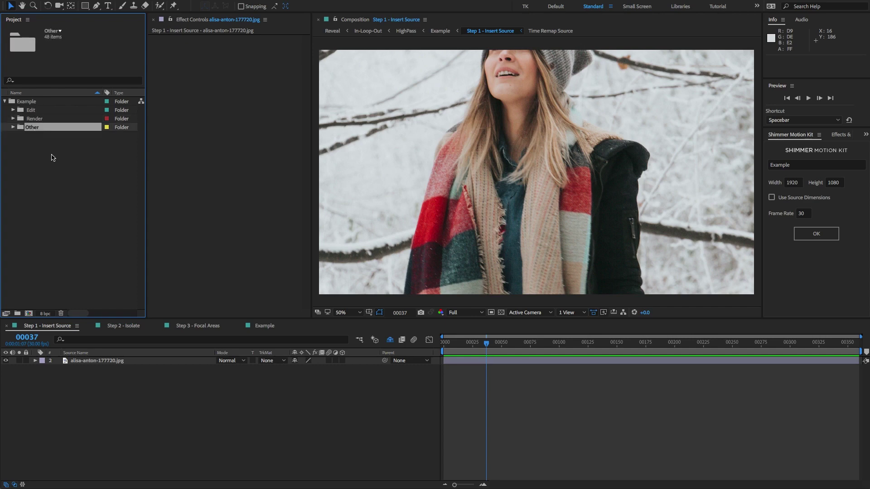
click(53, 158)
Expand the Edit folder and look through its Step 1, Step 2, Step 3 and Example compositions
click(21, 110)
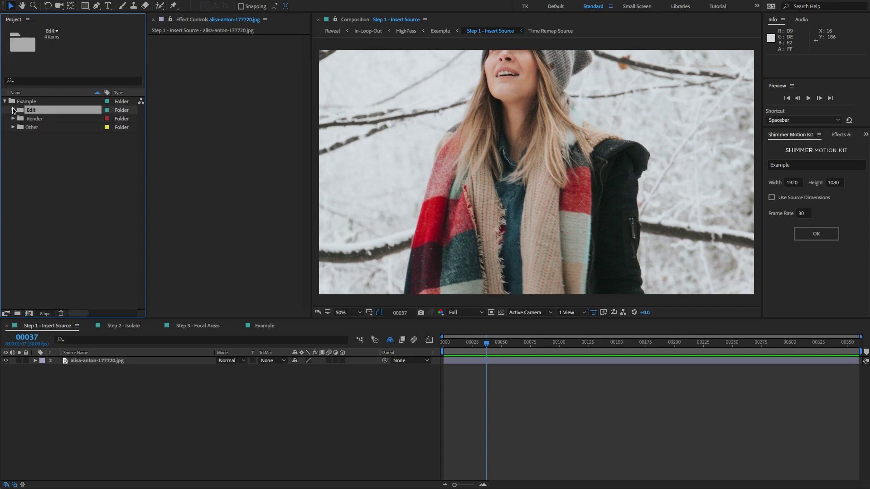
click(13, 110)
click(48, 119)
click(68, 128)
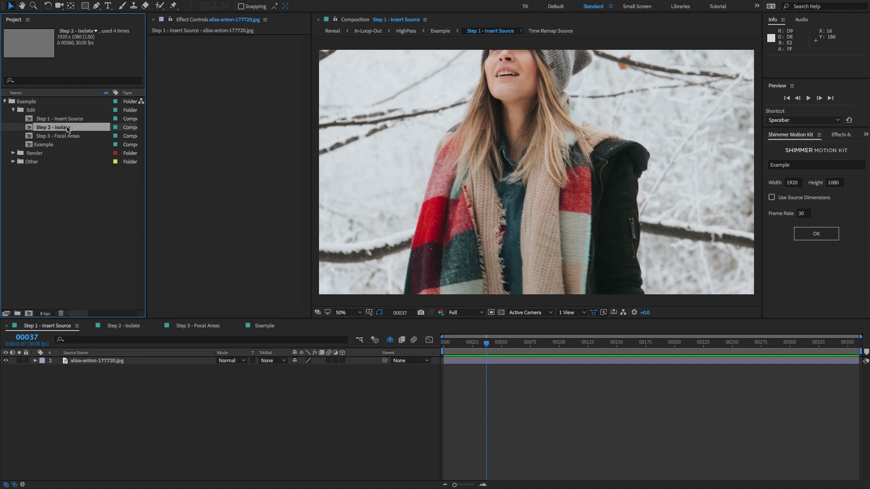
click(67, 136)
click(59, 145)
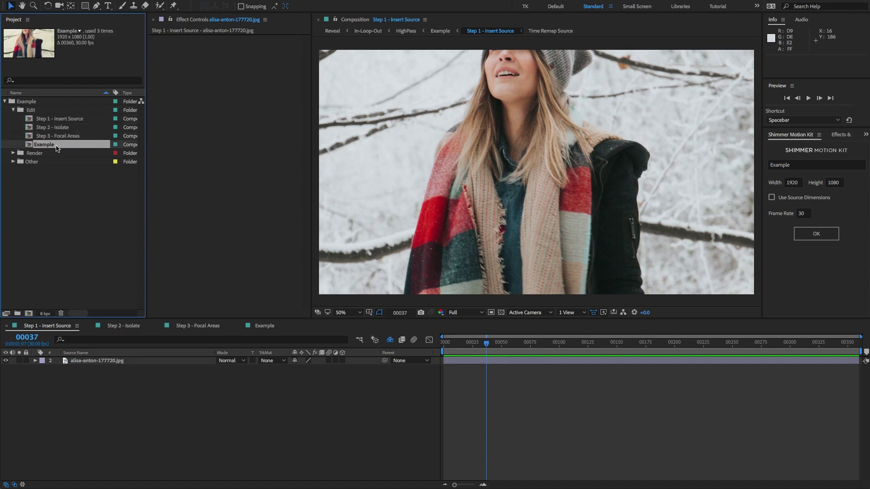
click(795, 165)
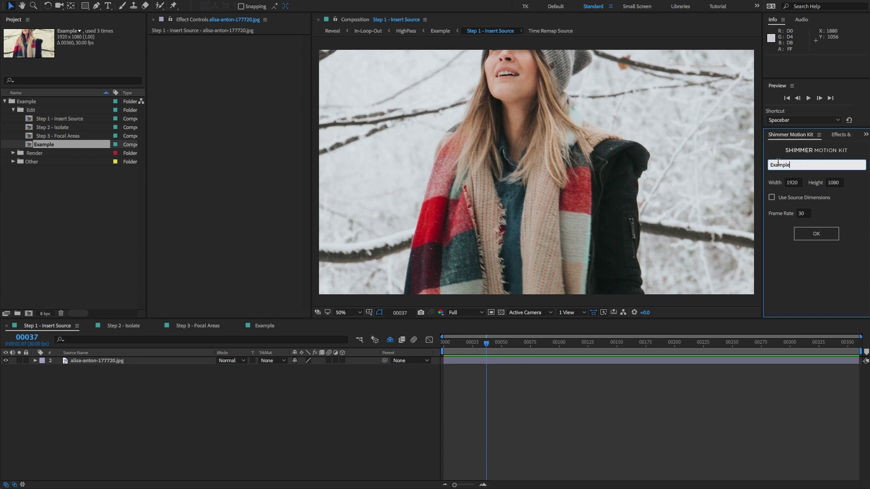
click(77, 199)
click(44, 145)
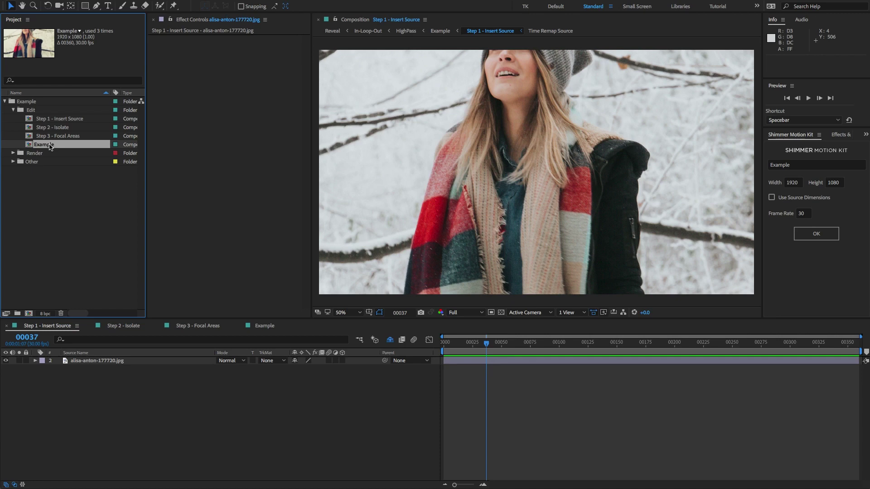
Look through the Render folder's Hit, In-Loop-Out, Loop, Reveal and Time Remap compositions and collapse the folder
click(31, 154)
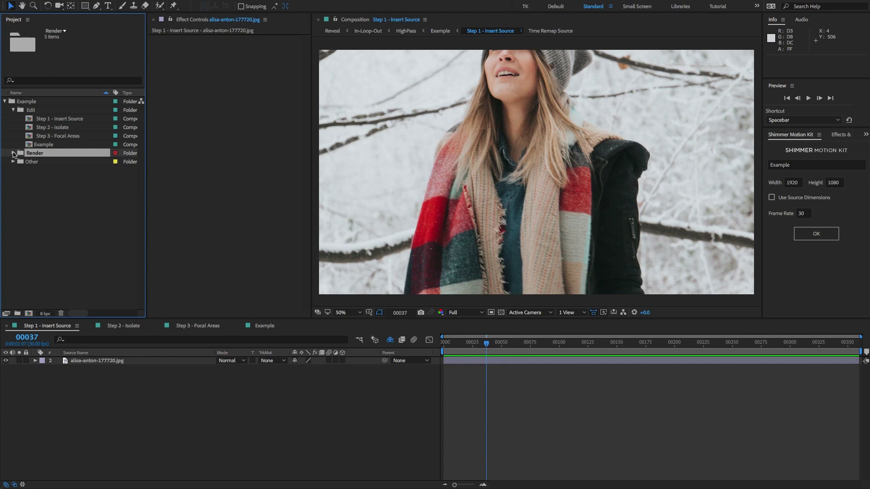
click(13, 154)
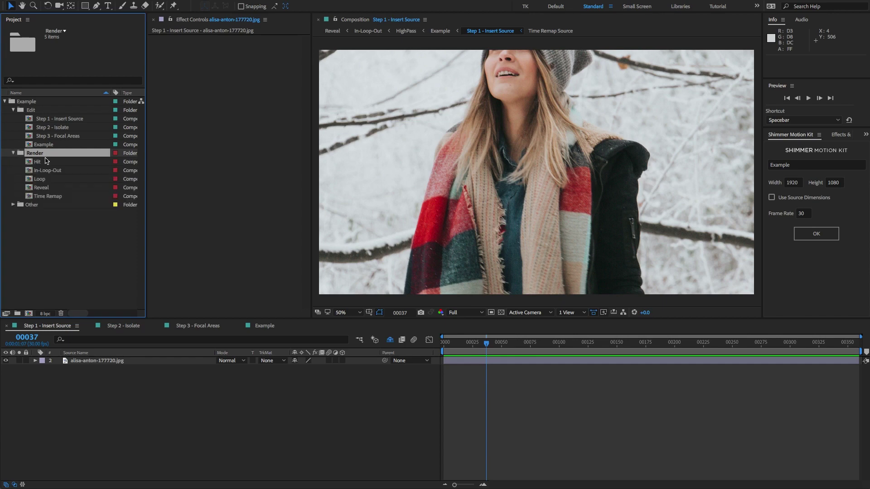
click(45, 162)
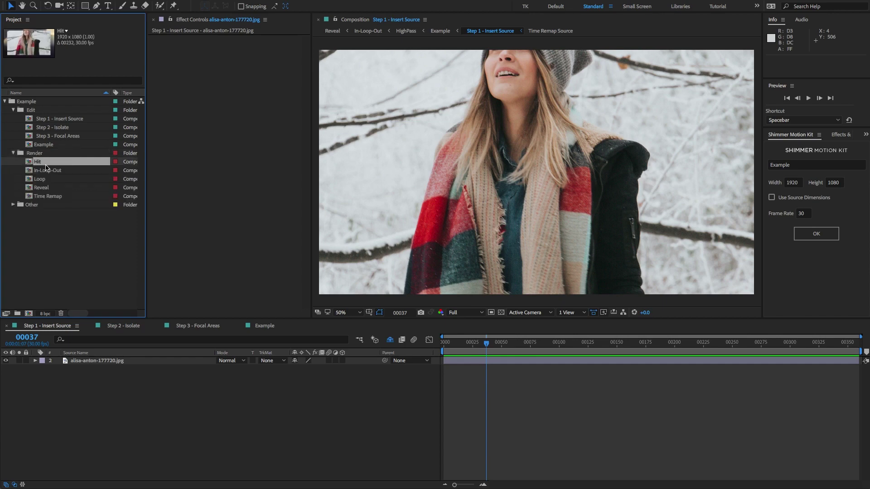
click(47, 171)
click(48, 179)
click(49, 188)
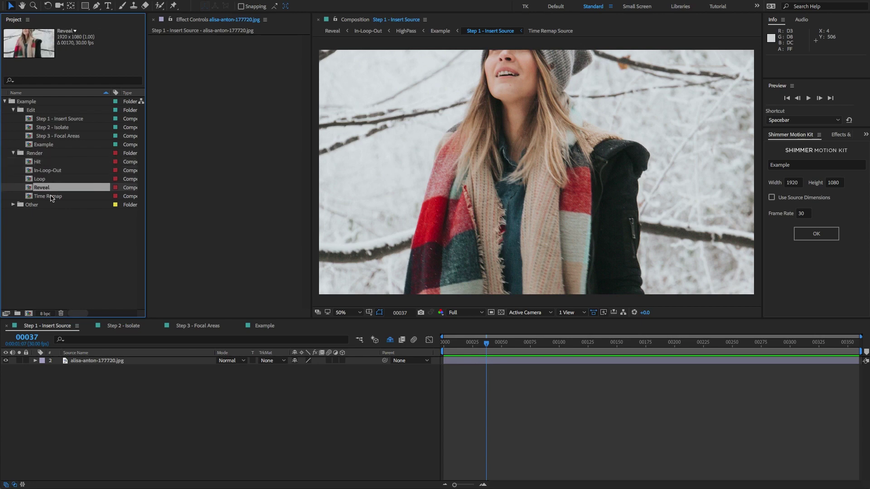
click(50, 196)
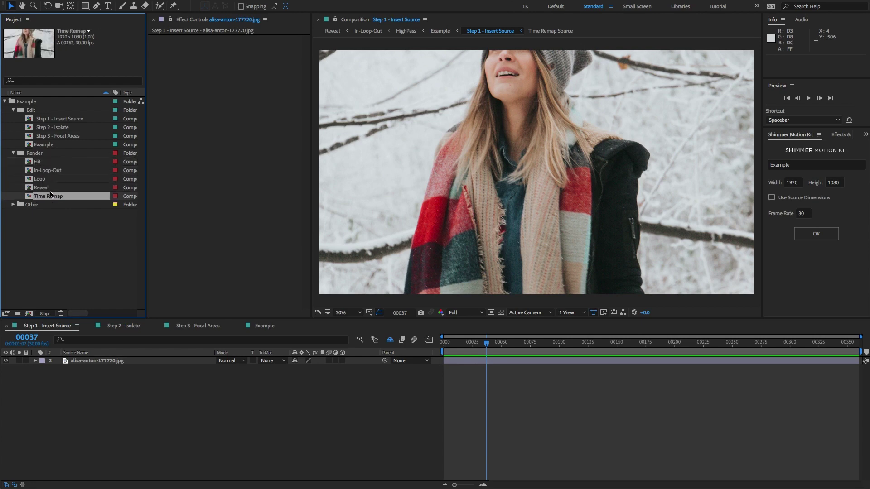
click(13, 153)
Collapse the Edit folder and look through the Assets, Comps and Optional folders inside Other
click(28, 163)
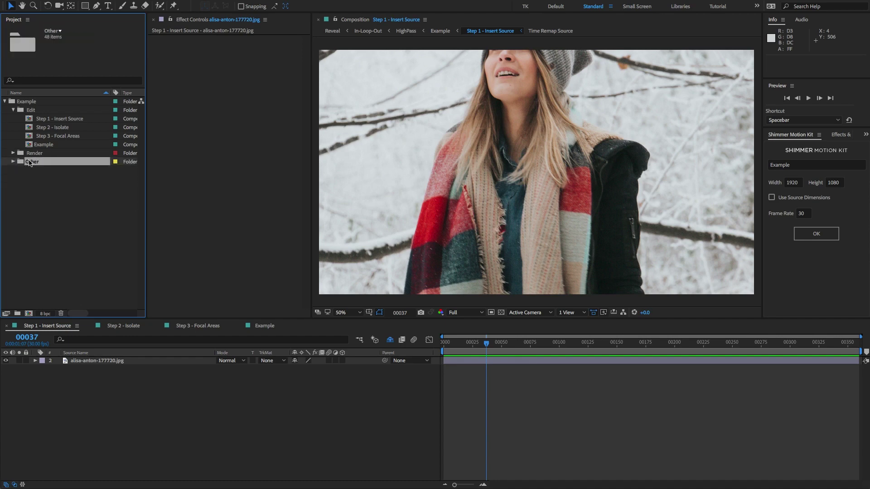
click(13, 110)
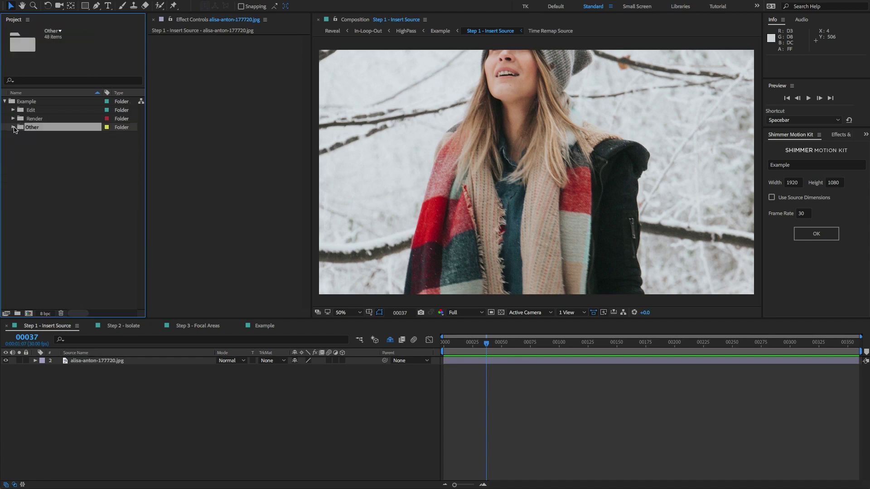
click(14, 127)
click(40, 137)
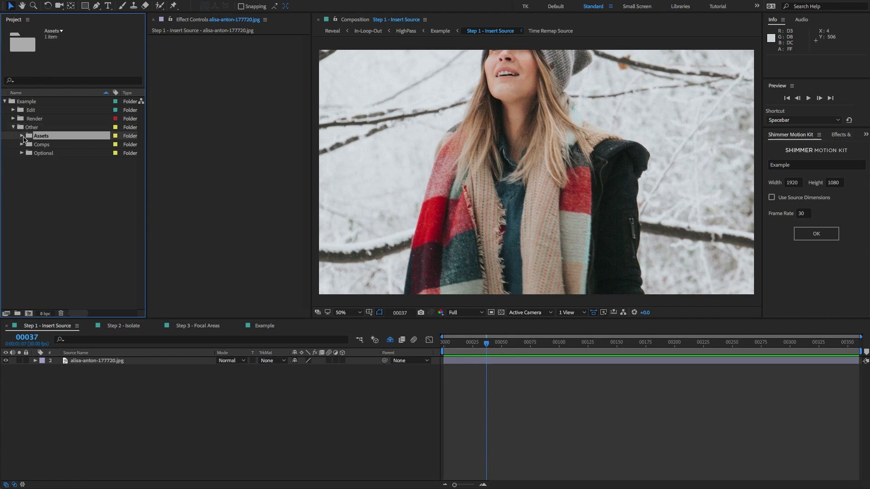
click(22, 136)
click(52, 145)
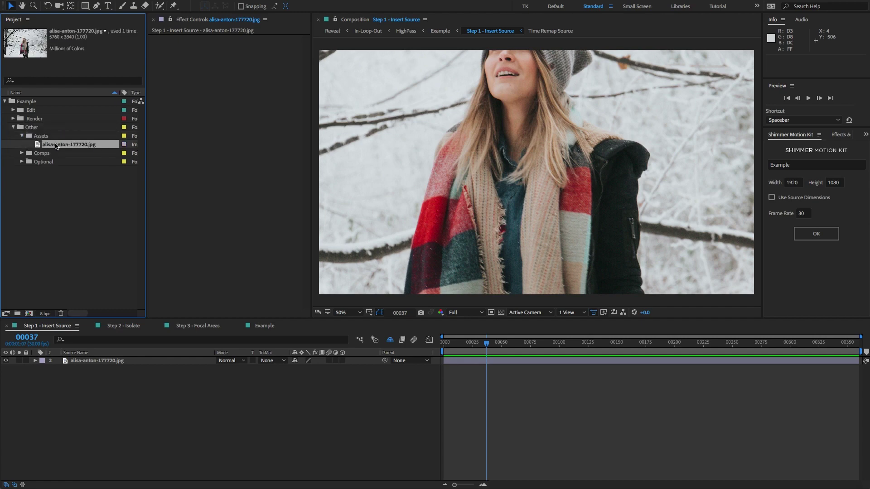
click(22, 136)
click(47, 145)
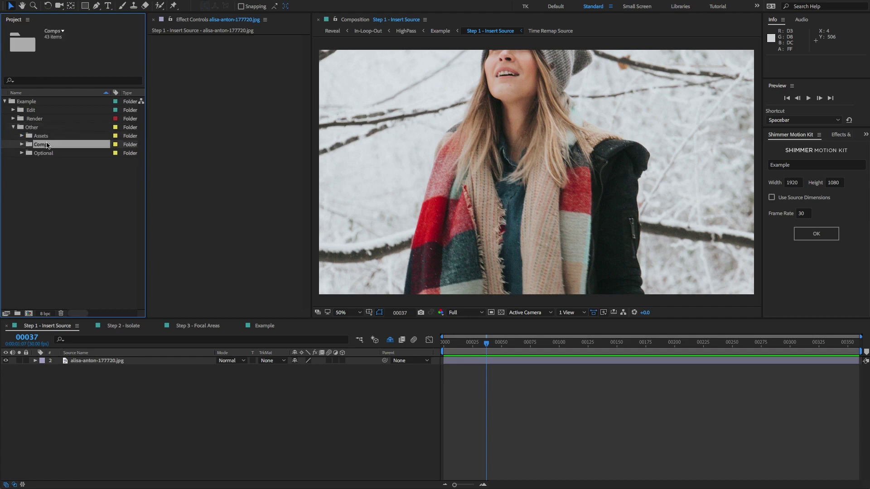
click(31, 153)
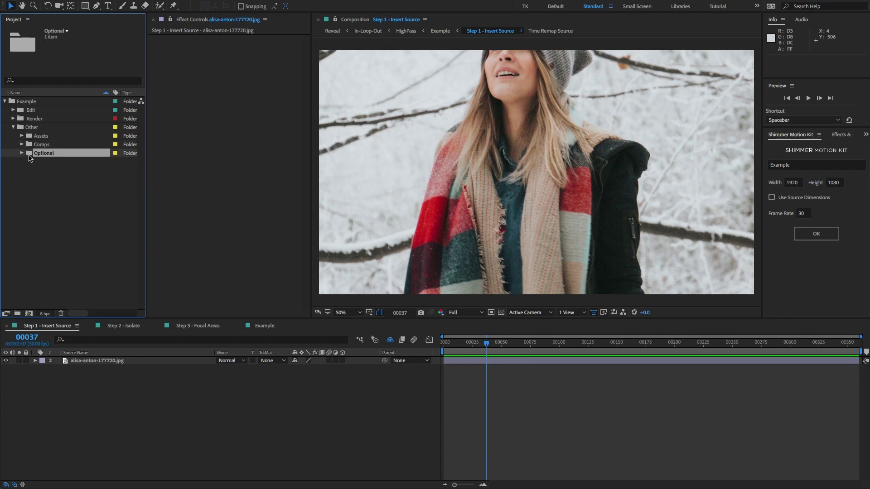
click(21, 154)
click(56, 163)
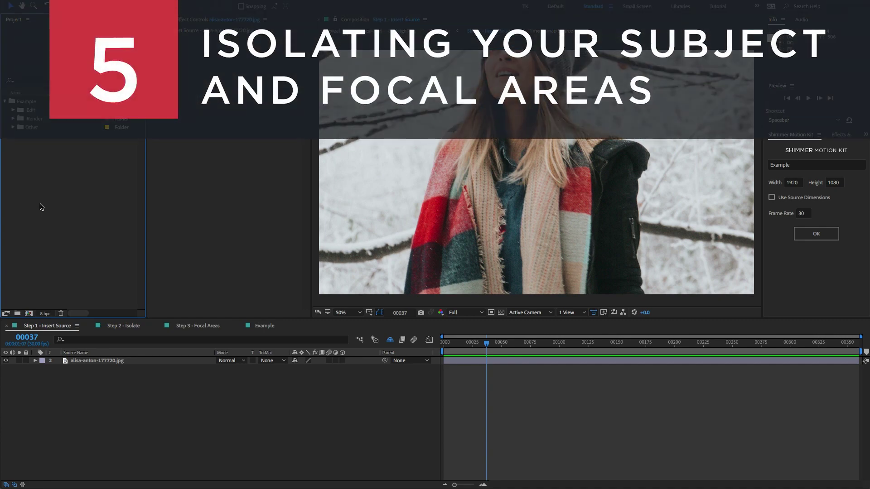
Scale the source photo layer in the Step 1 - Insert Source composition down to 60%
key(s)
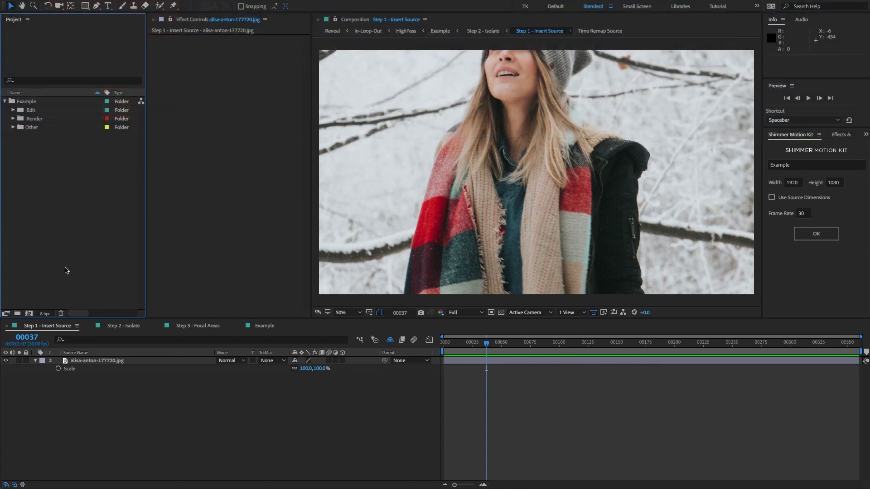
click(51, 327)
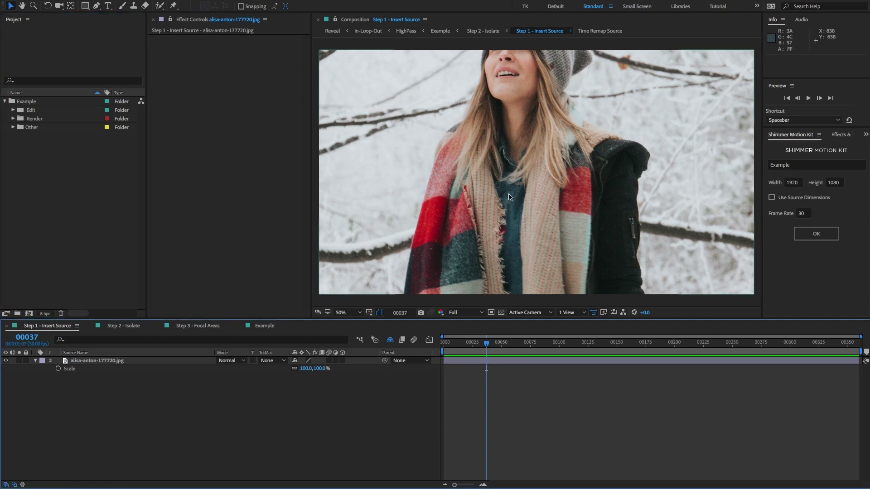
click(90, 365)
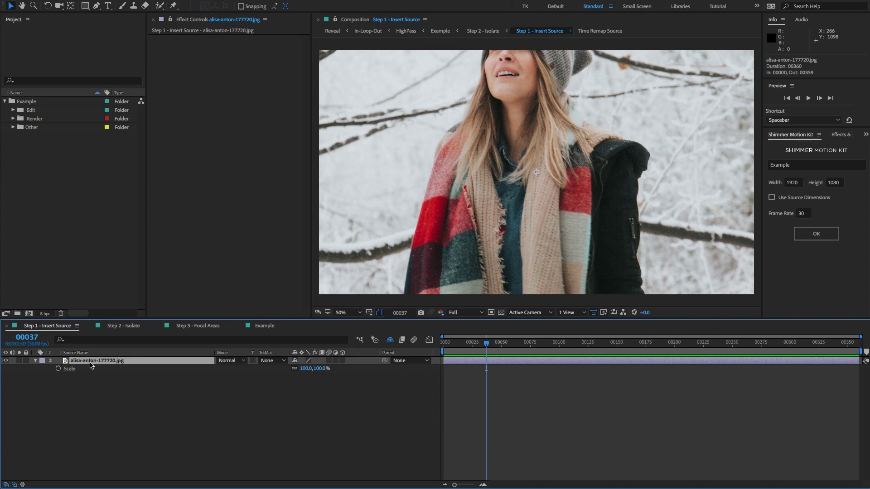
key(s)
key(s)
drag(302, 370, 277, 370)
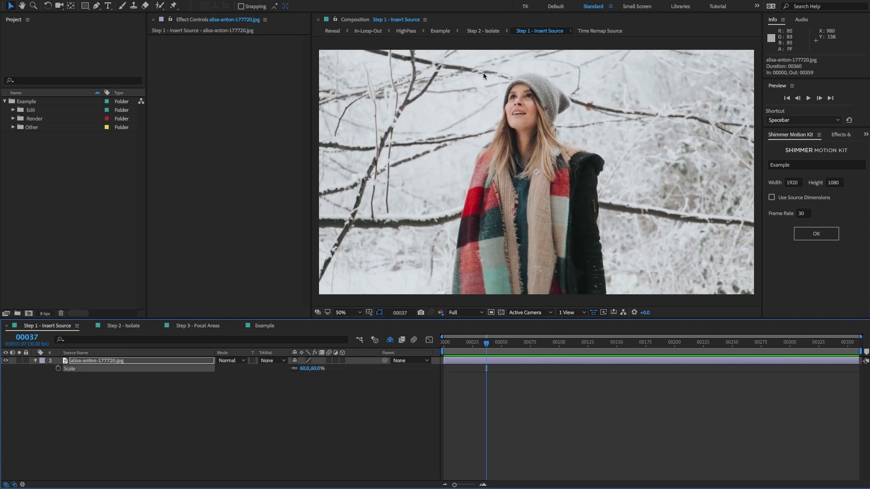
Reposition the source photo layer in the frame to about 1160, 494
key(comma)
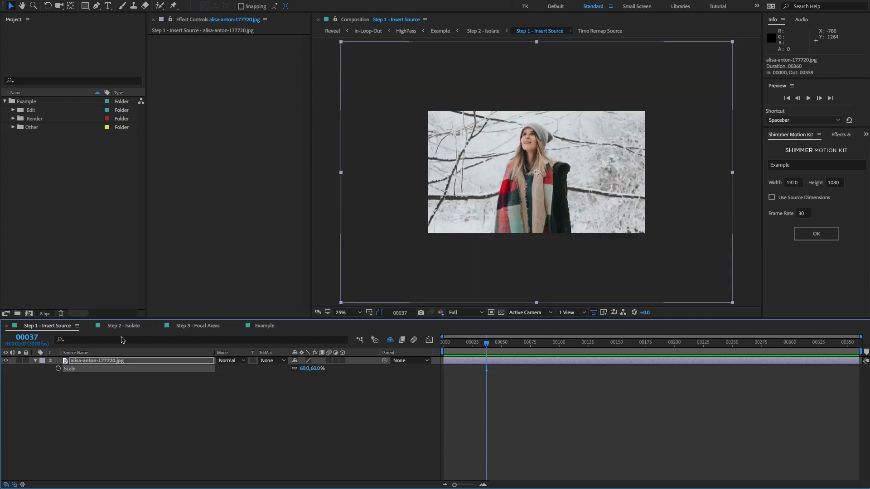
click(79, 353)
key(p)
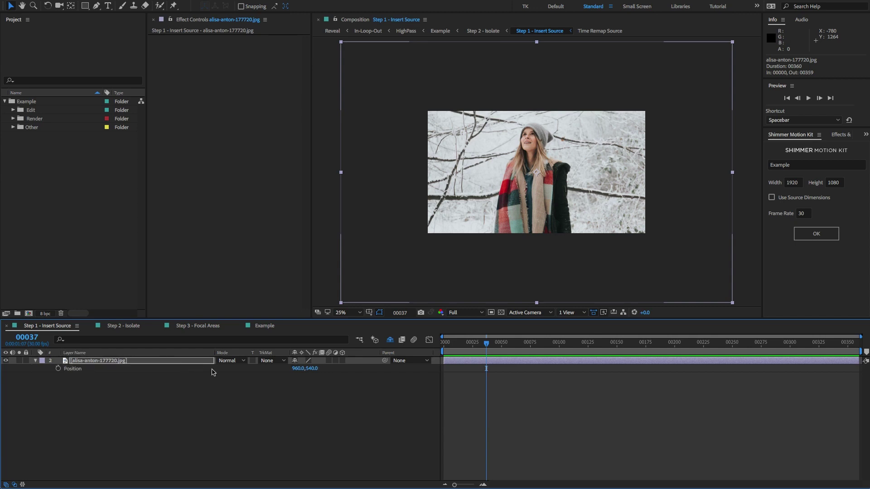
drag(297, 369, 327, 368)
drag(501, 185, 516, 179)
Reduce the source photo's scale to 48% and move it to about 1244, 422
key(s)
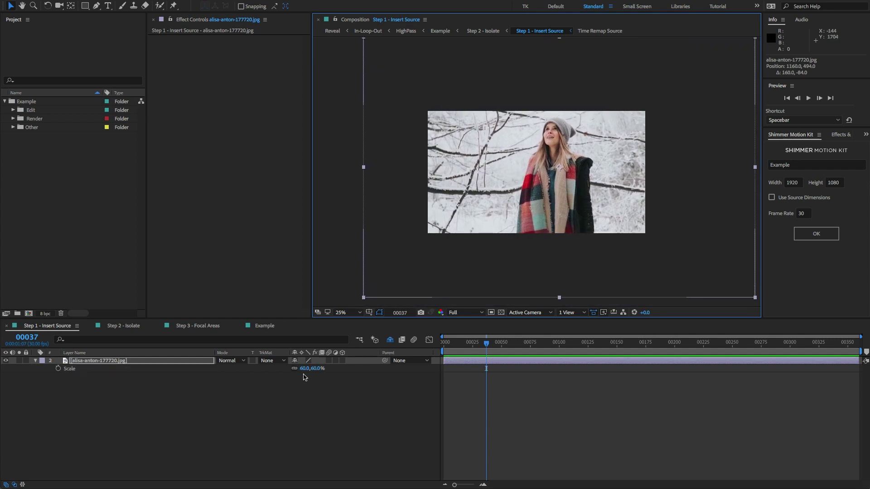
drag(301, 368, 296, 368)
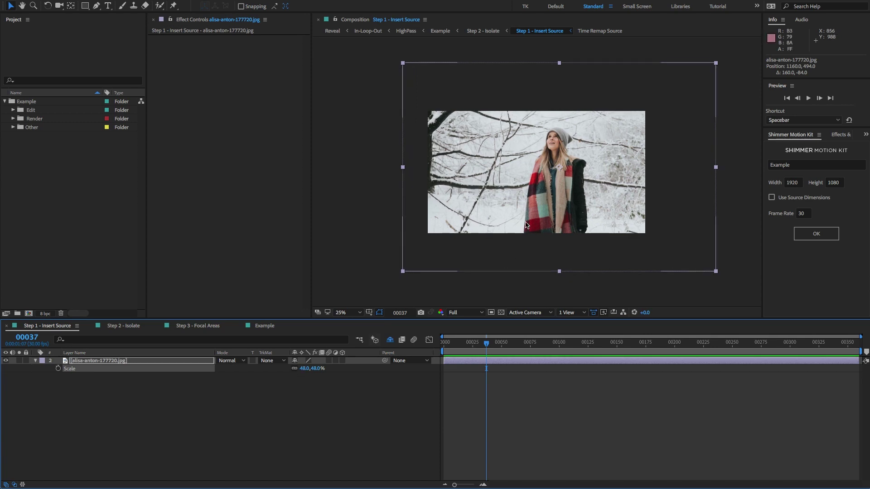
drag(527, 226, 537, 218)
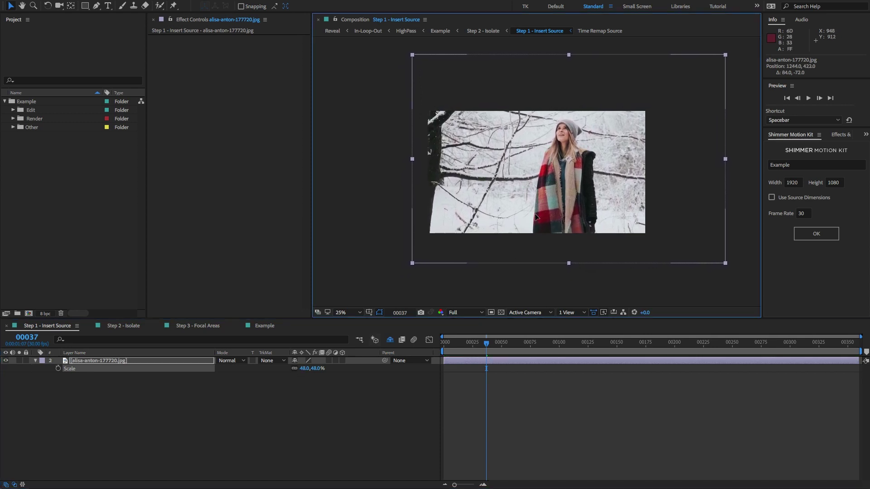
click(329, 445)
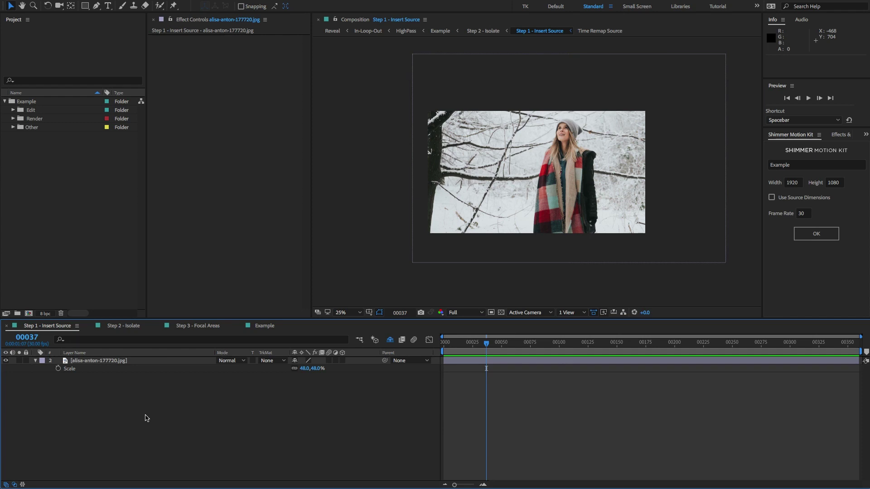
Open the Step 2 - Isolate composition and move the current time to frame 0, where the Brush Here marker sits
click(117, 328)
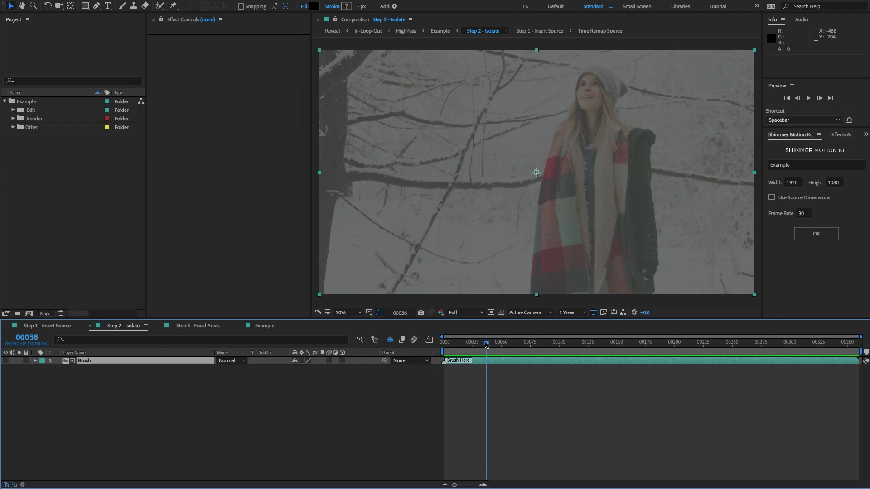
drag(485, 344, 529, 356)
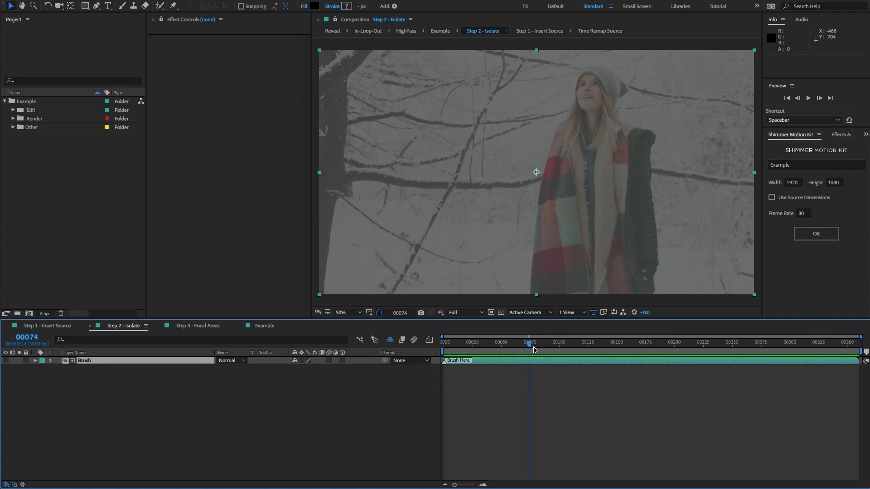
drag(534, 349, 442, 352)
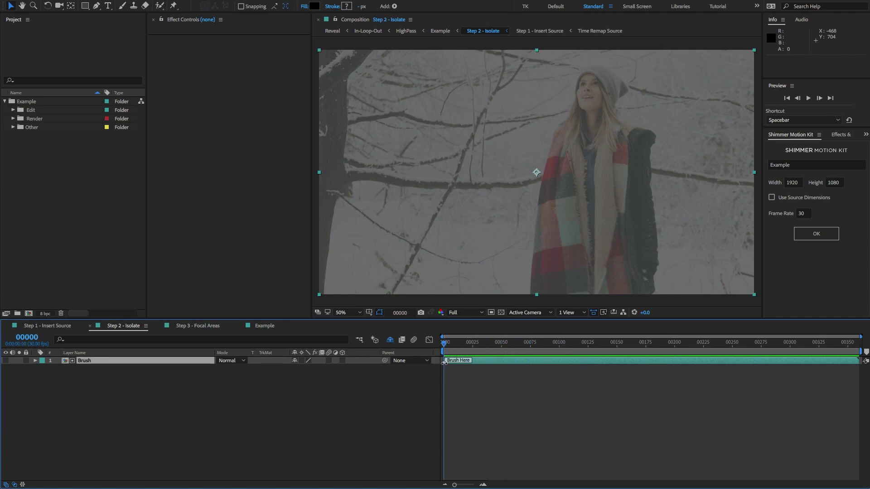
click(68, 369)
click(91, 360)
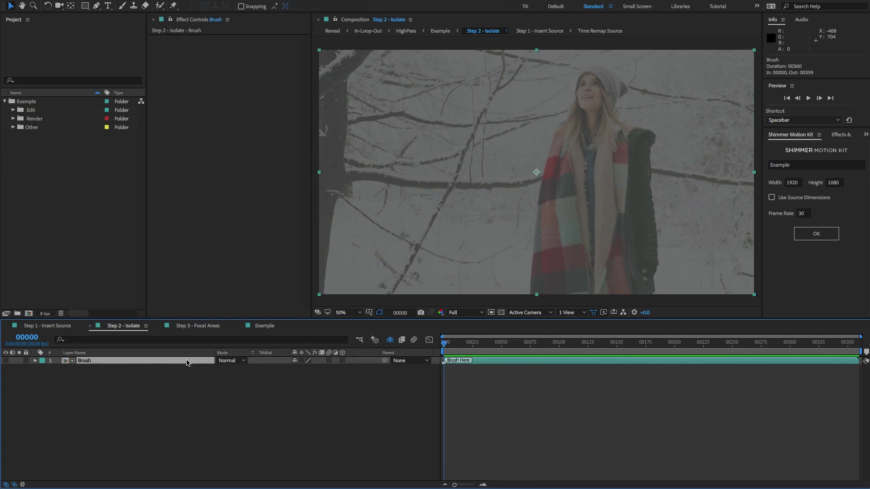
click(176, 420)
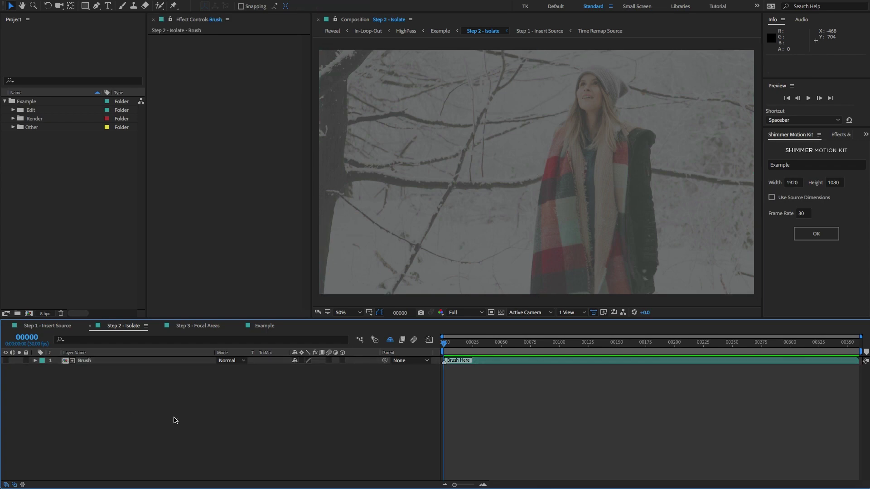
Activate the Brush tool, look through the list of available windows and widen the Paint settings area
click(123, 6)
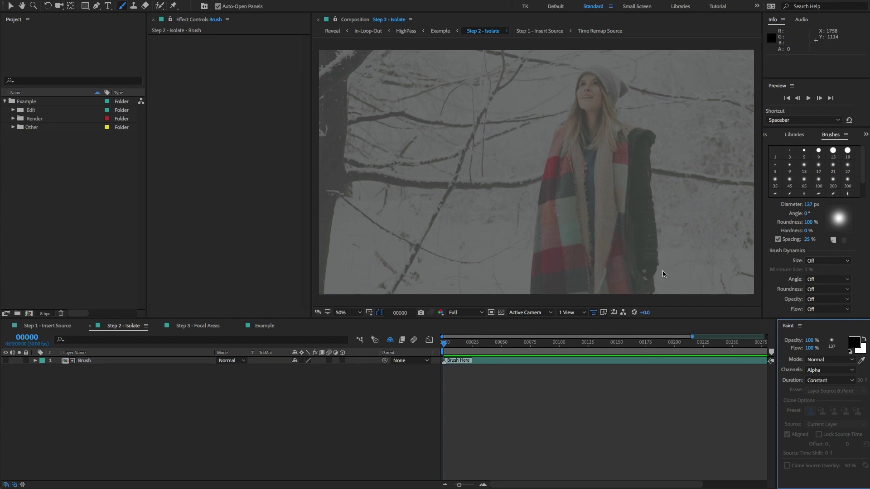
click(152, 0)
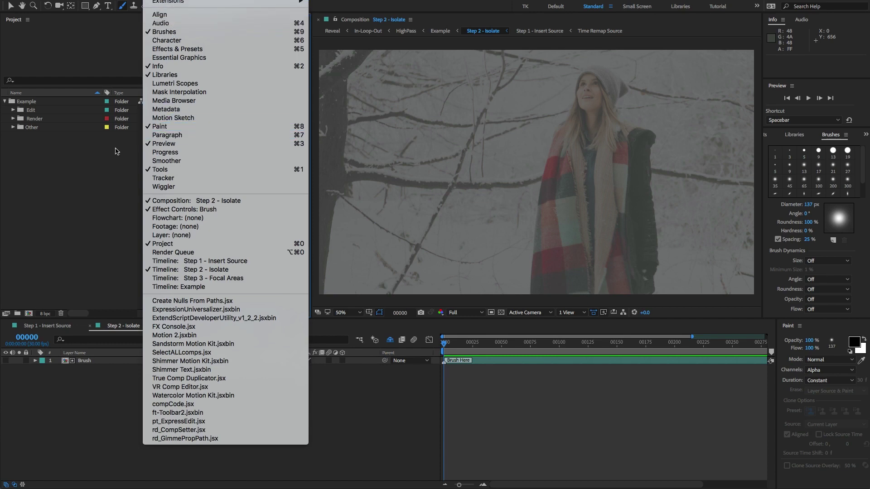
click(48, 186)
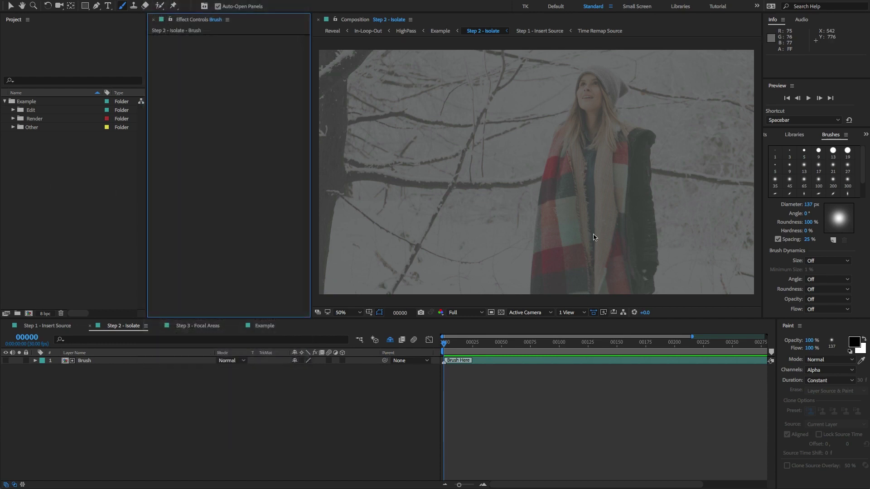
click(280, 400)
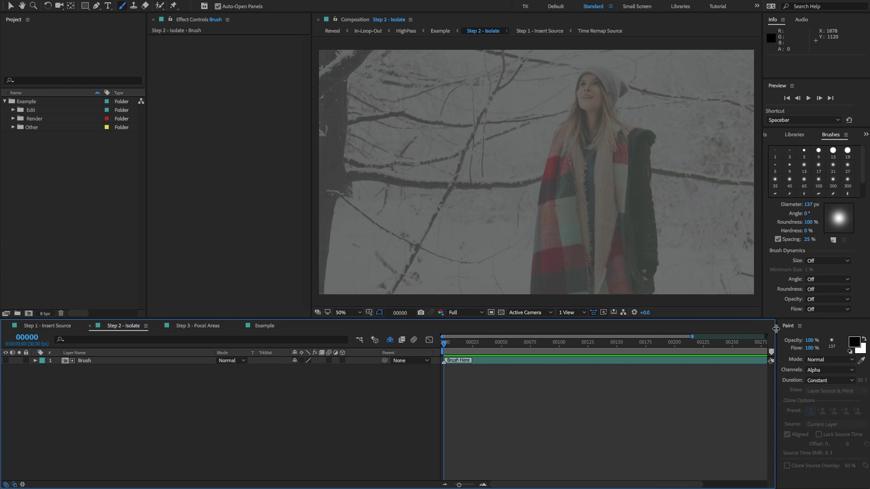
drag(772, 329, 763, 329)
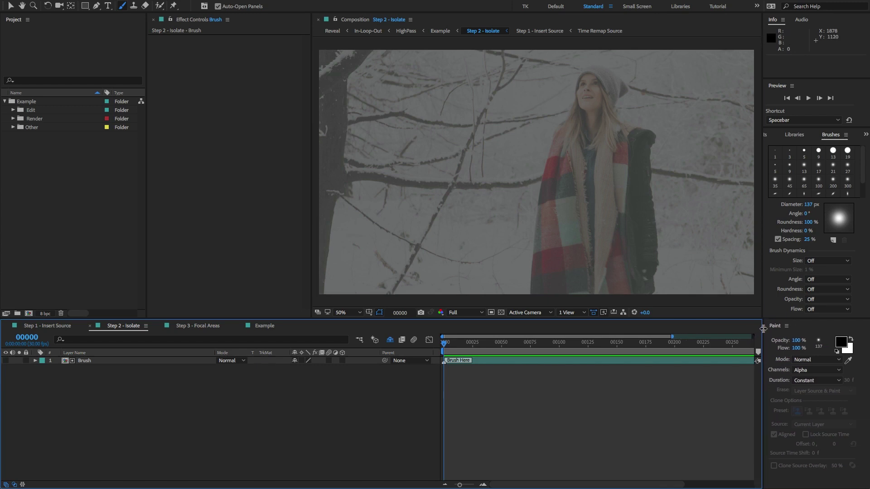
click(775, 329)
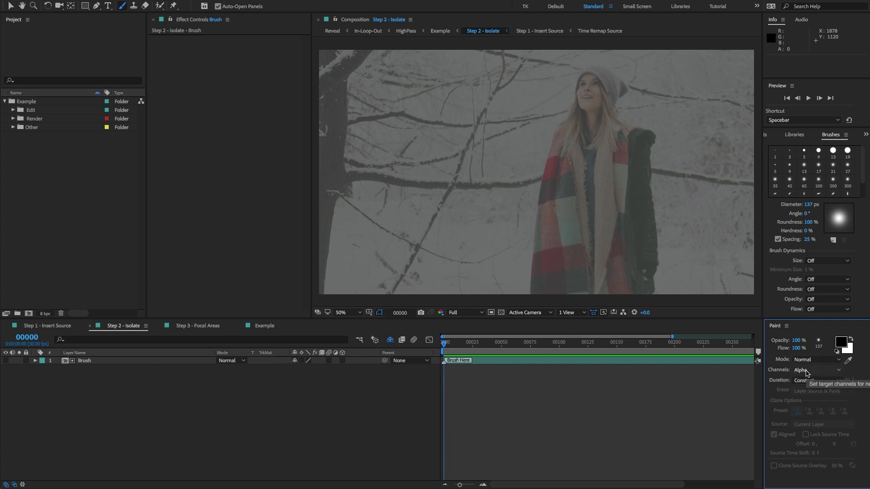
Make sure the paint Channels option is Alpha and the Duration is Constant
click(807, 371)
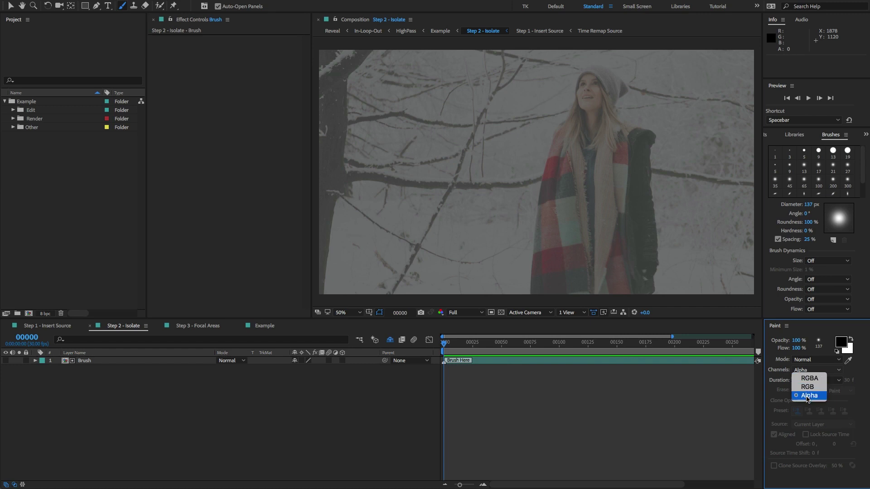
click(801, 396)
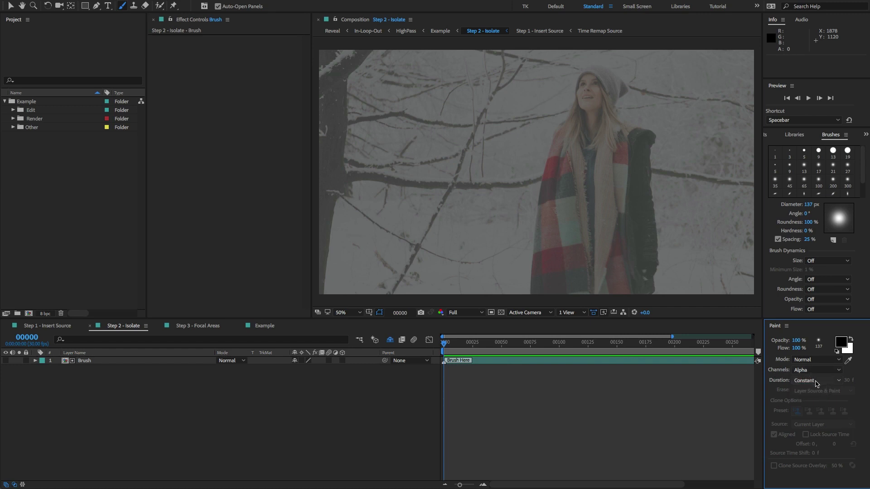
click(811, 380)
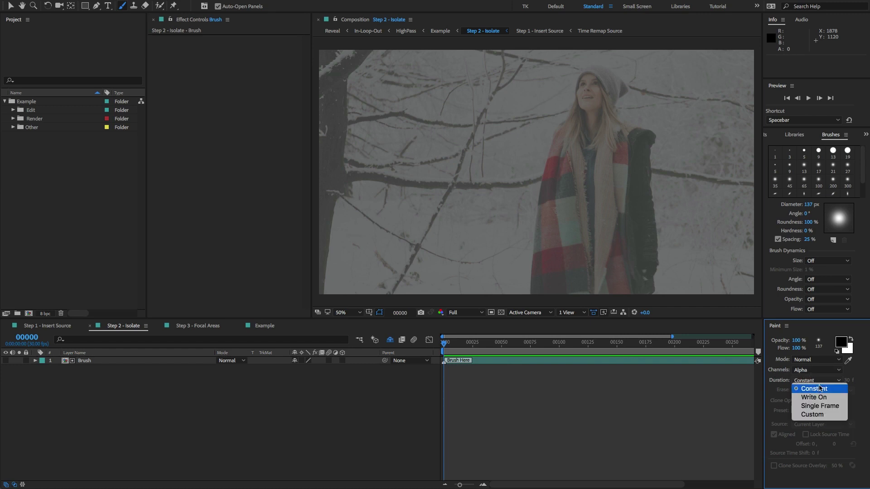
click(843, 344)
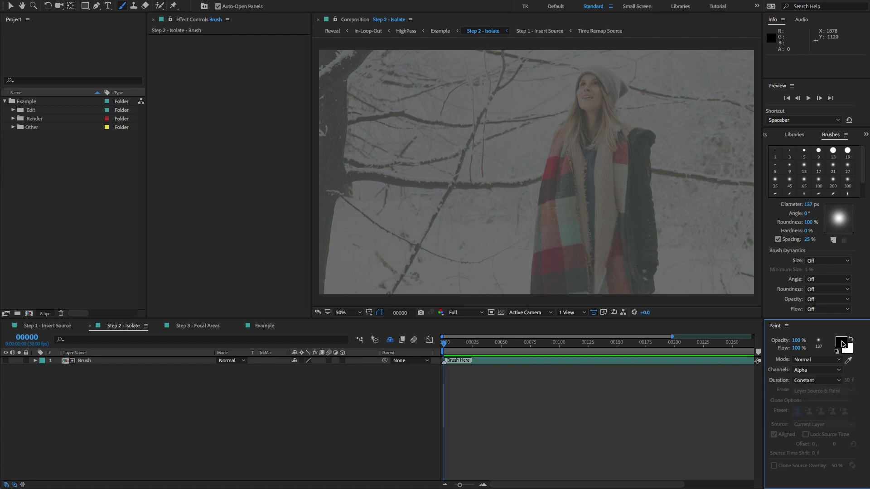
Confirm black (000000) as the paint foreground color
click(851, 339)
click(850, 339)
click(841, 343)
drag(78, 140, 441, 183)
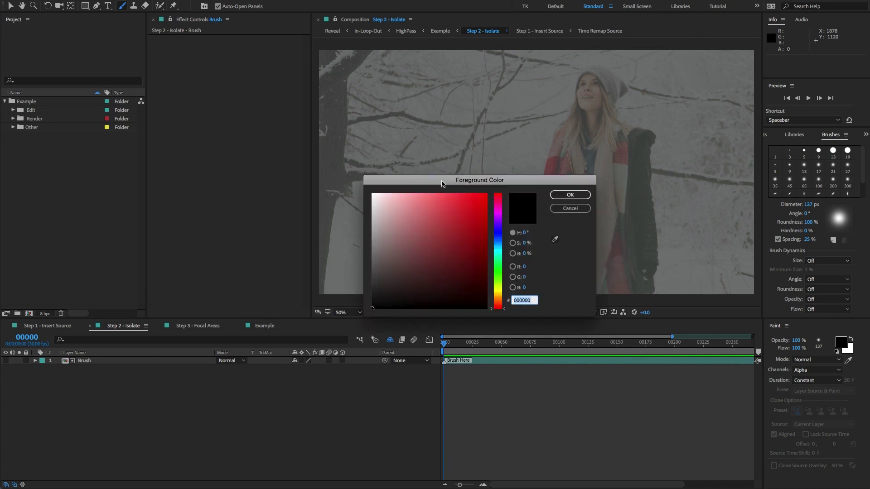
click(570, 195)
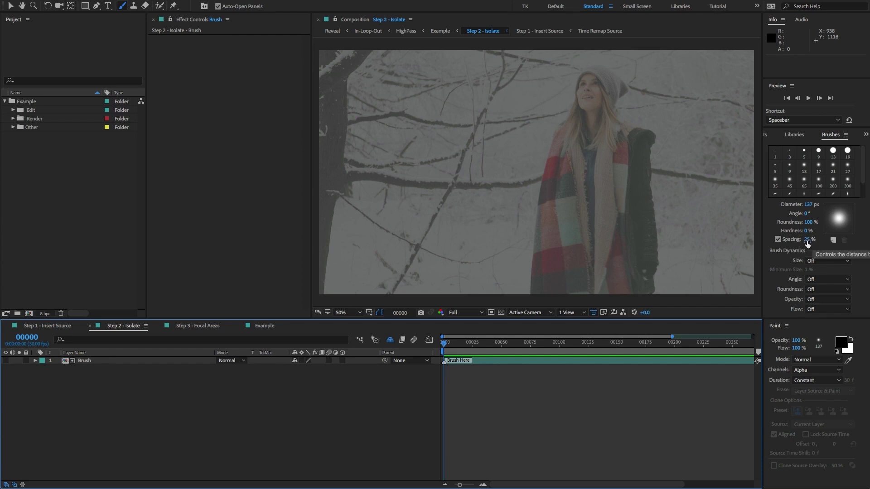
Check the brush's Spacing option and its Size dynamics setting
click(778, 239)
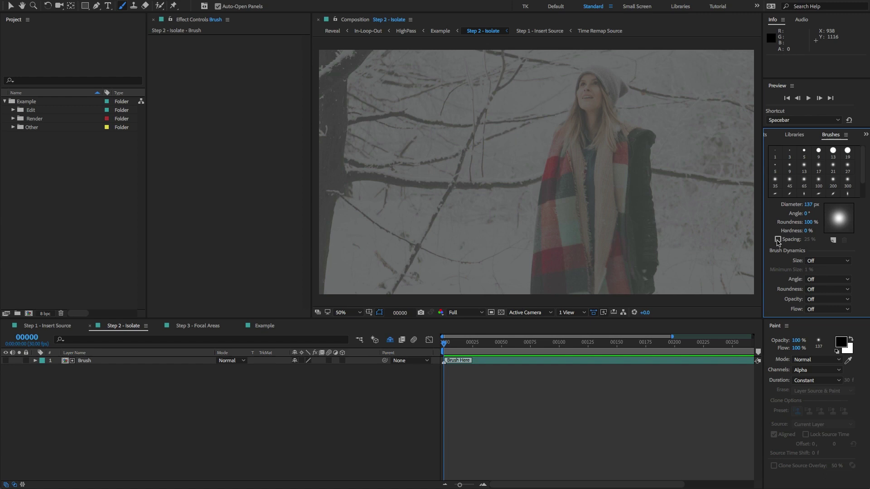
click(778, 240)
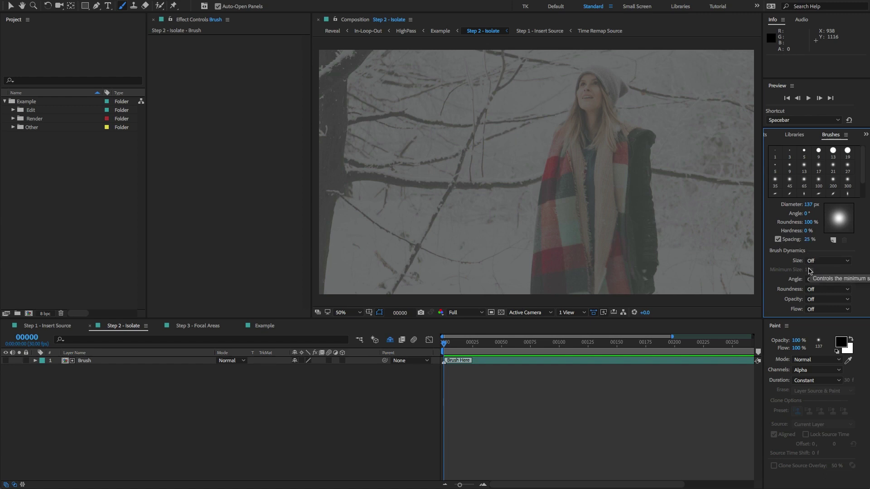
click(815, 261)
click(796, 266)
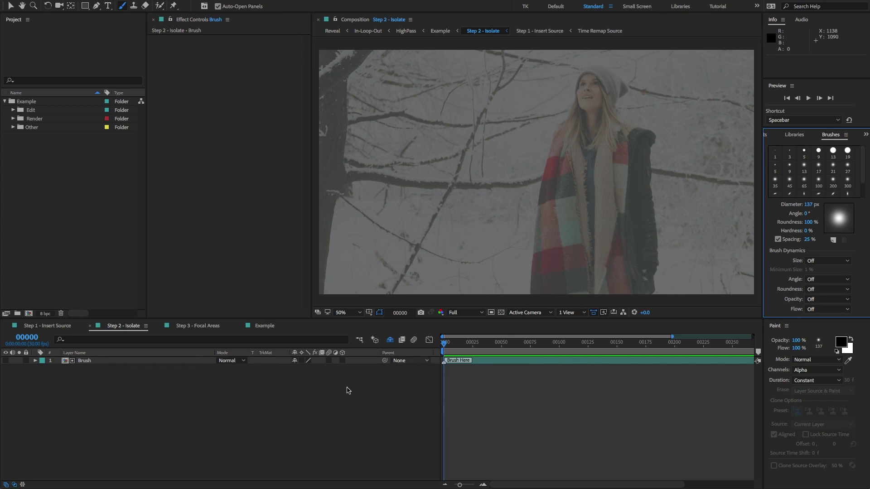
With the Brush tool active, open the Brush layer in its own layer view and turn on the red alpha overlay
click(291, 395)
click(89, 360)
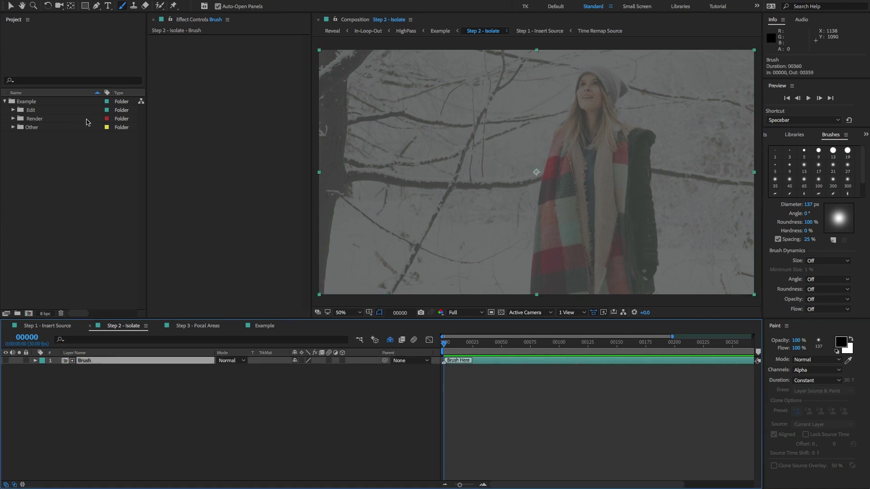
click(123, 7)
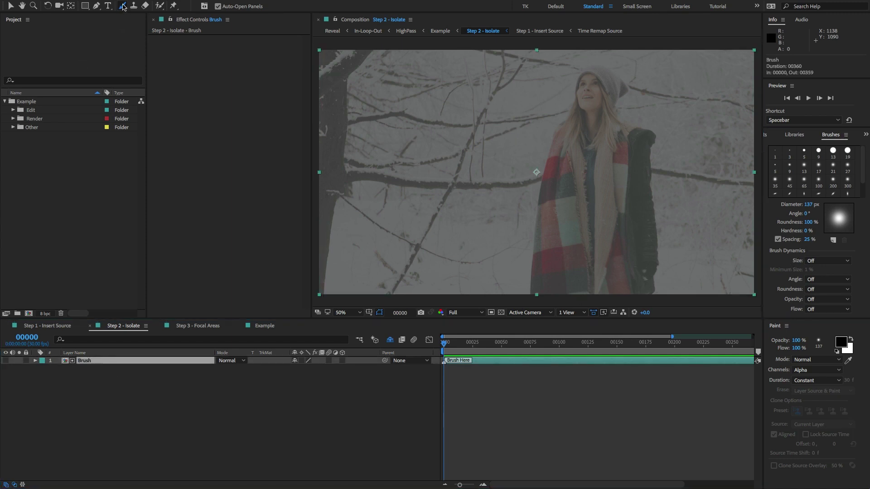
double_click(91, 361)
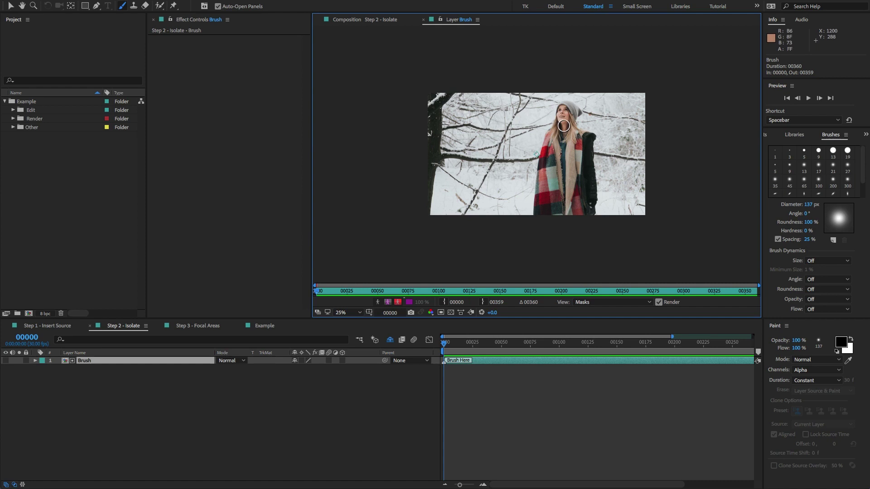
key(period)
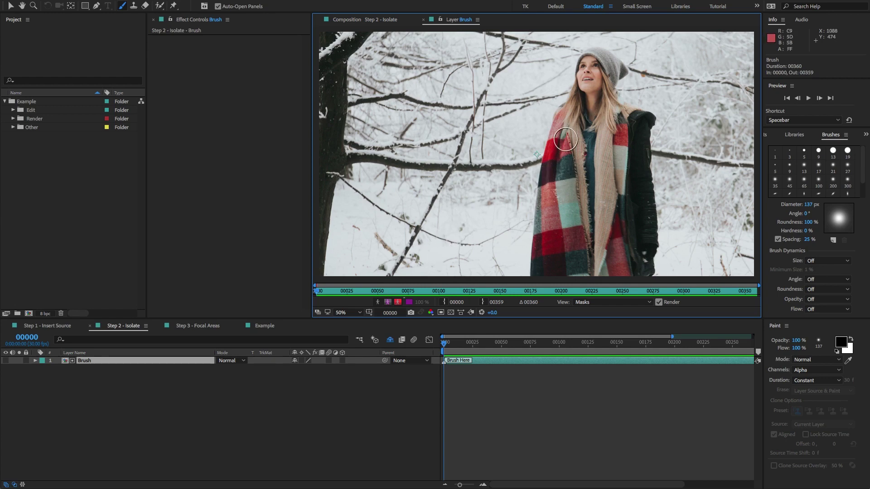
click(398, 305)
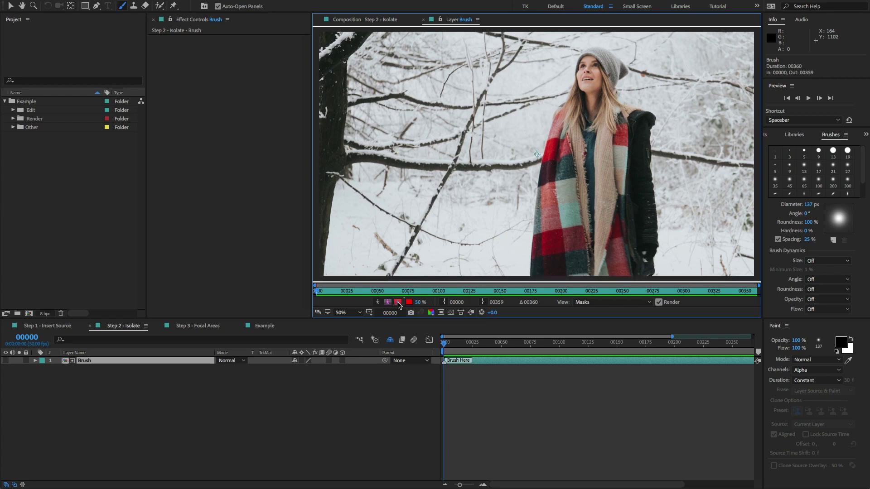
Set the alpha overlay opacity to 100% and the brush diameter to about 148 px
drag(416, 303, 452, 301)
drag(815, 204, 866, 204)
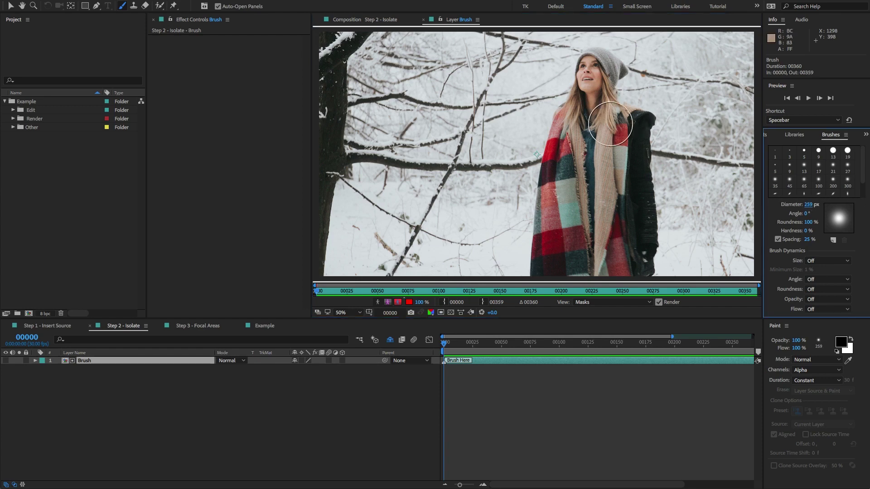
drag(808, 204, 757, 205)
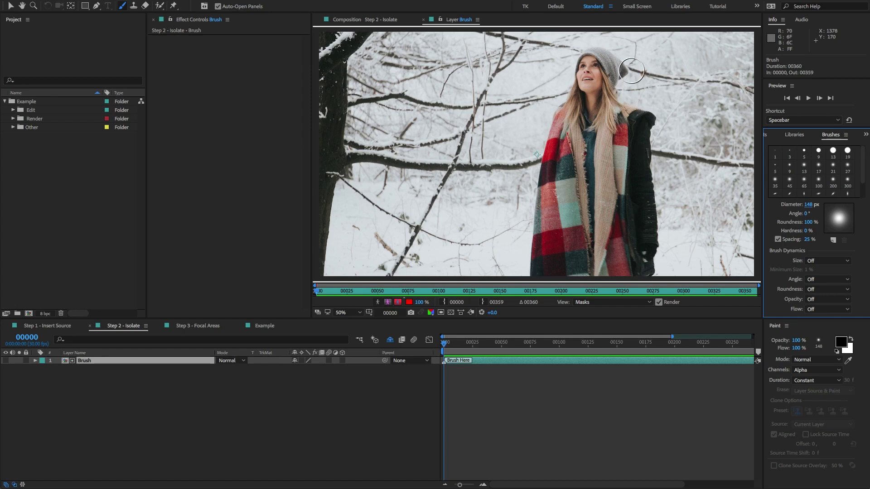
Try painting over the whole woman with a brush of about 153 px, and undo the last stroke
click(619, 72)
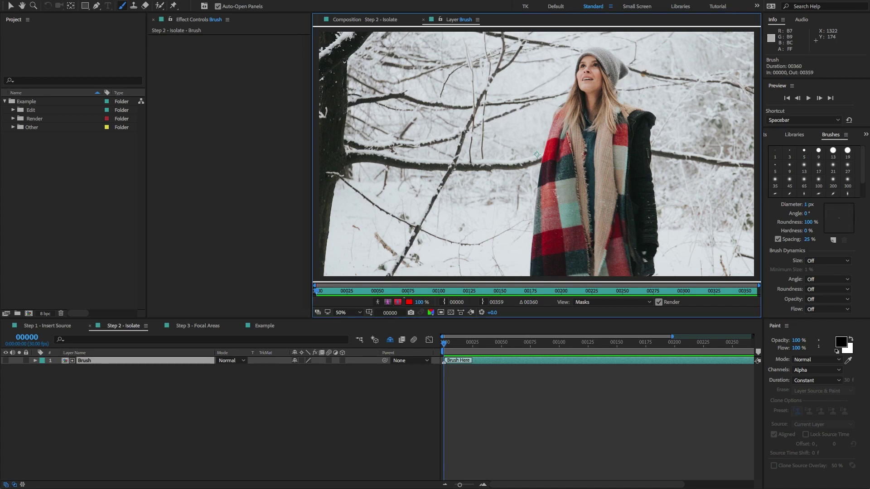
mouse_move(619, 72)
mouse_down()
mouse_move(647, 72)
mouse_move(623, 76)
mouse_move(588, 60)
mouse_move(590, 83)
mouse_move(565, 127)
mouse_move(542, 257)
mouse_move(633, 271)
mouse_move(644, 258)
mouse_move(629, 122)
mouse_move(607, 73)
mouse_move(587, 70)
mouse_move(579, 116)
mouse_move(591, 108)
mouse_move(557, 227)
mouse_move(596, 121)
mouse_move(583, 210)
mouse_move(604, 180)
mouse_move(611, 128)
mouse_move(610, 244)
mouse_move(631, 155)
mouse_move(635, 249)
mouse_move(615, 152)
mouse_up()
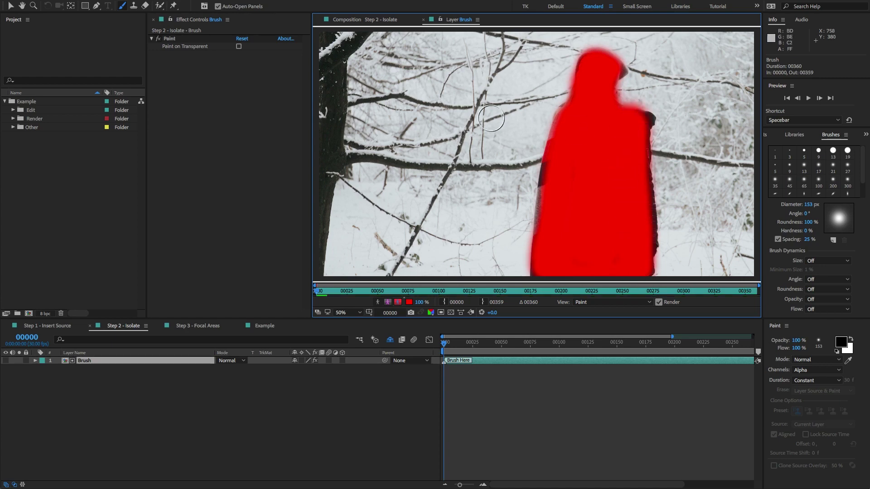
key(ctrl+z)
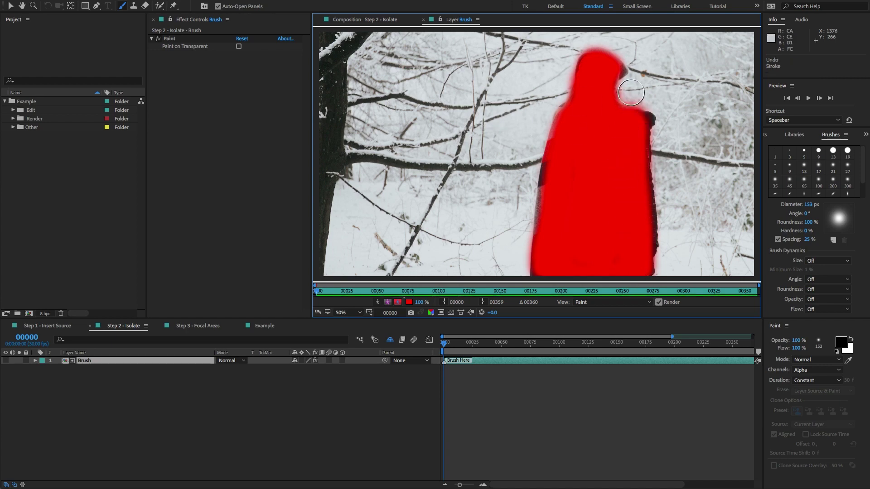
Try a few thin strokes over the woman with a 45 px brush, and undo them
drag(595, 99, 571, 99)
mouse_move(596, 54)
mouse_down()
mouse_move(594, 91)
mouse_move(559, 116)
mouse_move(565, 222)
mouse_up()
drag(623, 168, 610, 273)
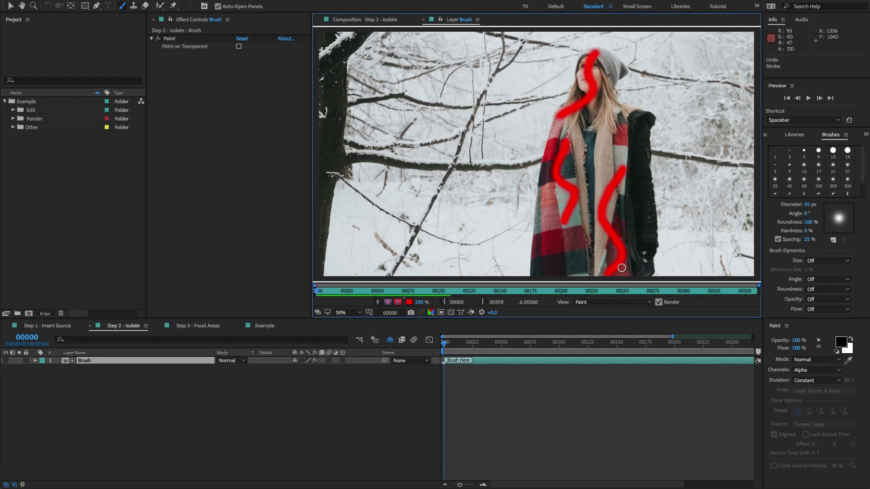
key(ctrl+z)
key(ctrl+z)
key(ctrl+z)
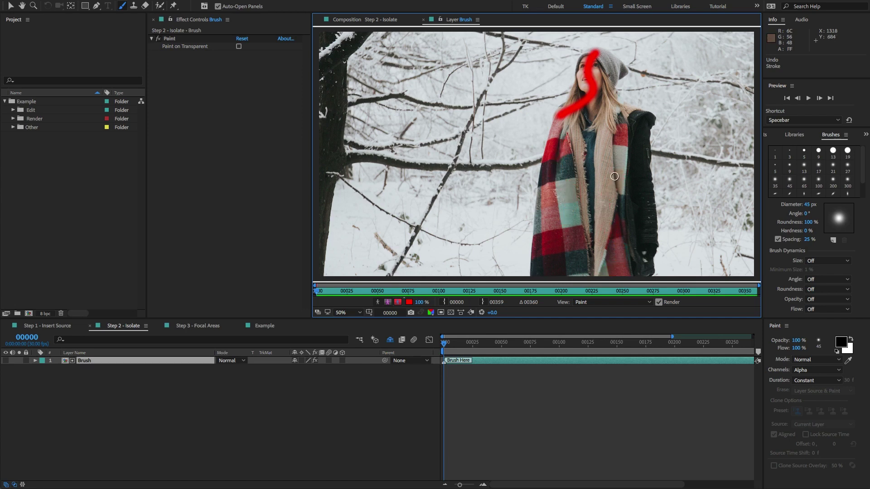
Try painting over the woman with an oversized 731 px brush, and undo the stroke
drag(573, 131, 635, 131)
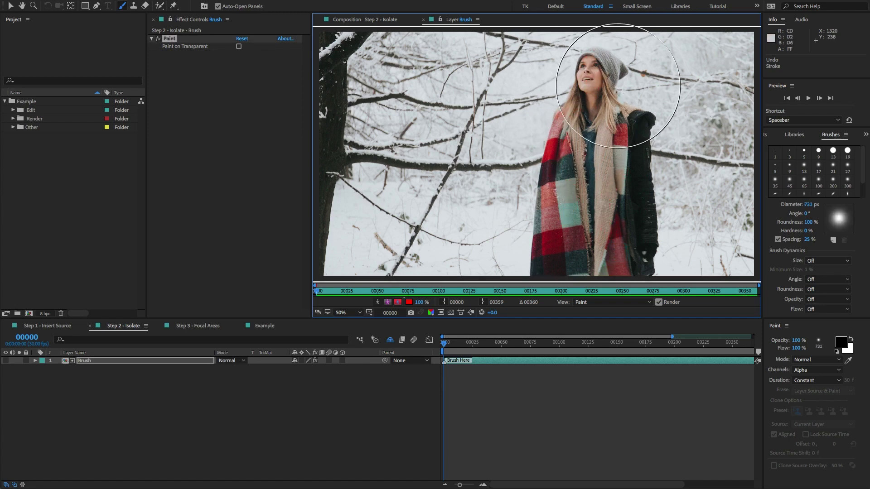
mouse_move(585, 67)
mouse_down()
mouse_move(501, 82)
mouse_move(545, 210)
mouse_move(567, 77)
mouse_move(584, 205)
mouse_move(696, 177)
mouse_up()
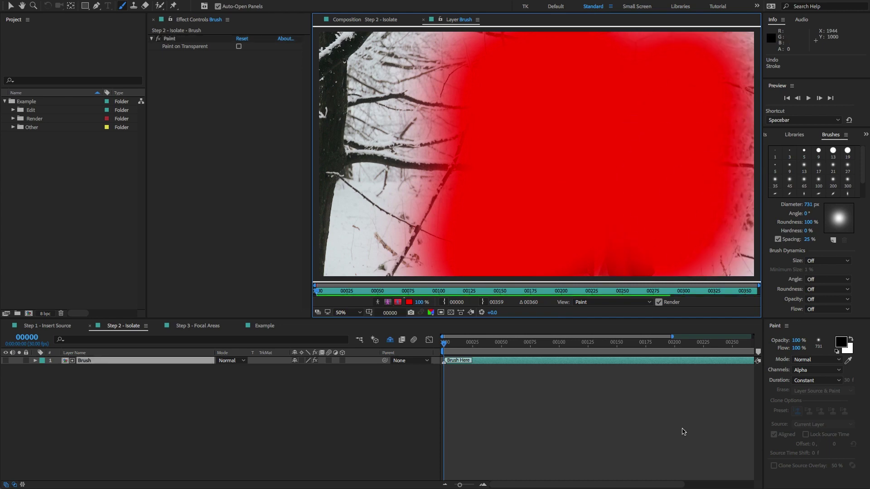
key(ctrl+z)
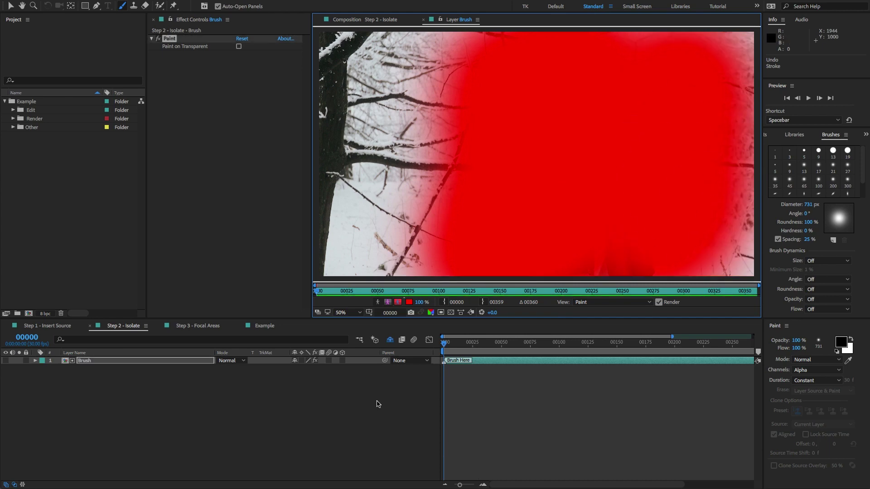
Paint over the entire woman with a brush of about 177 px, fill the gap at her face, and close the layer view
drag(622, 115, 561, 116)
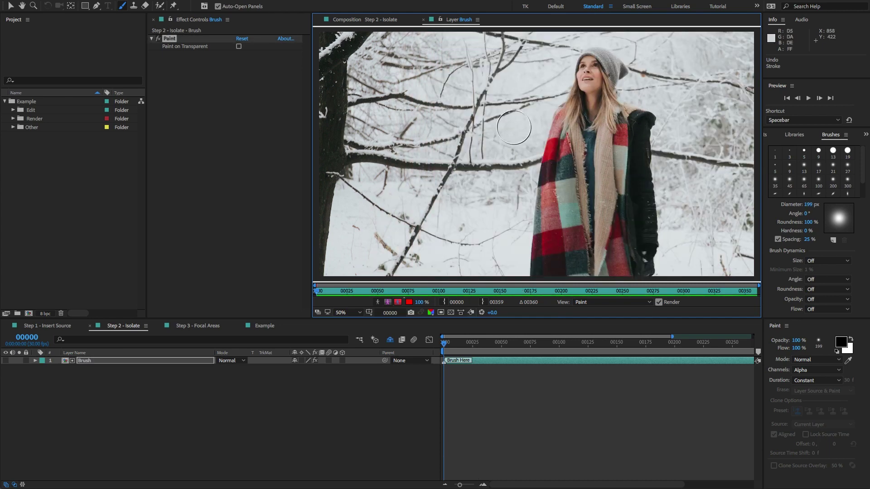
mouse_move(615, 73)
mouse_down()
mouse_move(584, 144)
mouse_move(589, 114)
mouse_move(577, 128)
mouse_move(548, 284)
mouse_move(606, 266)
mouse_move(641, 269)
mouse_move(631, 135)
mouse_move(607, 128)
mouse_move(593, 80)
mouse_move(601, 120)
mouse_move(591, 227)
mouse_move(593, 151)
mouse_move(584, 192)
mouse_move(604, 196)
mouse_move(616, 264)
mouse_move(601, 170)
mouse_move(581, 126)
mouse_move(562, 134)
mouse_move(557, 206)
mouse_move(594, 253)
mouse_up()
click(393, 353)
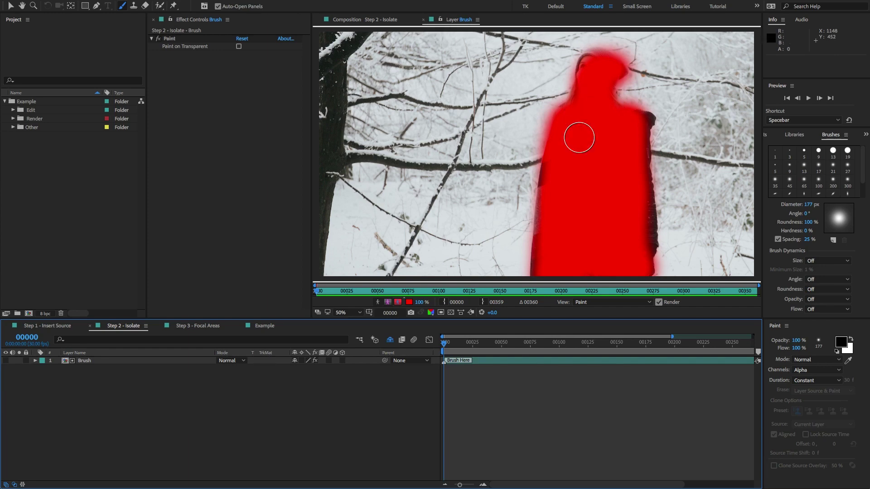
click(592, 69)
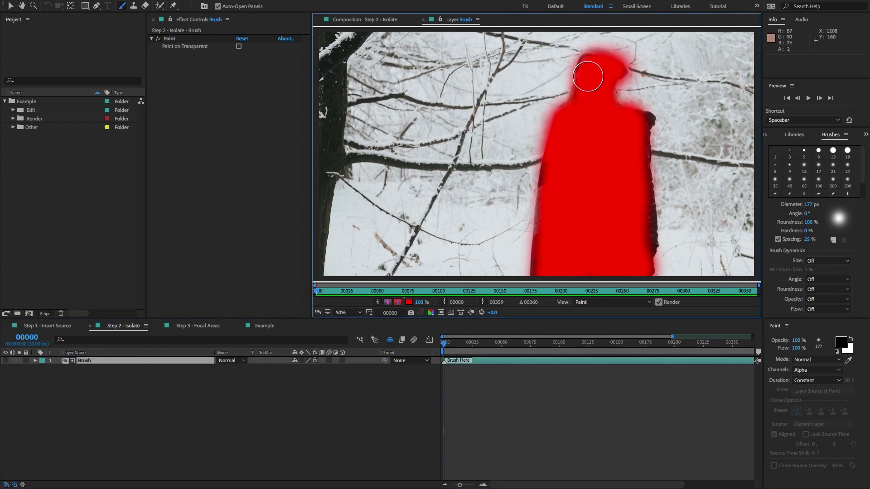
click(423, 19)
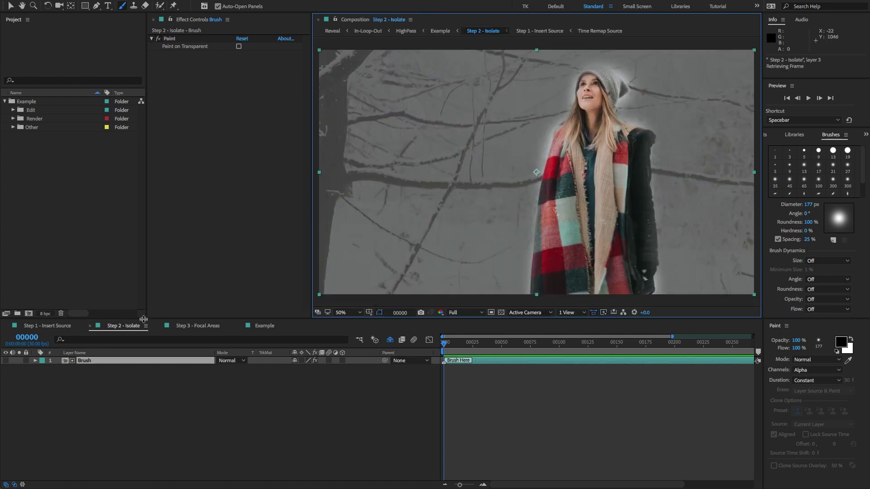
click(131, 327)
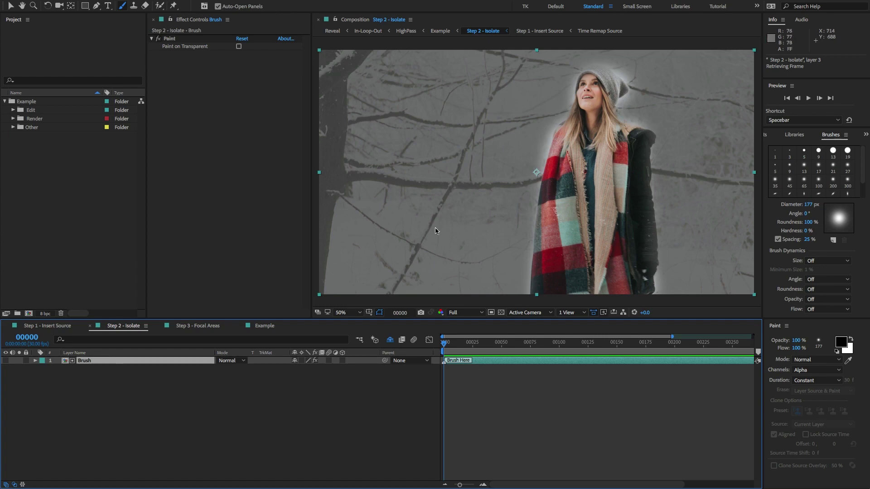
Switch to the Step 3 - Focal Areas composition, go to frame 0, and open its Brush layer in the layer view
click(202, 328)
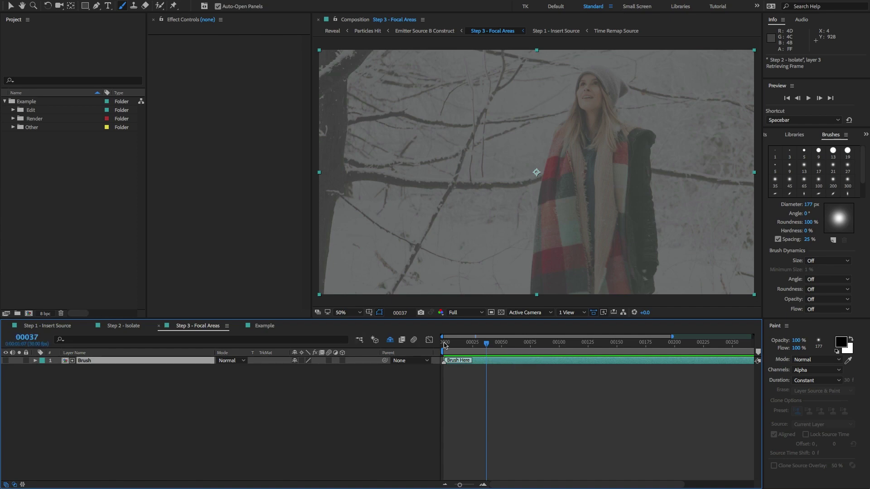
drag(486, 343, 422, 347)
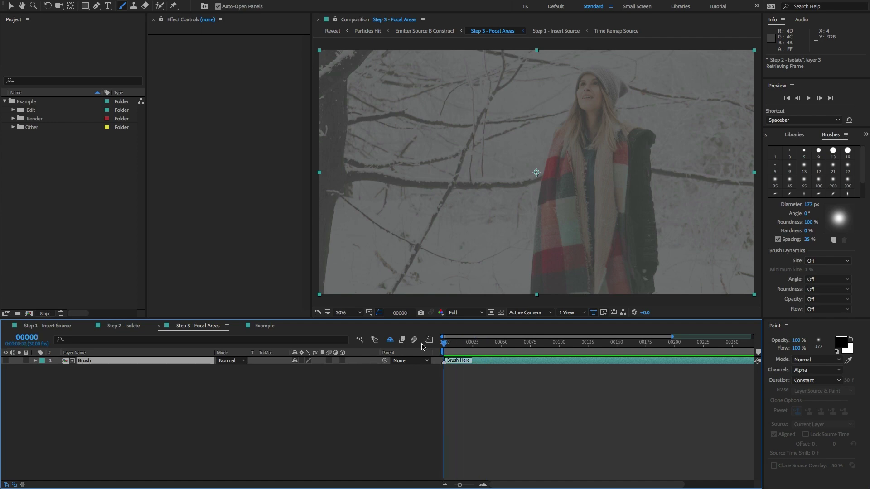
click(407, 404)
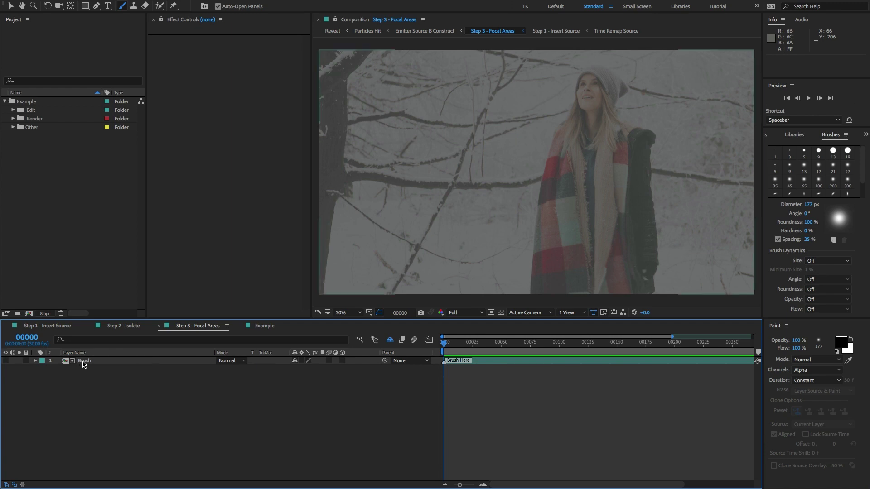
mouse_move(441, 345)
mouse_down()
mouse_move(484, 345)
mouse_move(444, 345)
mouse_up()
double_click(84, 361)
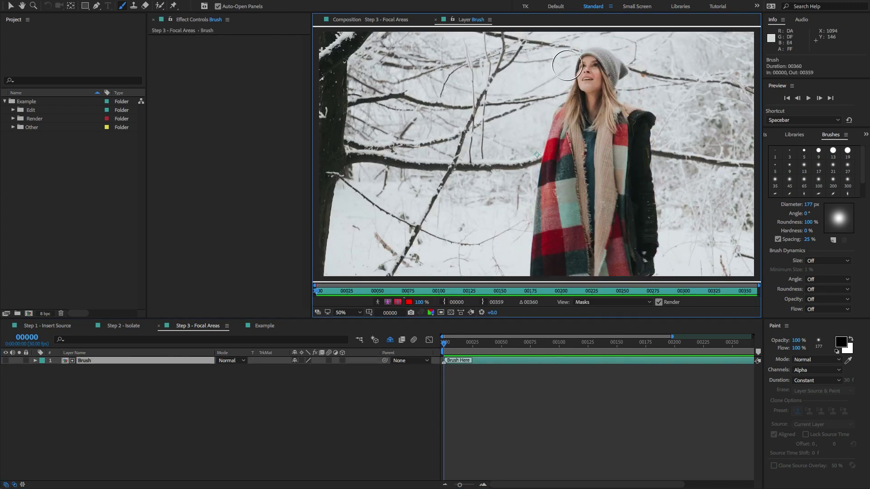
Paint over the woman's face and the lower middle of her scarf as focal areas, and close the layer view
click(572, 64)
mouse_move(574, 64)
mouse_down()
mouse_move(578, 85)
mouse_move(584, 62)
mouse_move(597, 80)
mouse_up()
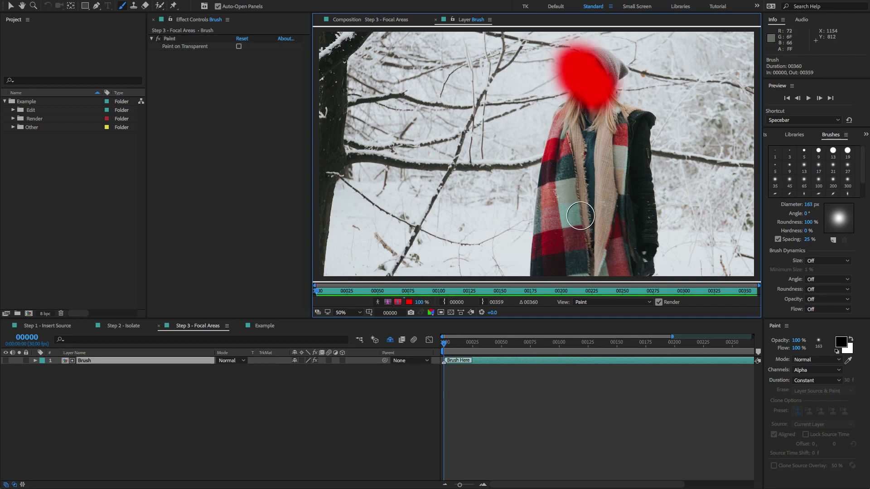
click(581, 178)
mouse_move(582, 179)
mouse_down()
mouse_move(589, 242)
mouse_move(584, 179)
mouse_up()
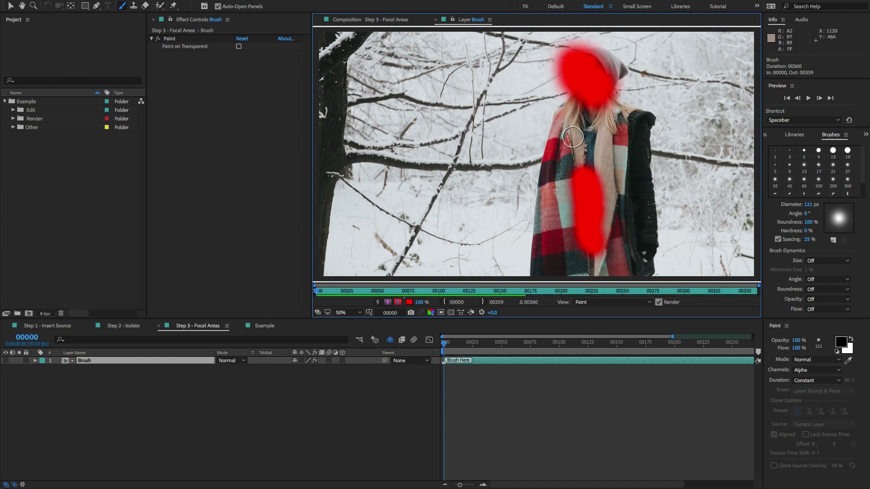
click(304, 376)
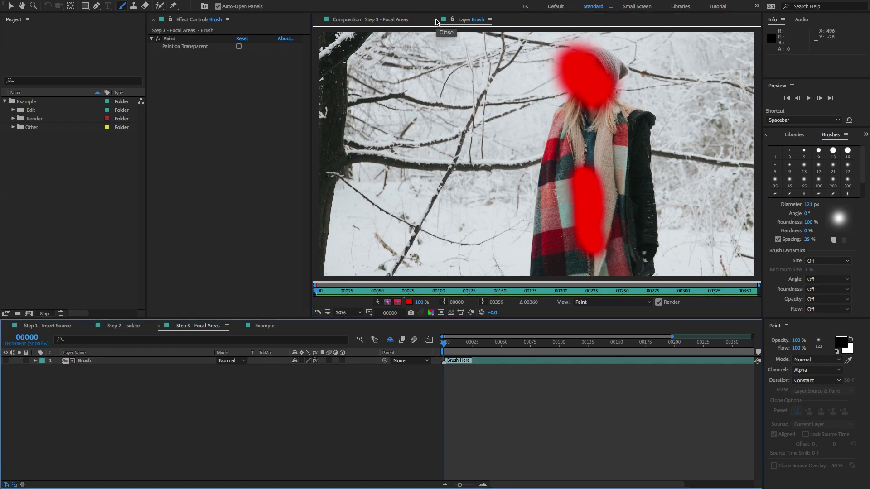
click(436, 20)
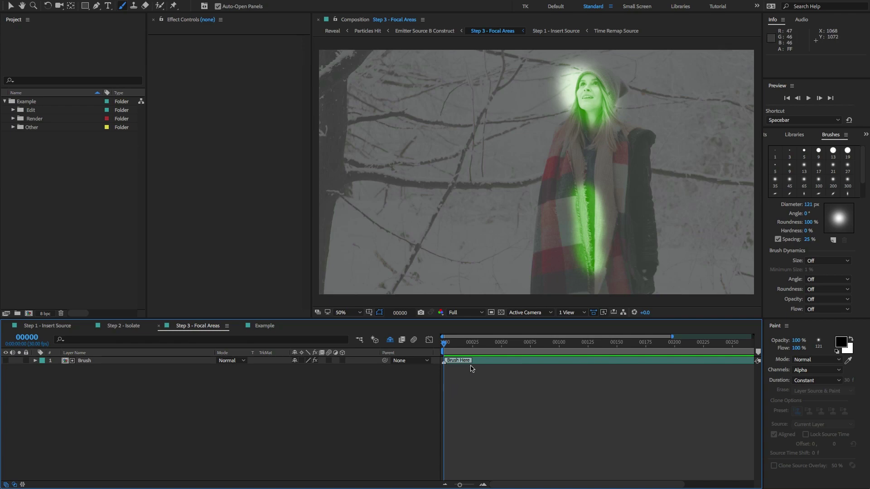
Review the Step 2 - Isolate, Step 3 - Focal Areas and Step 1 - Insert Source compositions
click(119, 327)
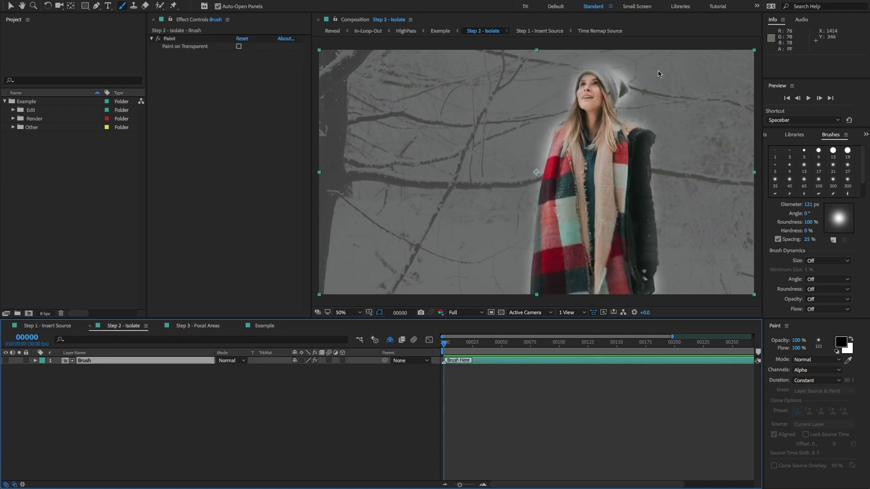
click(197, 327)
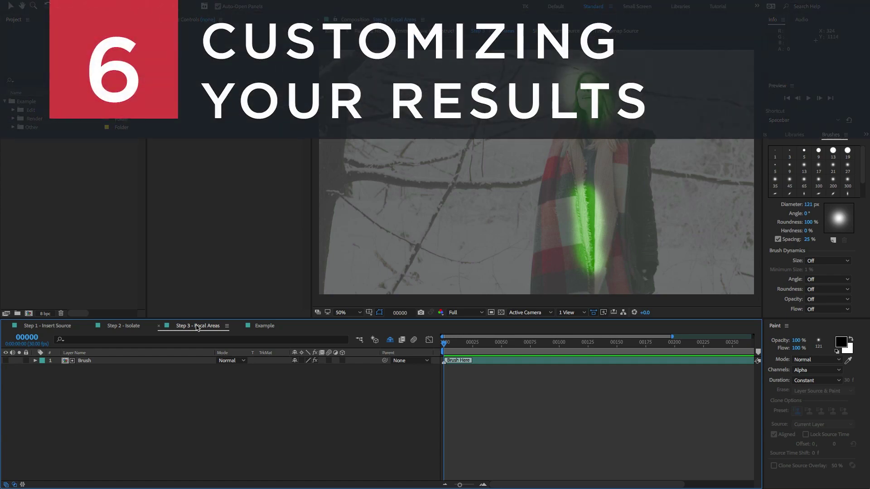
click(42, 327)
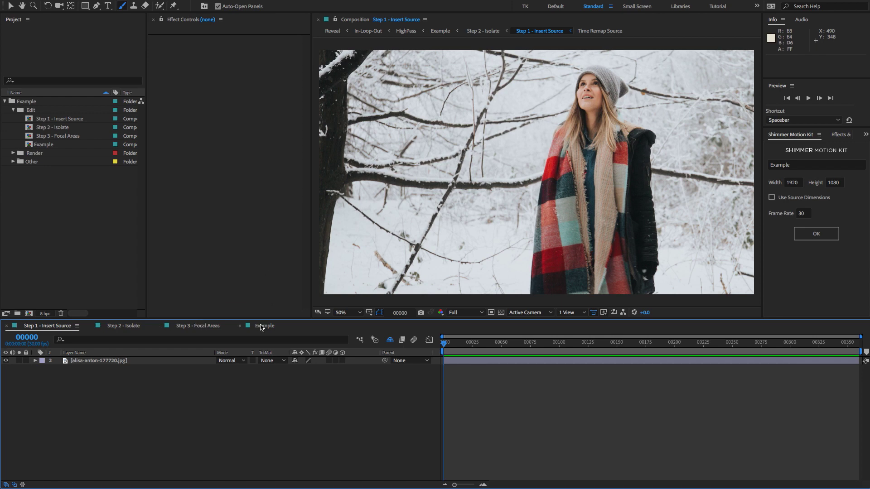
Open the Example composition and move the playhead to frame 120 at the Edit Here marker
click(261, 328)
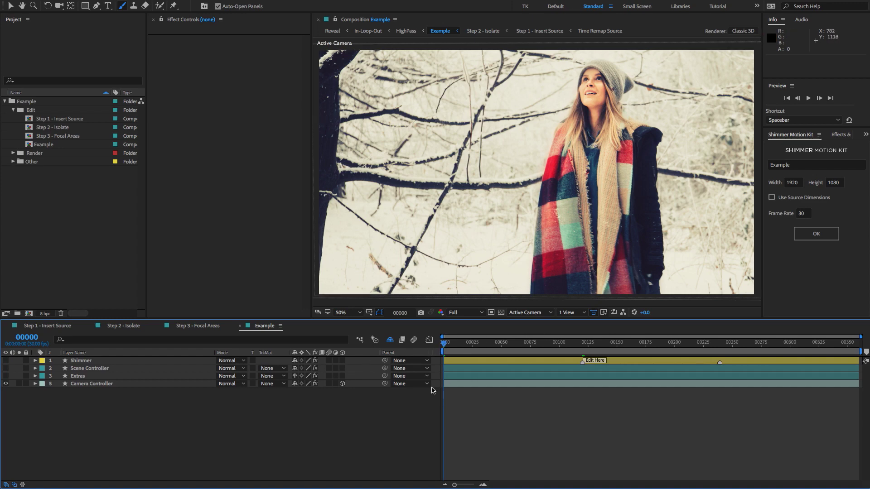
click(583, 344)
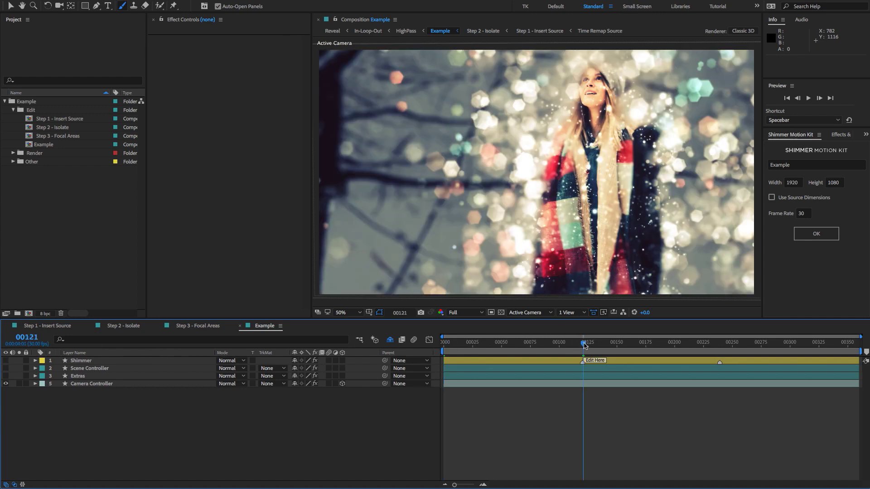
drag(584, 345, 583, 345)
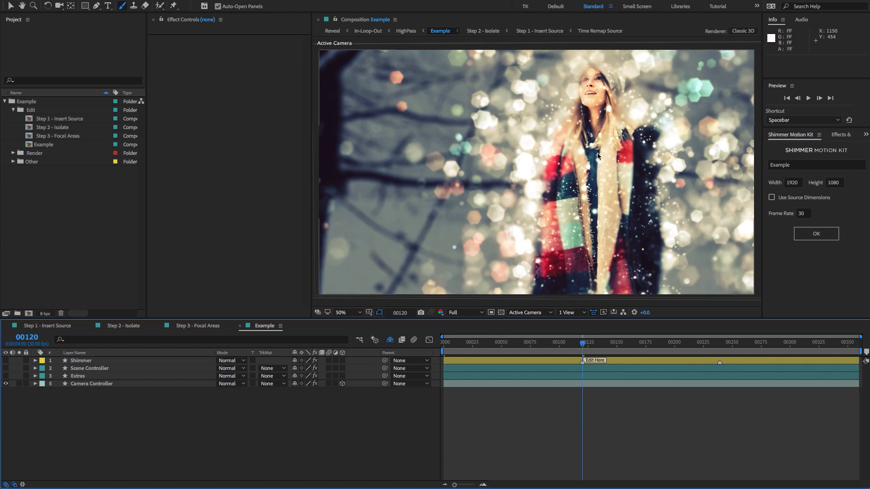
Select the Shimmer layer, expand all its effect controls to show their values, and deselect the effects
click(567, 129)
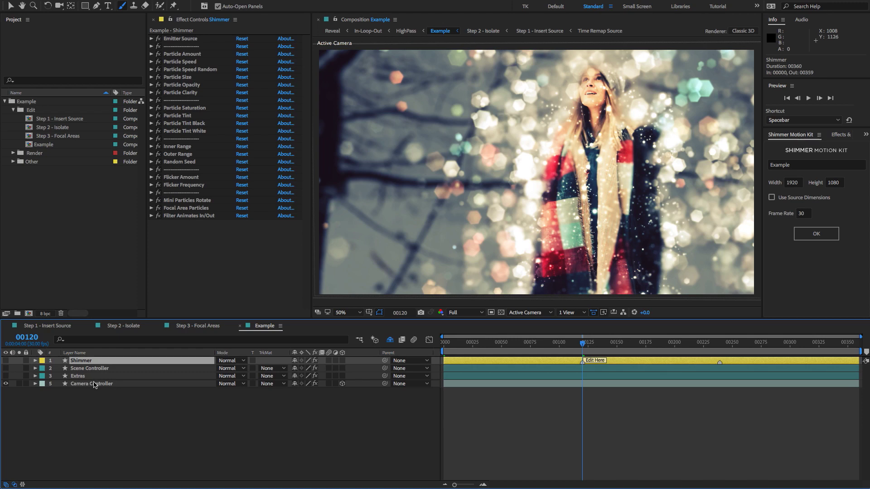
click(117, 404)
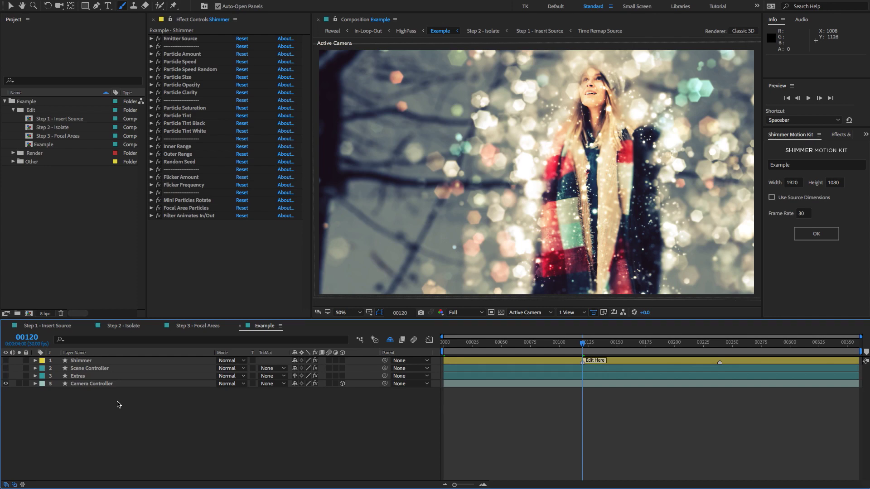
click(90, 363)
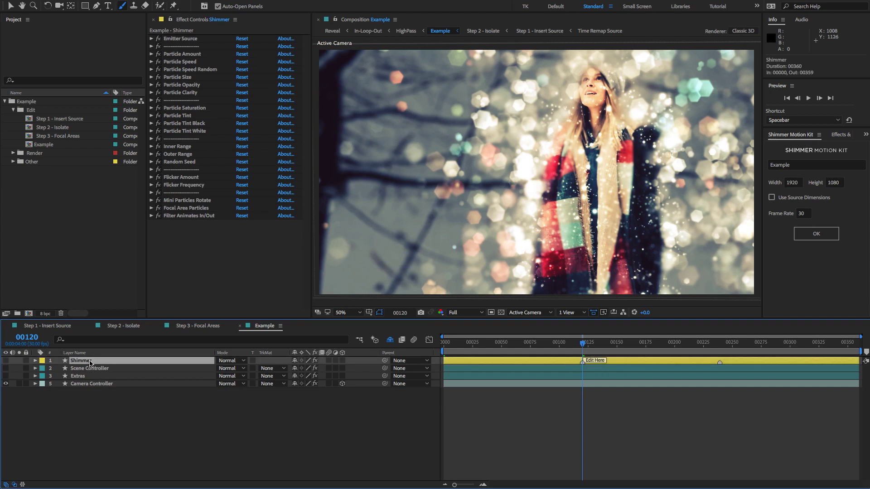
click(188, 213)
key(ctrl+a)
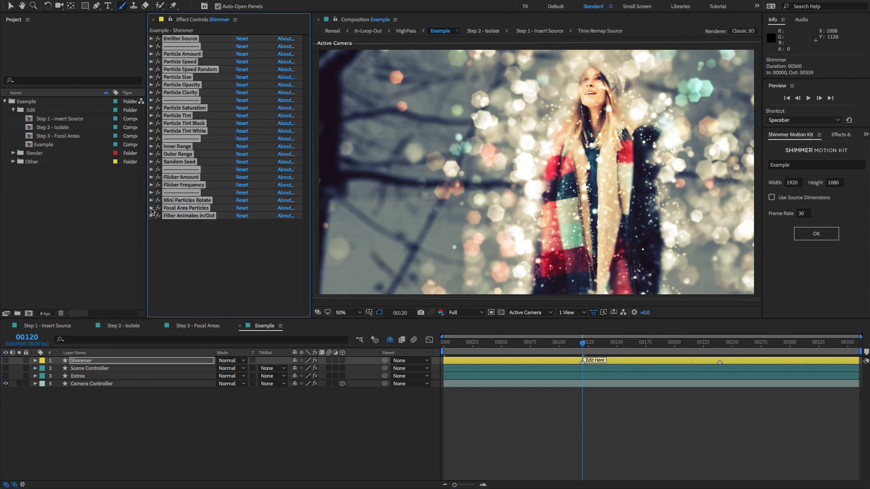
ctrl+click(152, 185)
scroll(249, 144, down, 1)
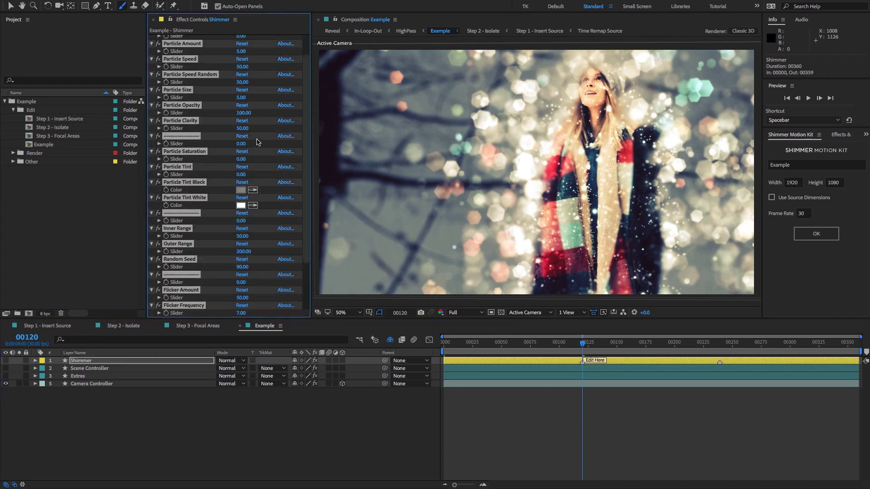
click(212, 131)
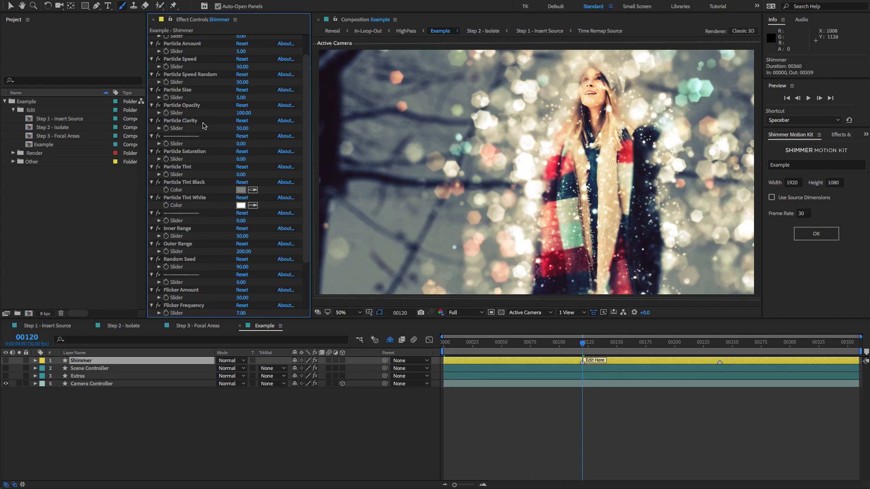
Collapse all the effect controls of the Shimmer layer at once and deselect the effects
click(187, 120)
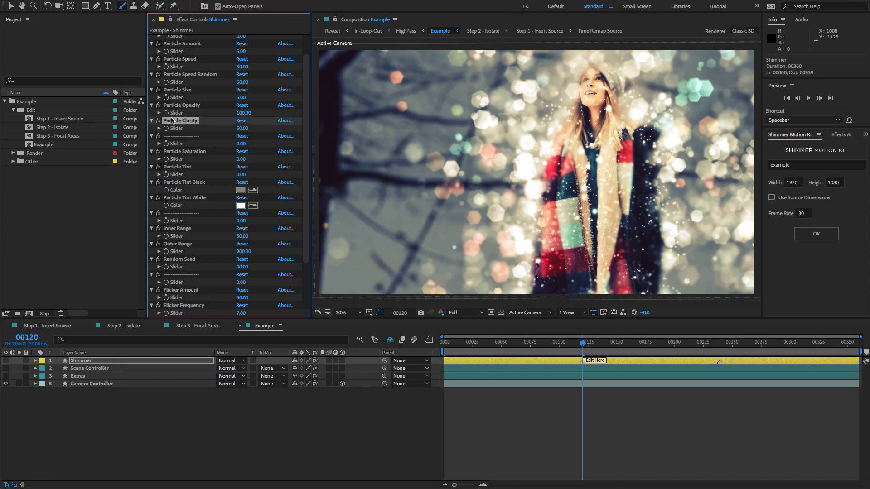
key(ctrl+a)
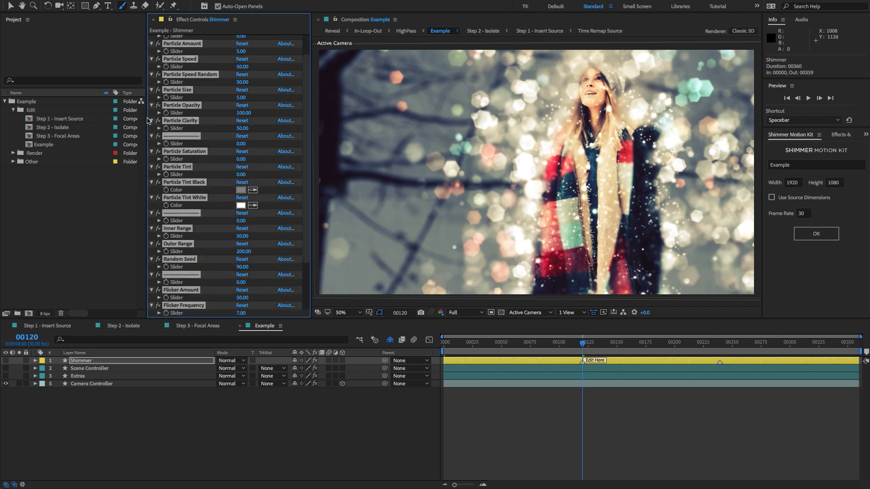
click(152, 121)
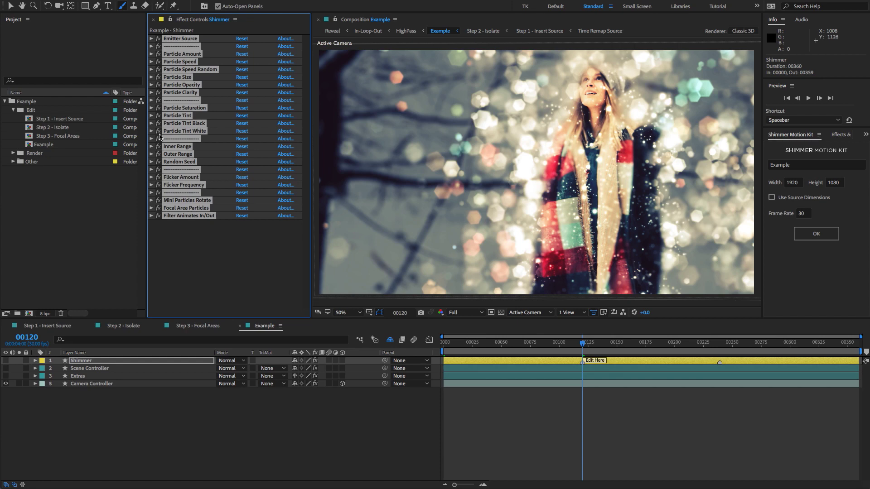
click(218, 263)
With layer controls shown, select the Emitter Source effect and move its point onto the centre of the woman's chest
click(188, 40)
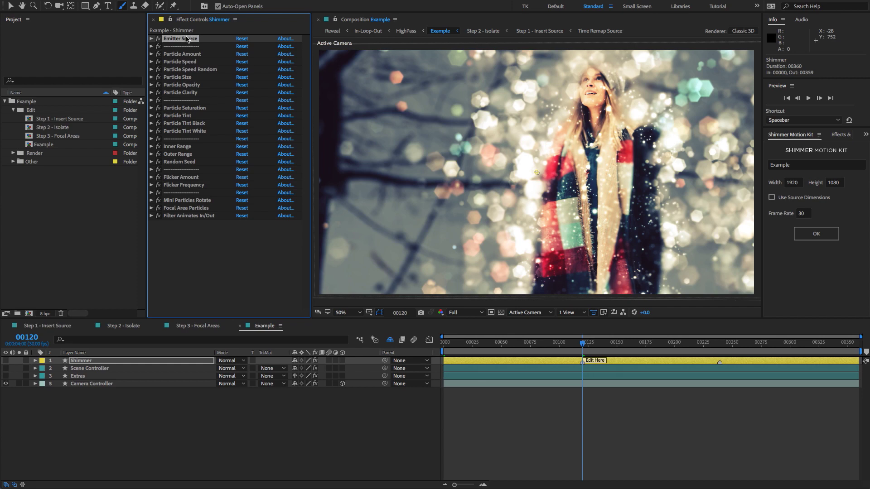
click(291, 236)
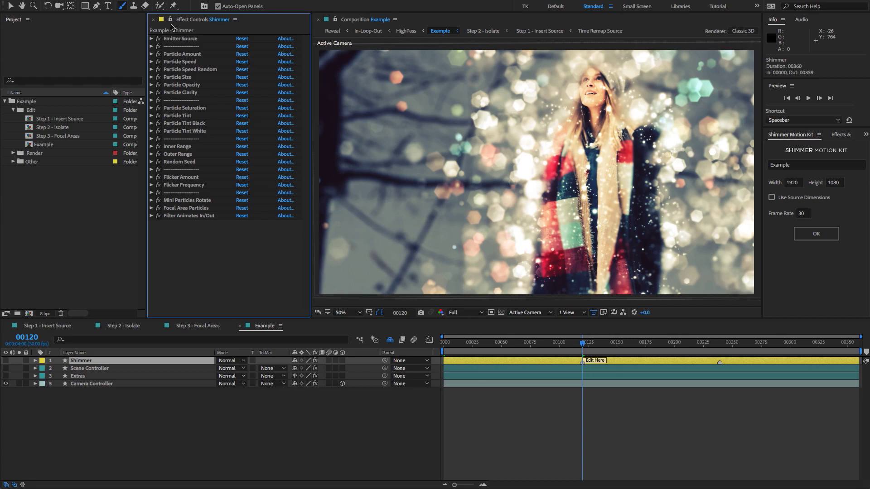
click(131, 0)
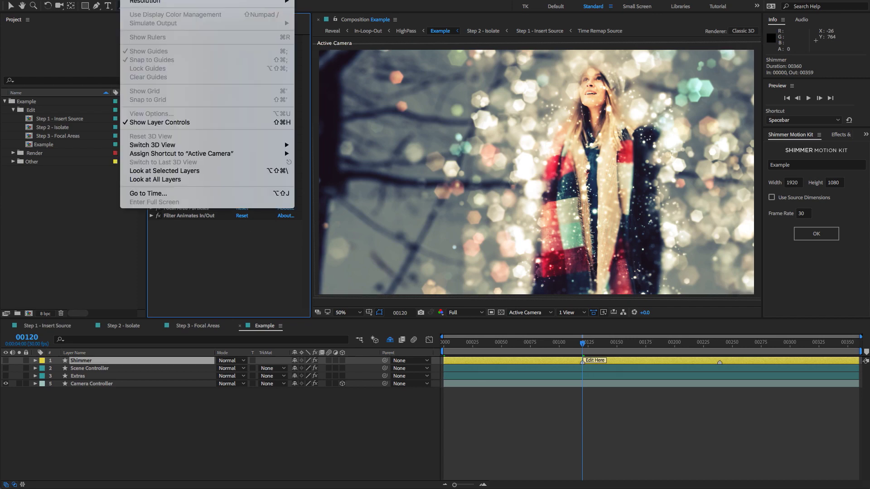
click(145, 124)
click(182, 40)
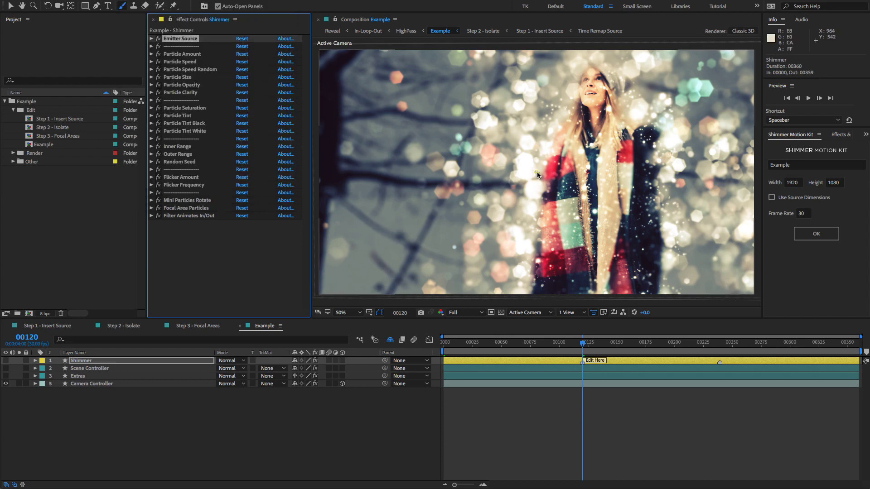
drag(537, 172, 594, 177)
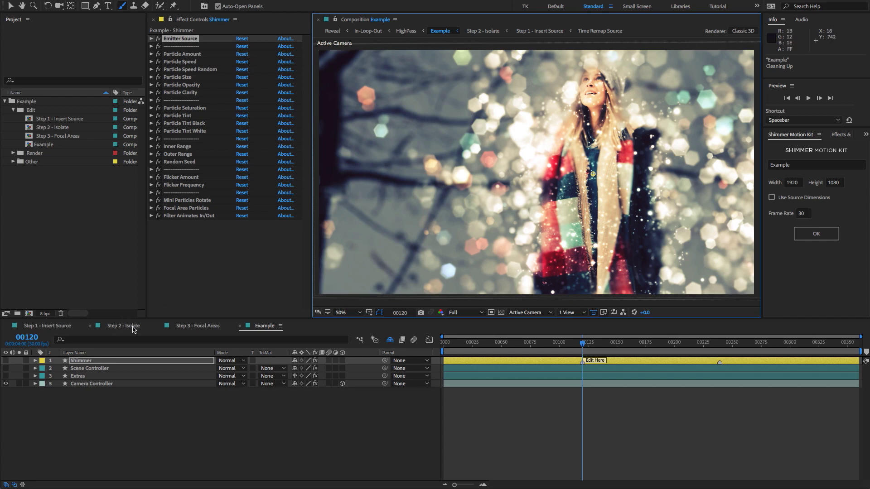
Review the Shimmer controls from Particle Amount to Particle Clarity, plus Particle Saturation, Particle Tint, Inner Range and Outer Range
click(181, 54)
shift+click(183, 93)
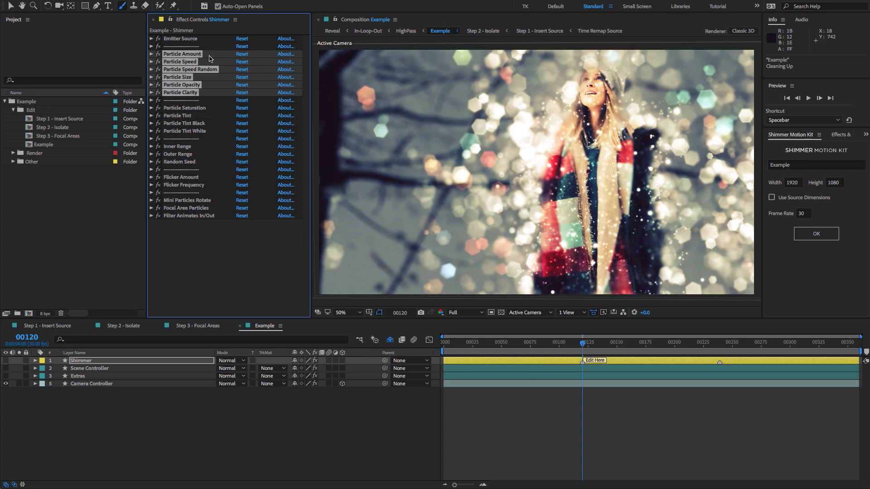
click(188, 109)
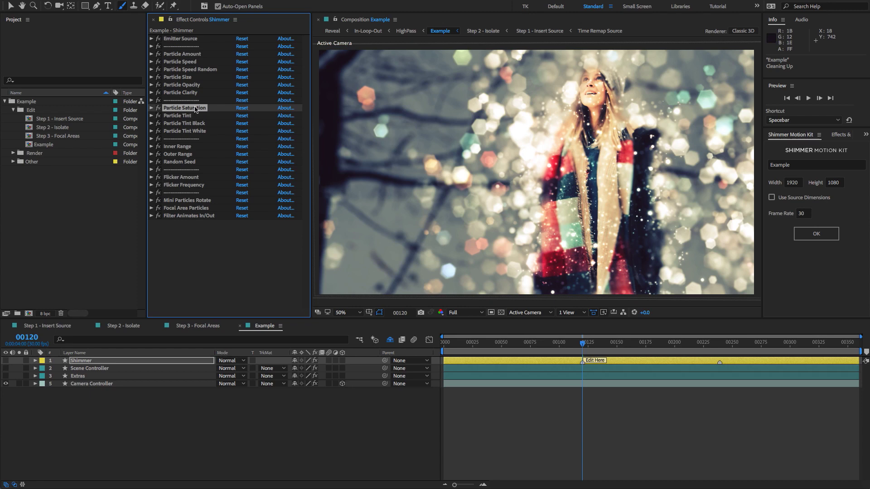
click(189, 116)
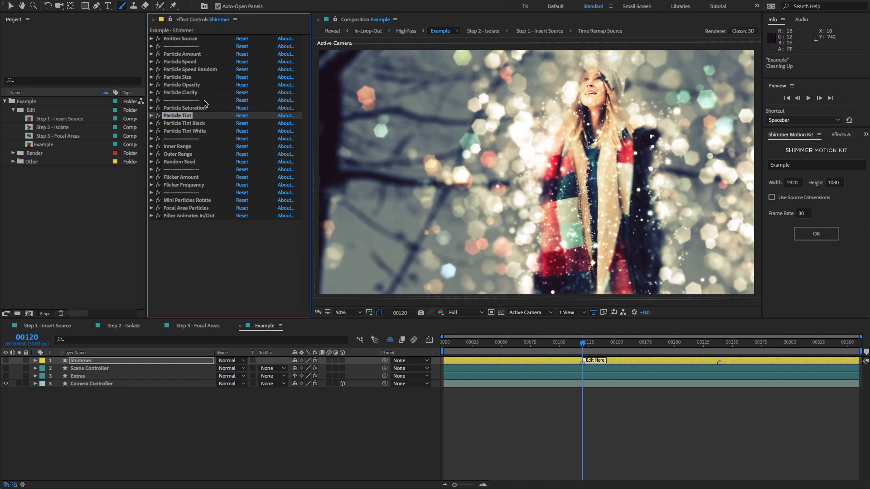
click(178, 147)
click(179, 155)
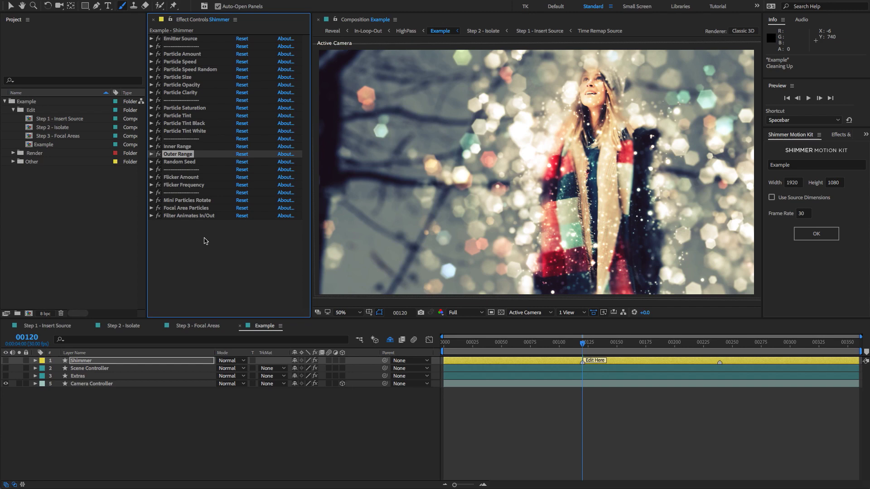
Review the Shimmer layer's Random Seed, Flicker Amount and Flicker Frequency controls, expanding and collapsing the flicker sliders
click(194, 163)
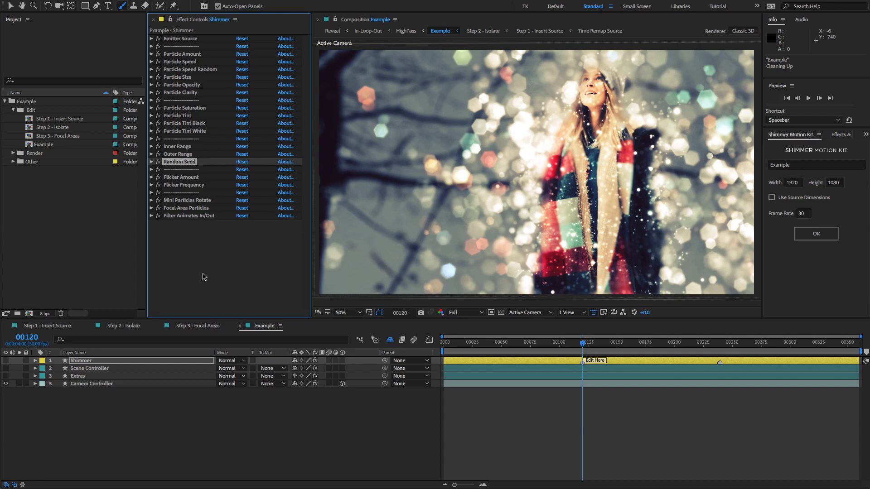
click(208, 290)
click(209, 179)
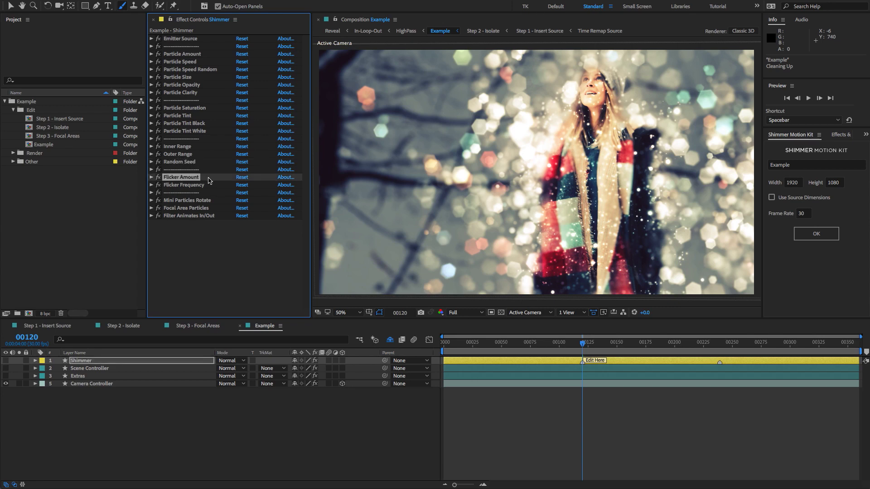
double_click(208, 178)
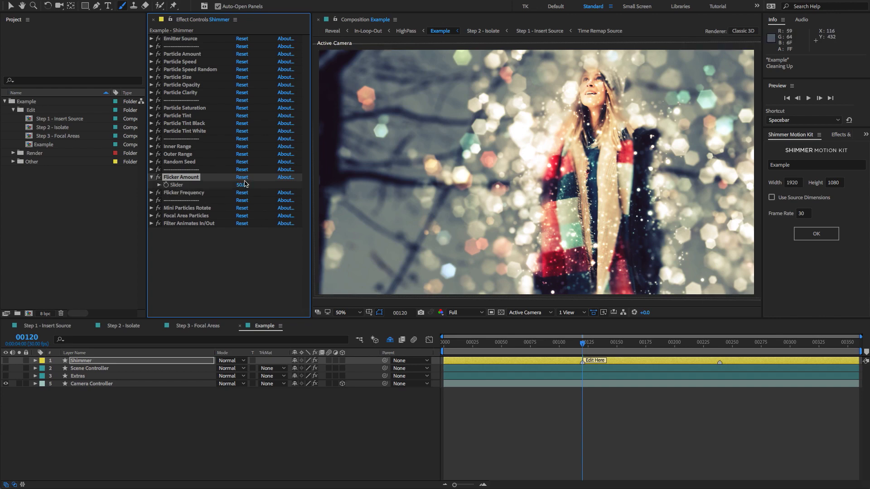
click(151, 193)
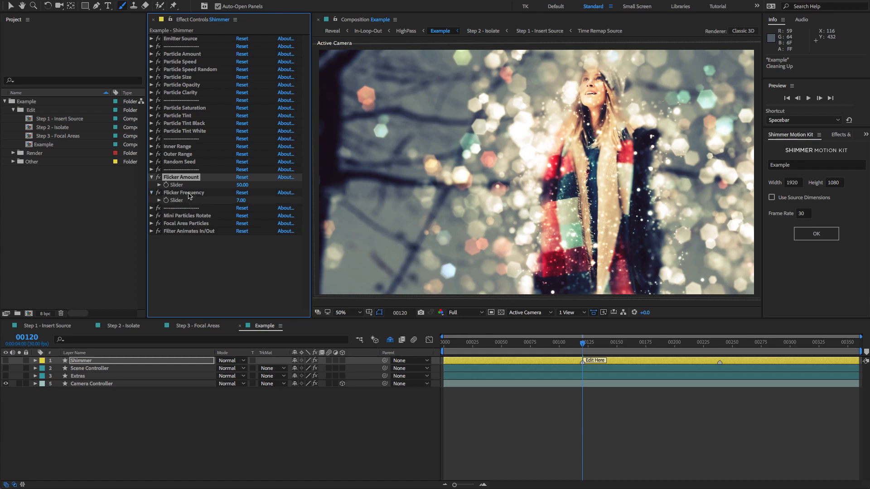
click(202, 193)
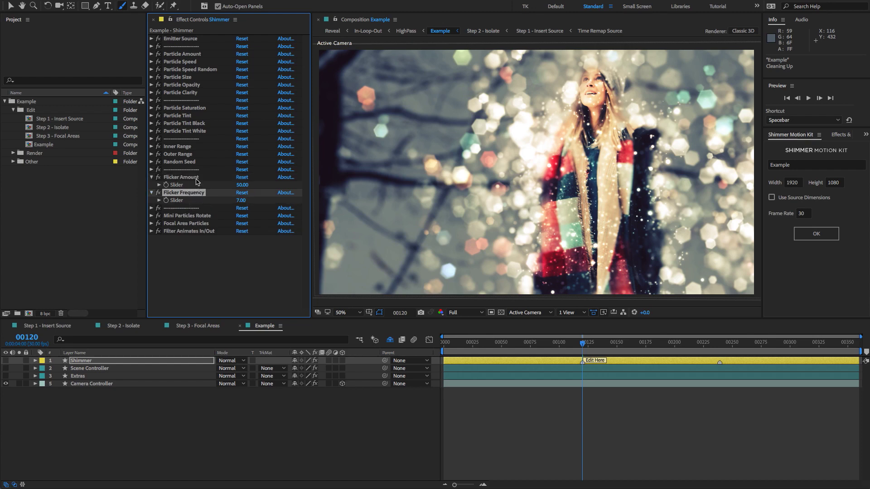
click(197, 179)
click(152, 178)
click(152, 184)
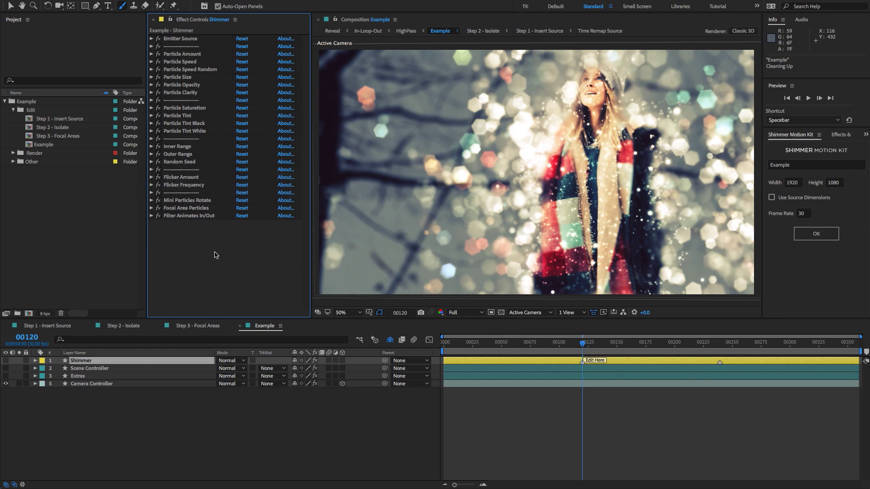
Examine the mini particles around the woman up close with the Mini Particles Rotate control selected
click(187, 200)
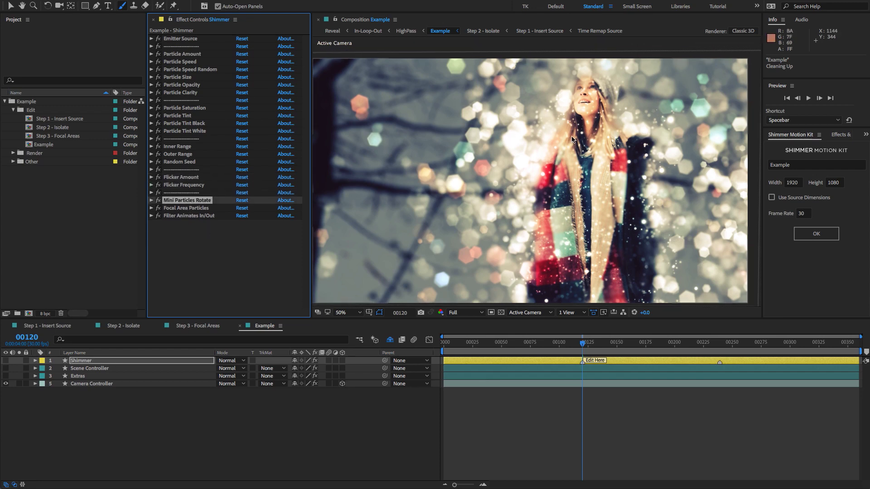
scroll(572, 139, up, 3)
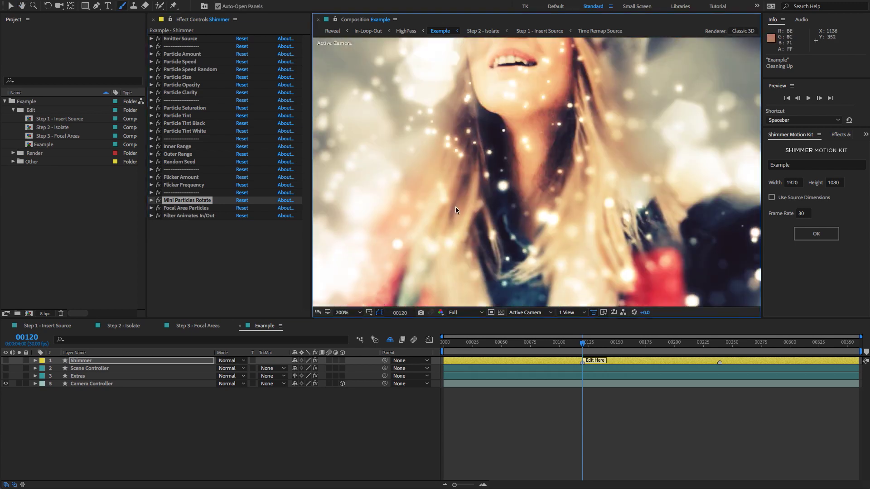
key(comma)
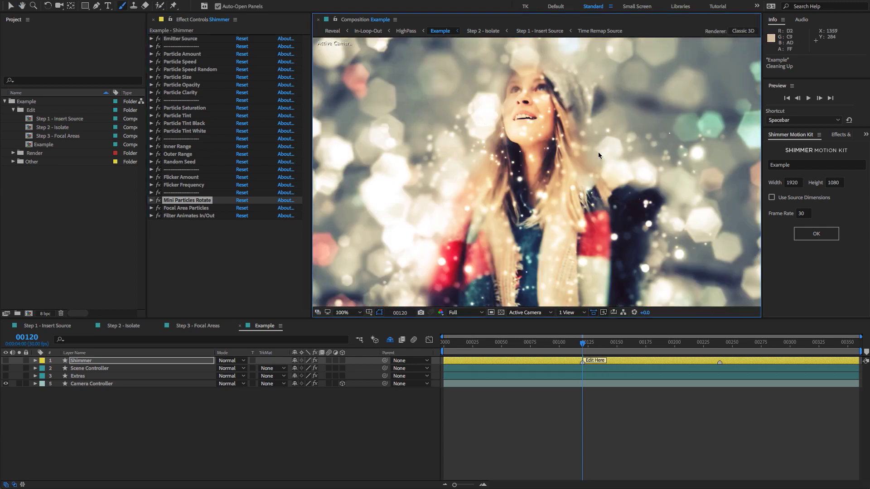
key(comma)
key(h)
drag(547, 182, 566, 169)
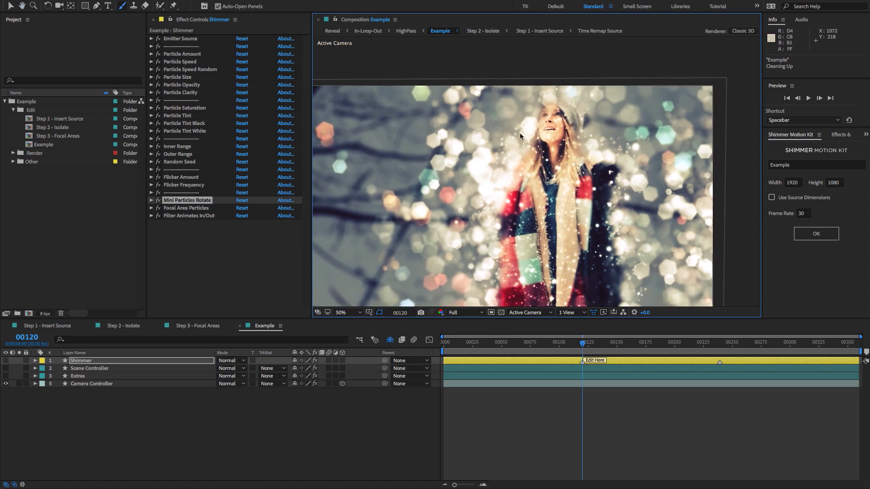
click(185, 202)
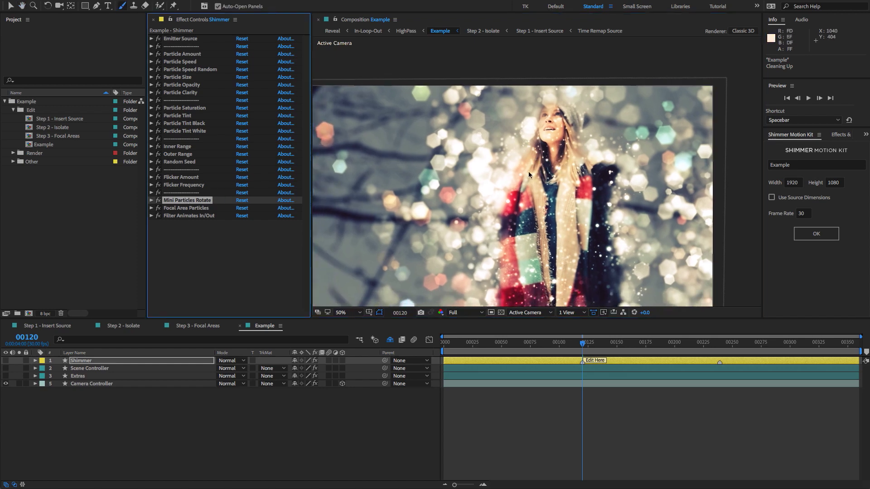
click(250, 284)
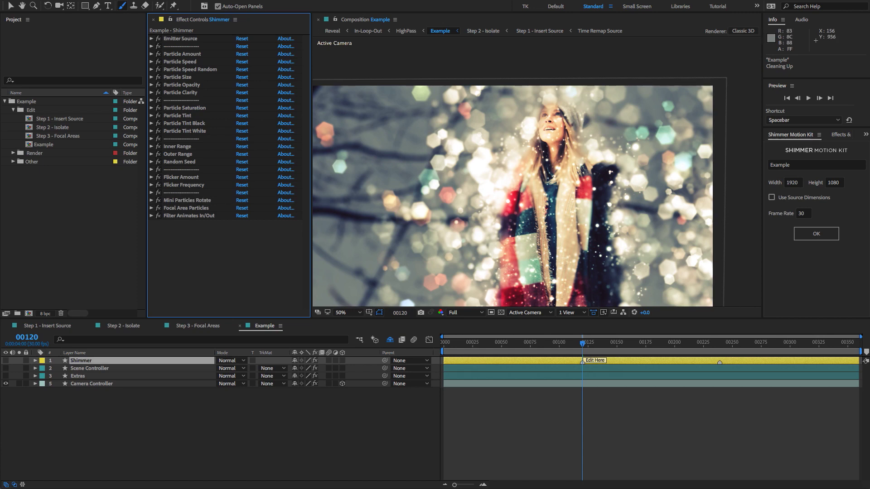
Play the shimmer-demo-v0-3.mp4 video for reference, close it and return to the Shimmer effect controls
click(700, 488)
click(419, 324)
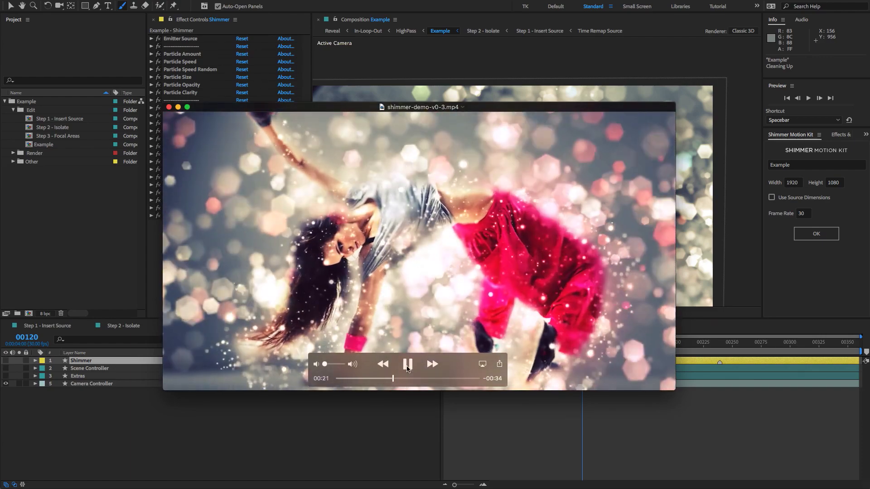
key(super+w)
click(222, 268)
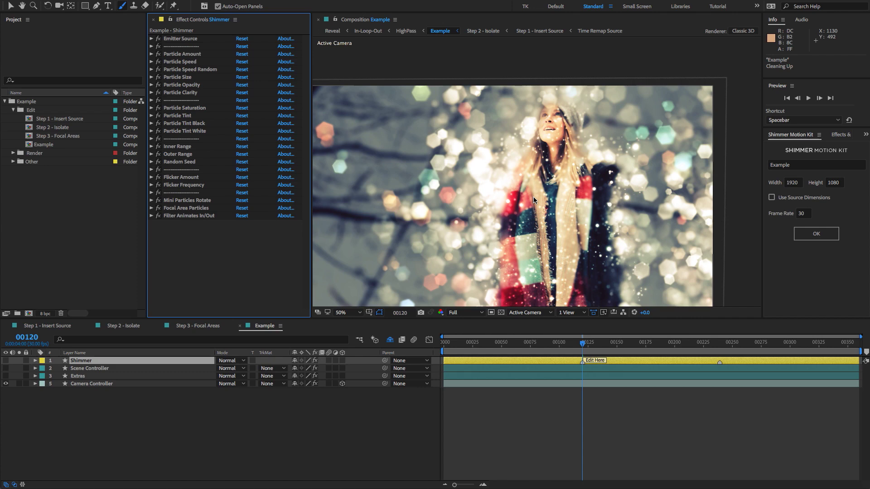
Turn off Focal Area Particles on the Shimmer layer while viewing the woman's face up close
click(151, 209)
click(151, 208)
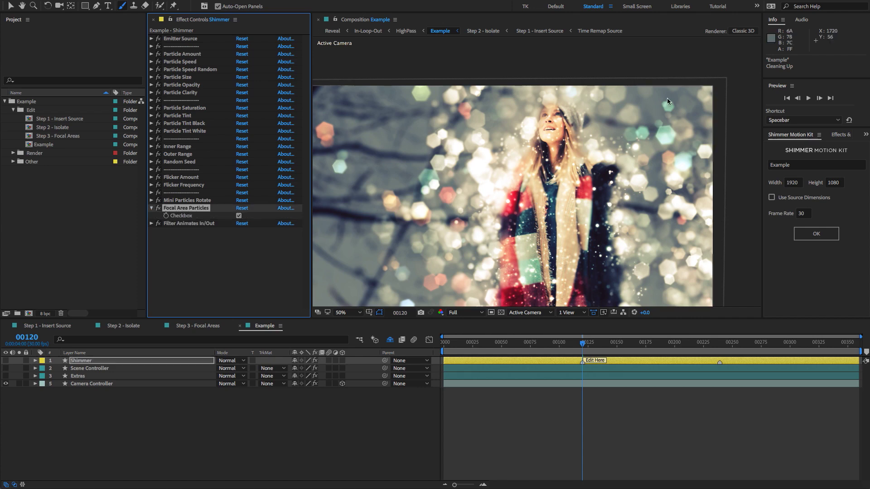
scroll(608, 115, up, 4)
key(h)
drag(564, 219, 550, 269)
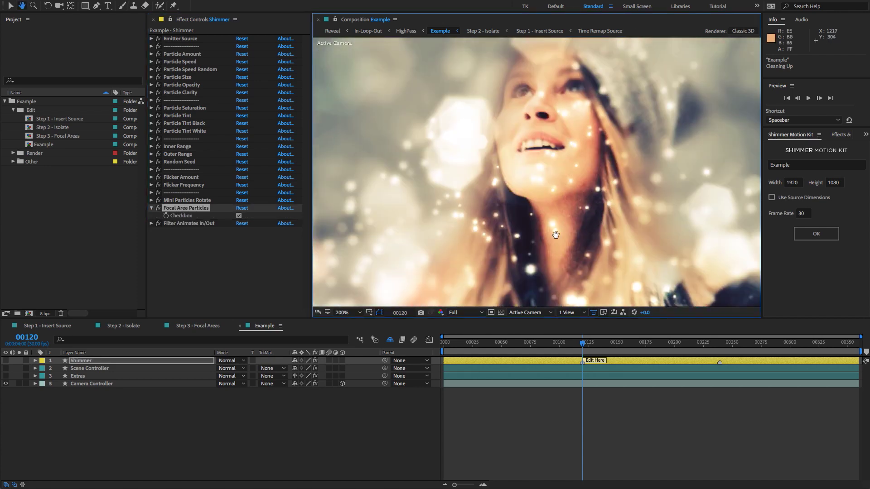
key(ctrl+b)
click(239, 216)
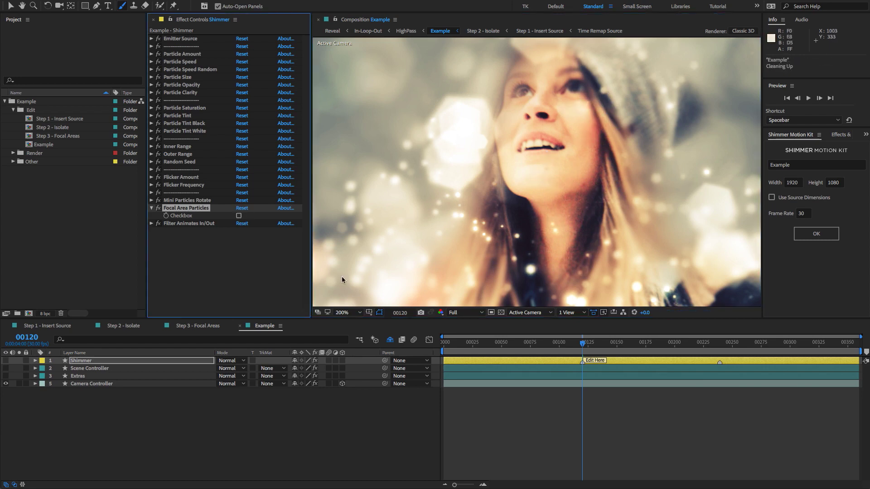
Check the brushed areas in the Step 3 - Focal Areas composition, return to Example and re-enable Focal Area Particles
click(197, 326)
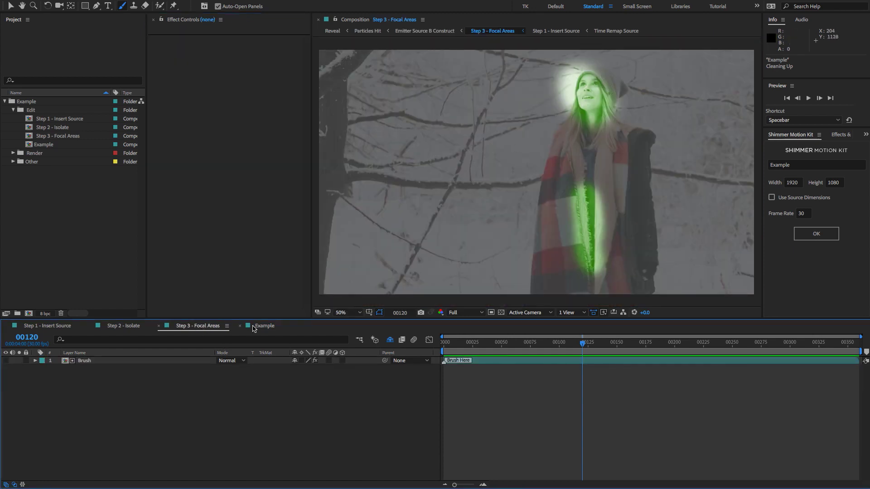
click(264, 326)
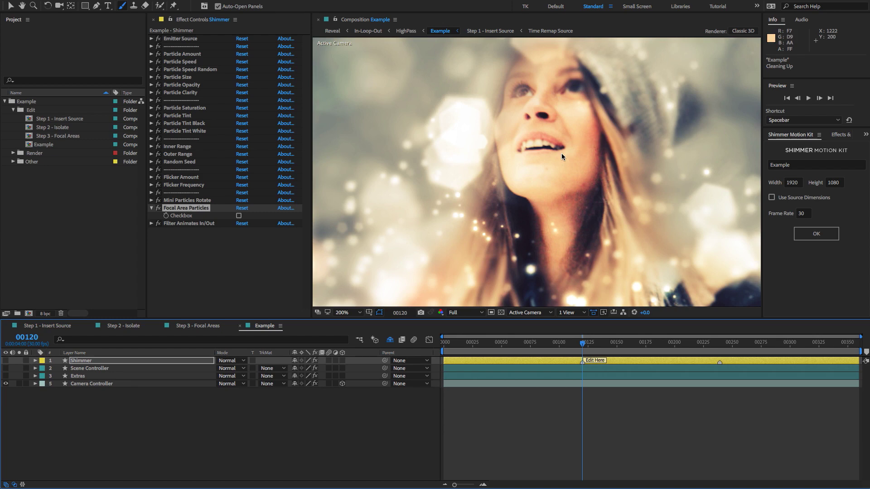
scroll(562, 153, down, 4)
drag(559, 222, 563, 197)
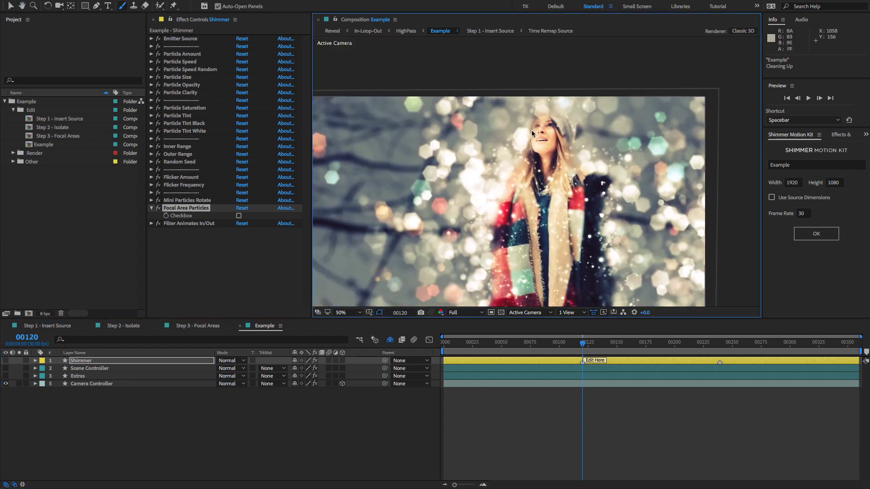
click(238, 216)
Expand the Filter Animates In/Out control and inspect the Example composition at frame 239 and at the first frame
click(152, 224)
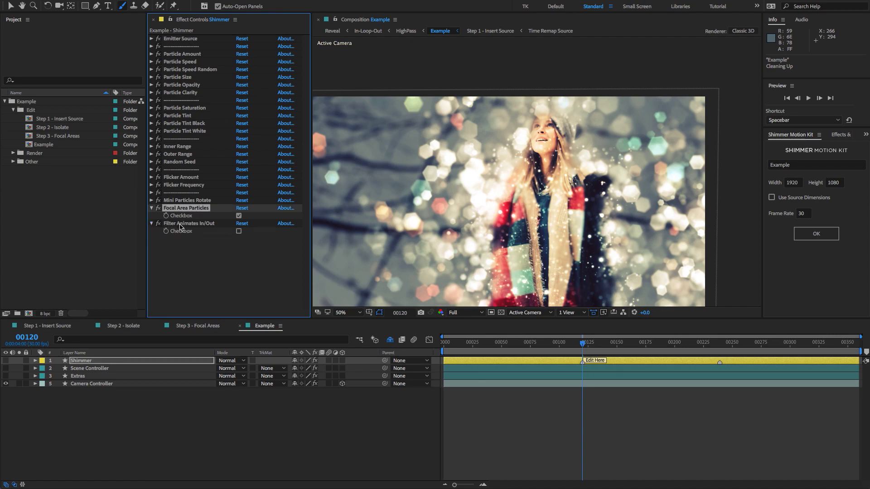
click(186, 224)
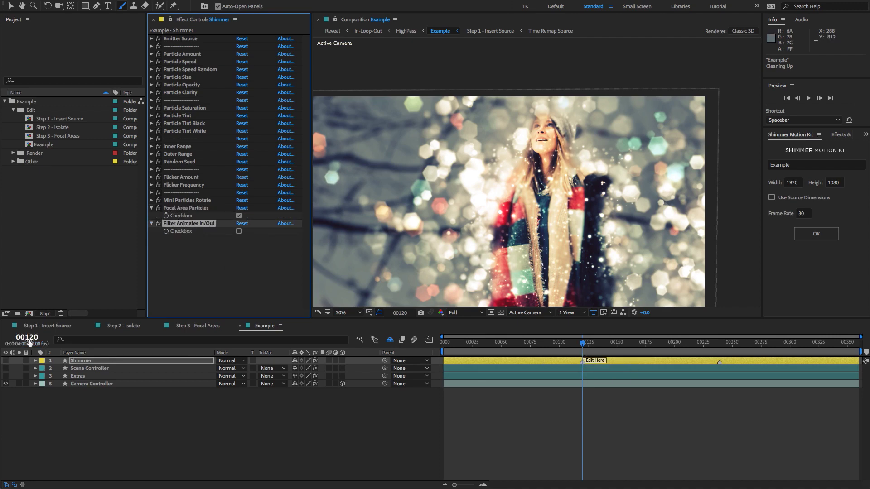
click(722, 352)
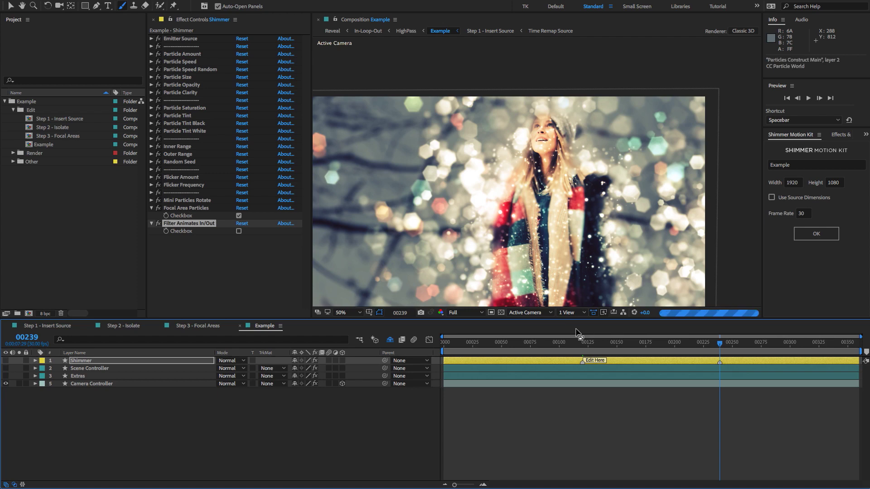
drag(584, 347, 443, 352)
click(384, 413)
click(249, 269)
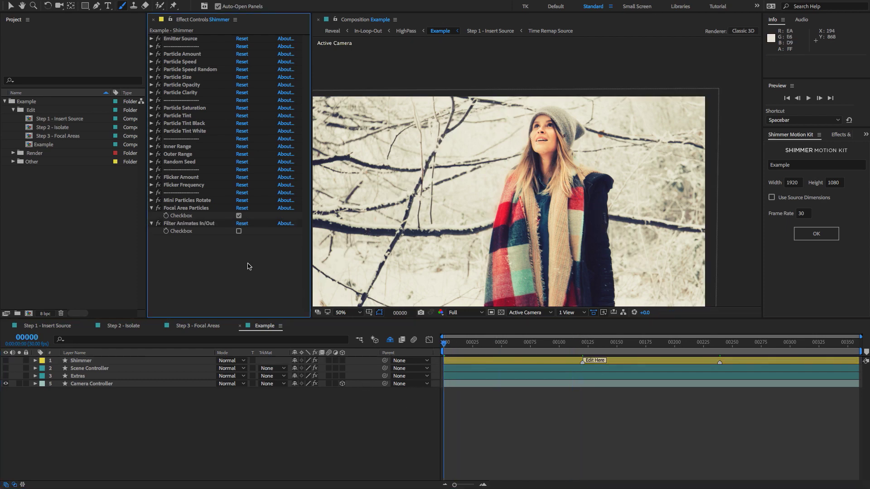
click(216, 225)
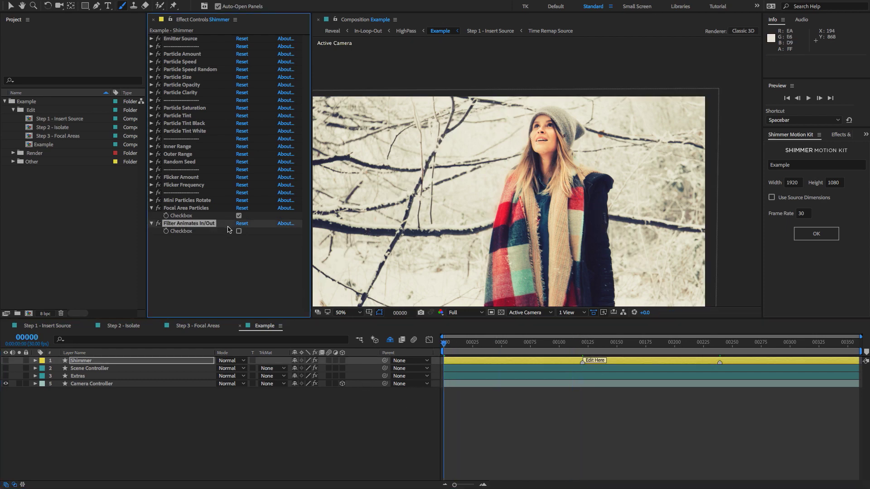
Show the Scene Controller layer's effects at frame 120 and review Brush Softness, Foreground Blur and Background Blur
click(93, 368)
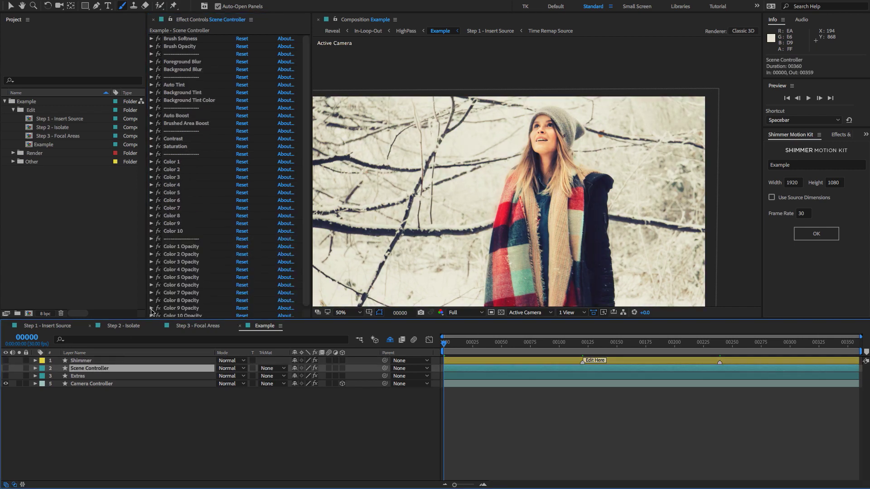
click(583, 351)
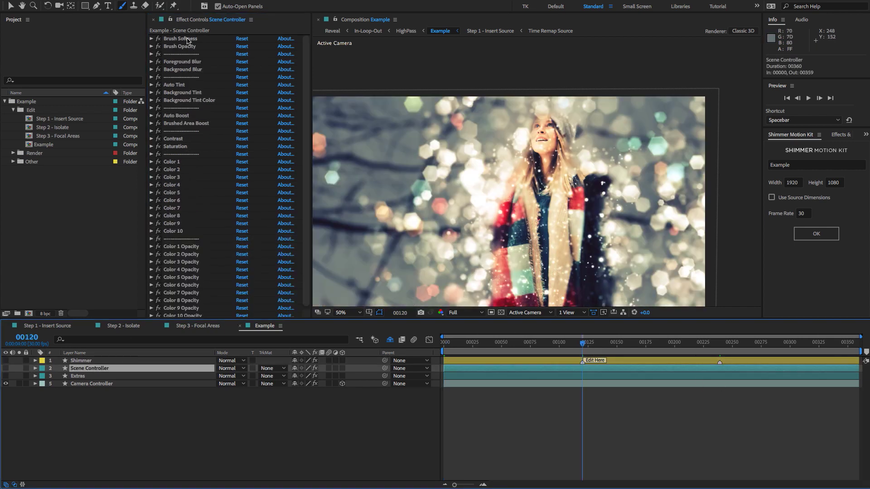
click(186, 40)
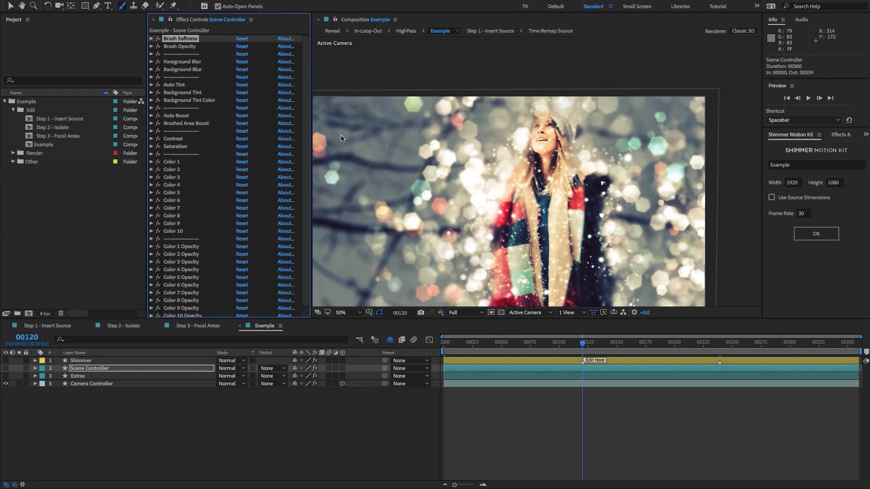
click(184, 62)
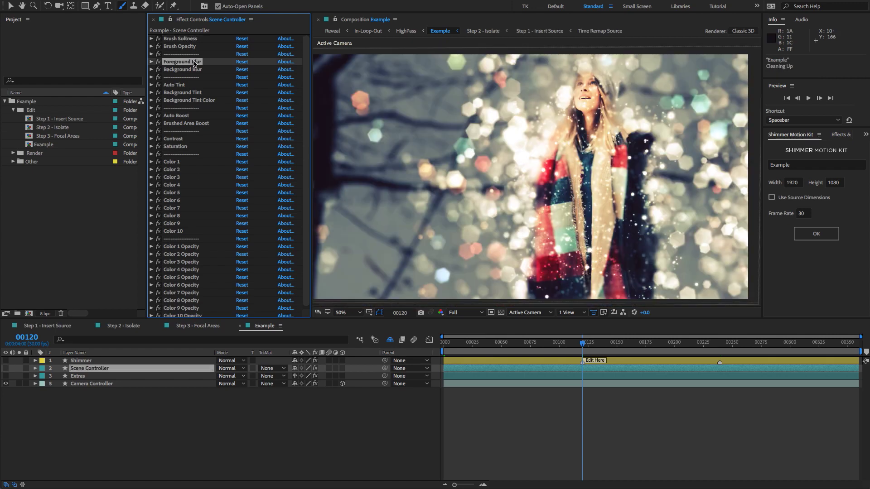
shift+click(192, 70)
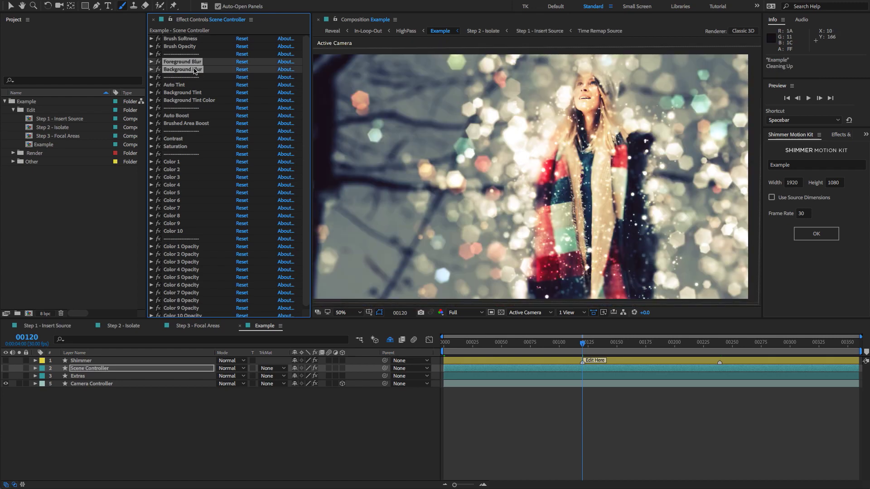
Set the Scene Controller's Foreground Blur slider to 10
click(177, 63)
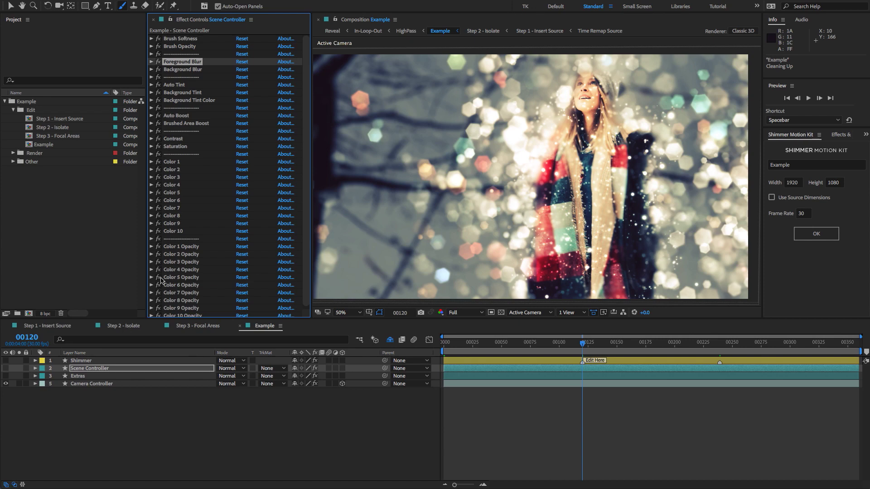
click(151, 62)
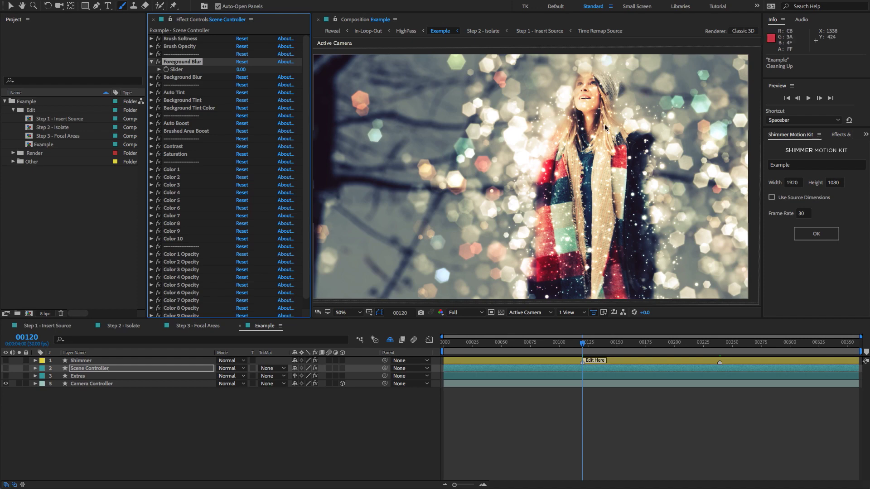
click(239, 70)
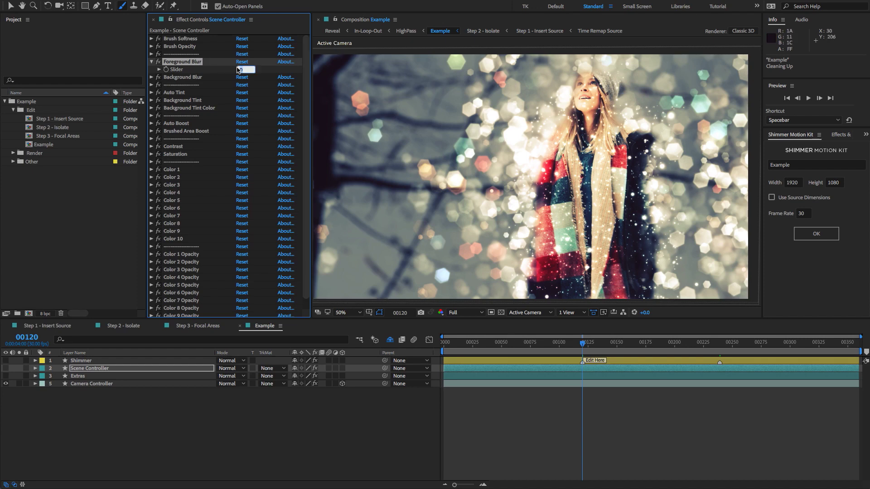
text(10)
key(Return)
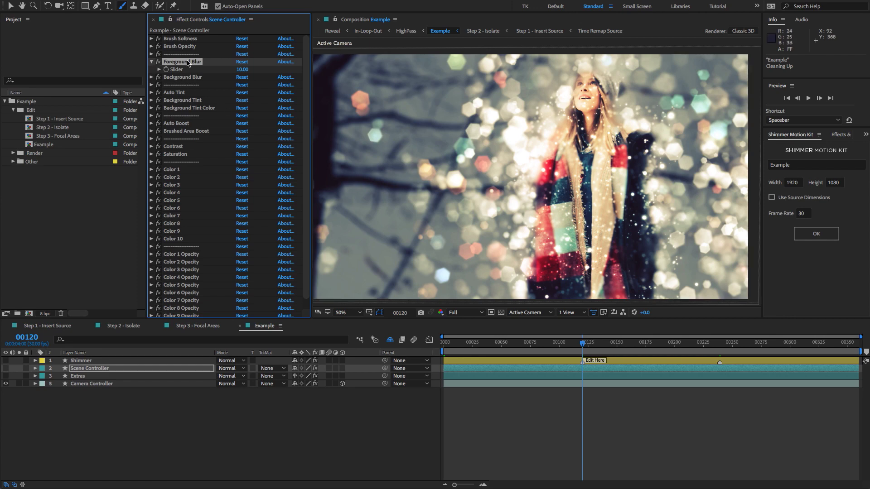
Check the Step 3 - Focal Areas composition, return to Example and review the Scene Controller's Foreground Blur and Background Blur sliders
click(198, 327)
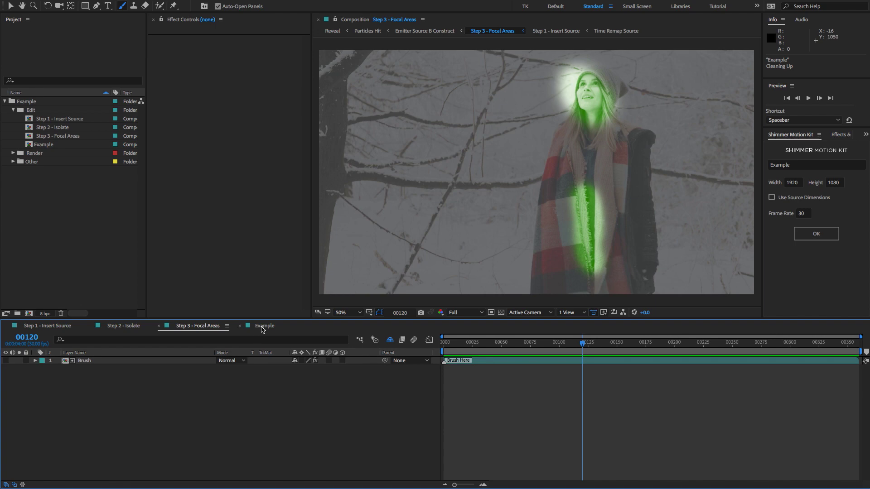
click(262, 326)
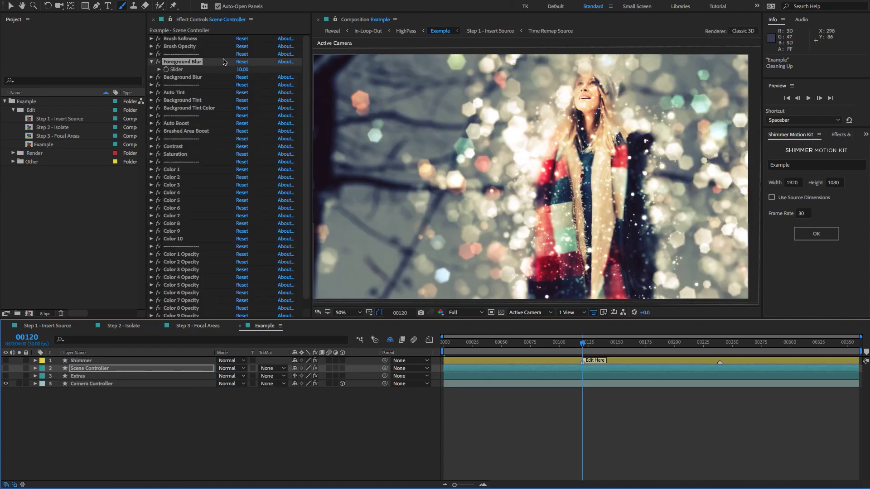
click(210, 65)
click(172, 80)
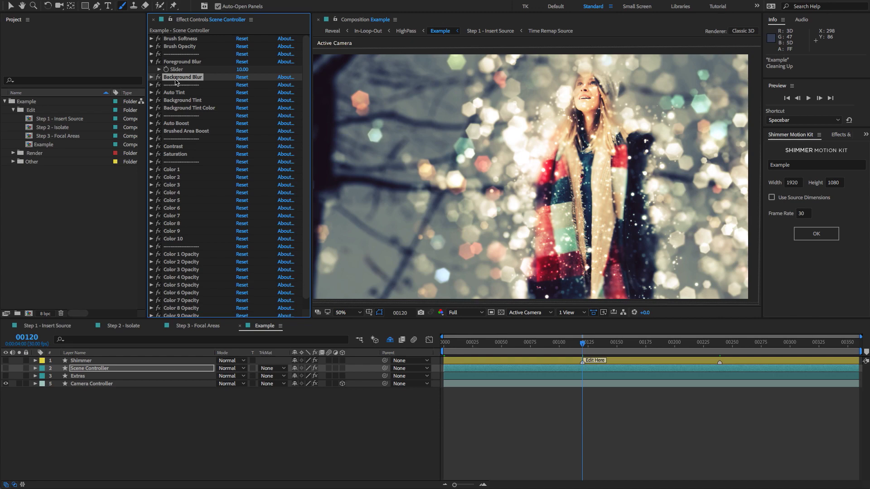
click(152, 77)
click(176, 63)
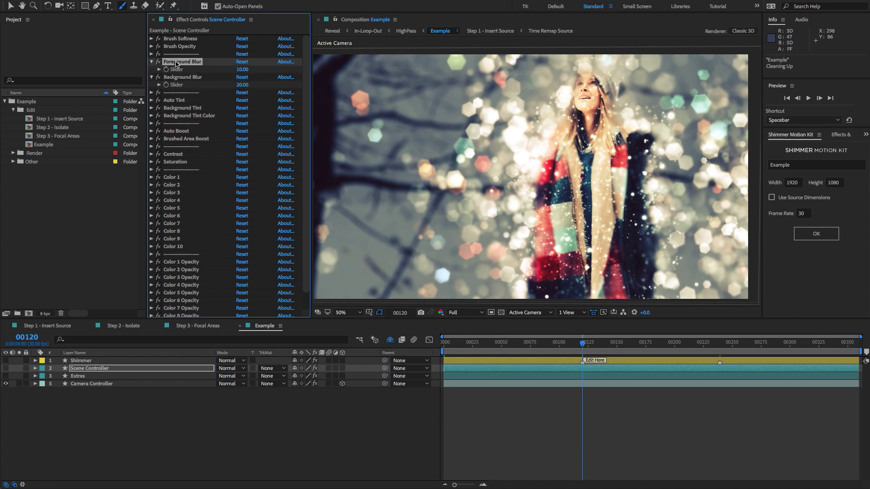
click(151, 61)
click(152, 69)
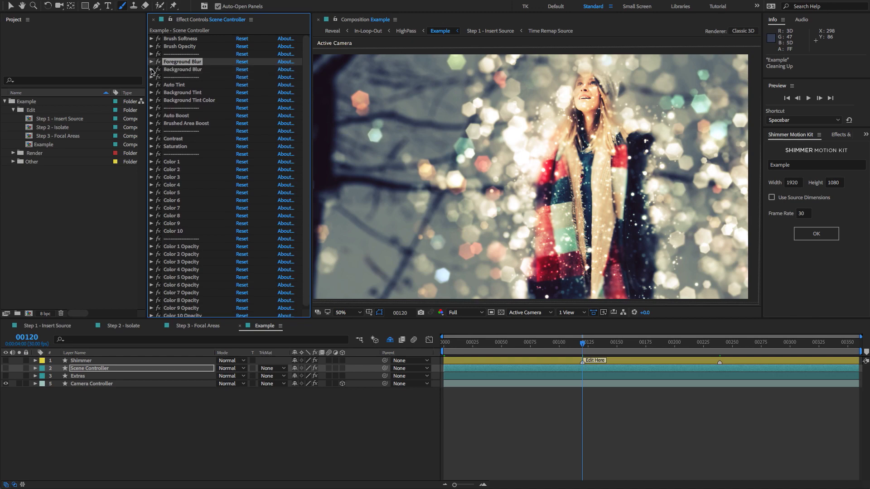
Expand the Scene Controller's Auto Tint control, disable it to compare the image, and re-enable it
click(175, 85)
click(460, 120)
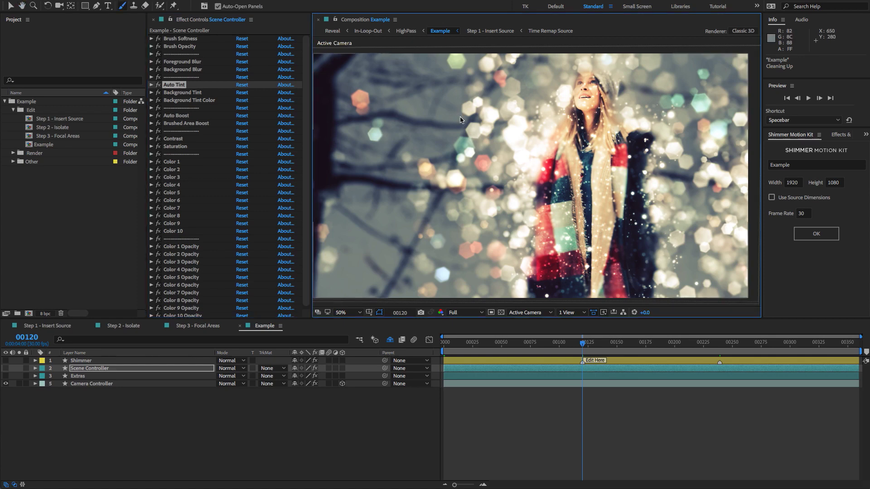
click(171, 85)
click(152, 84)
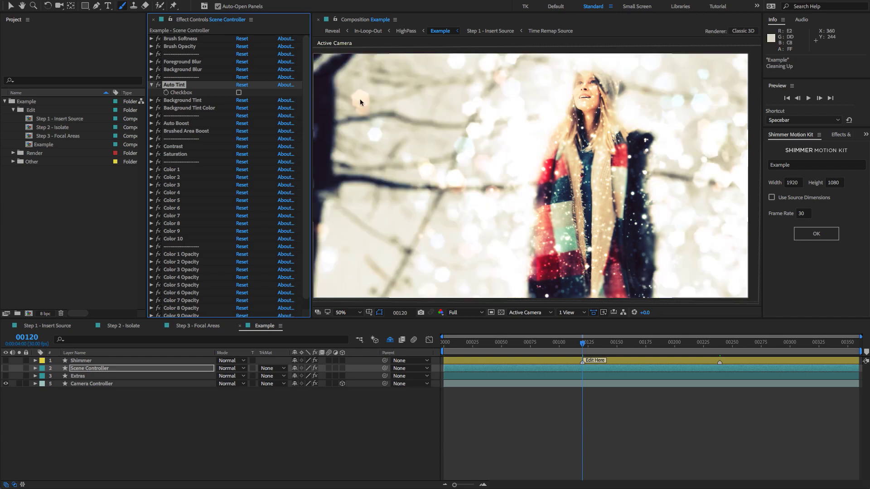
click(239, 92)
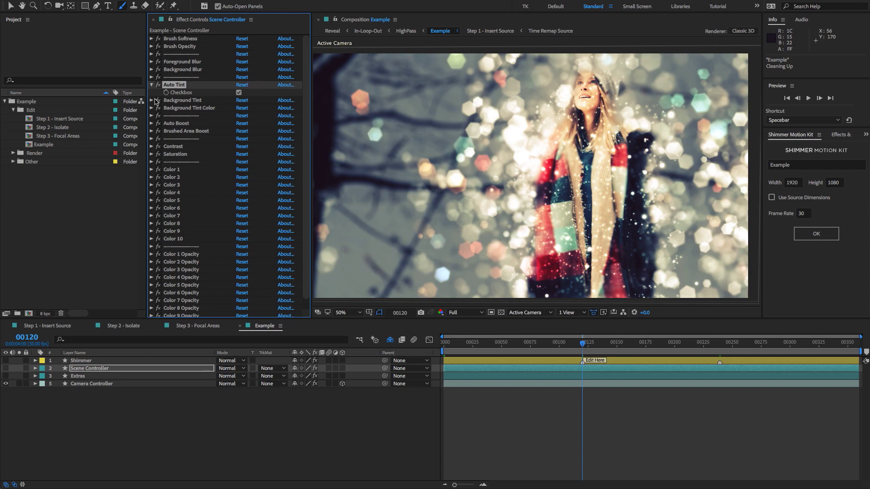
Expand Background Tint and Auto Boost, and switch Auto Boost off and back on to compare the subject
click(151, 100)
click(183, 100)
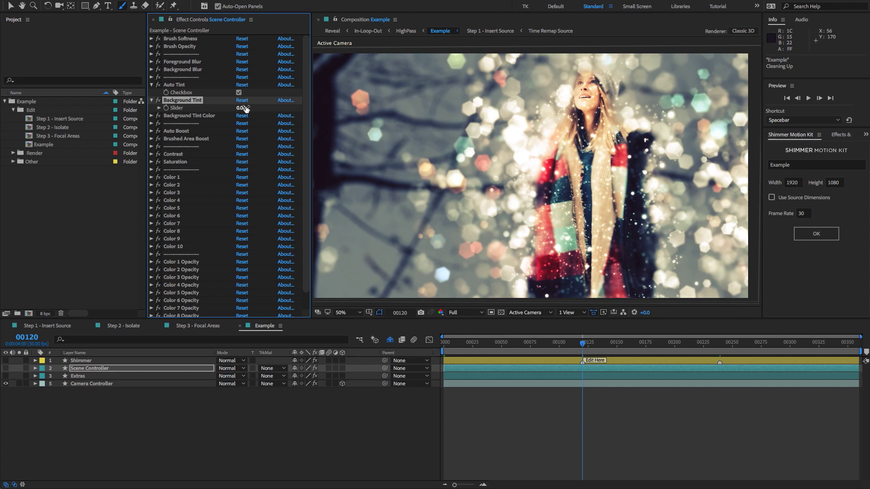
click(151, 131)
click(176, 131)
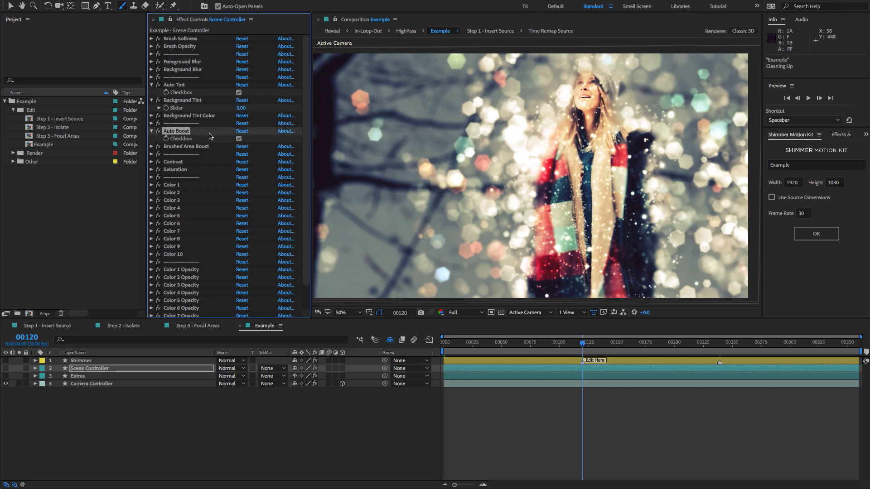
click(239, 139)
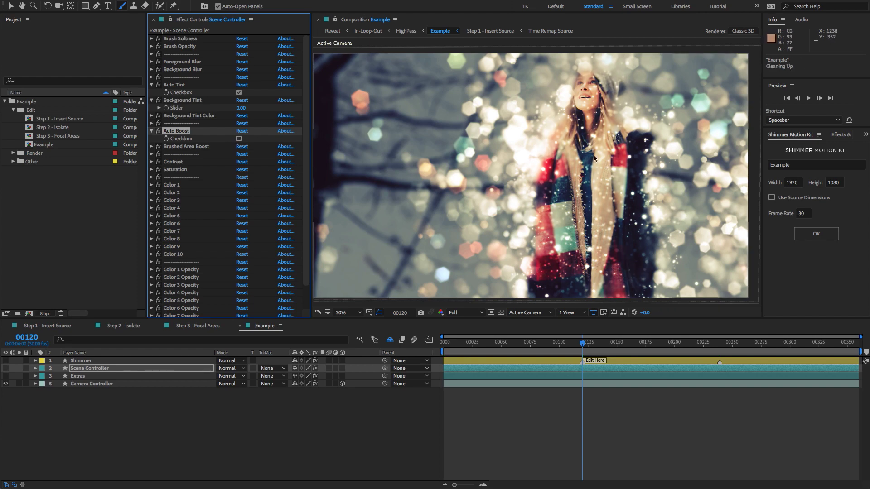
click(239, 139)
Set the Scene Controller's Brushed Area Boost slider to 50, then reset the effect
click(161, 147)
click(152, 146)
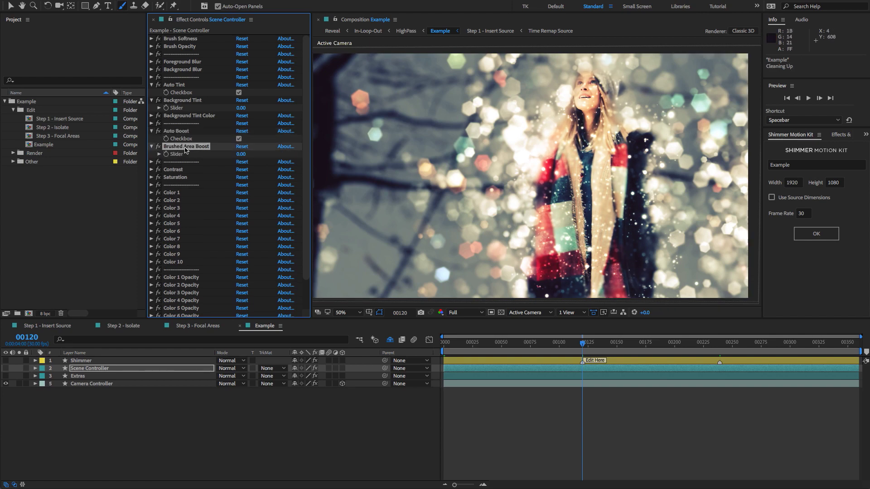
click(242, 155)
text(50)
key(Return)
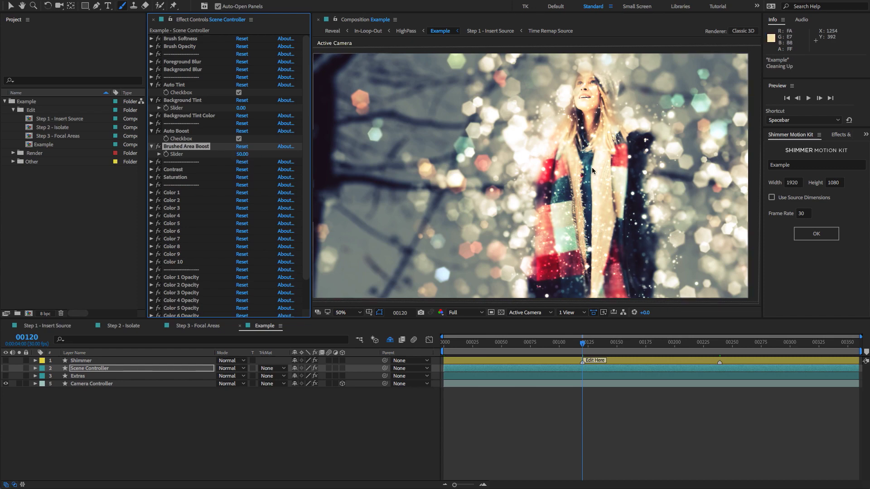
click(238, 147)
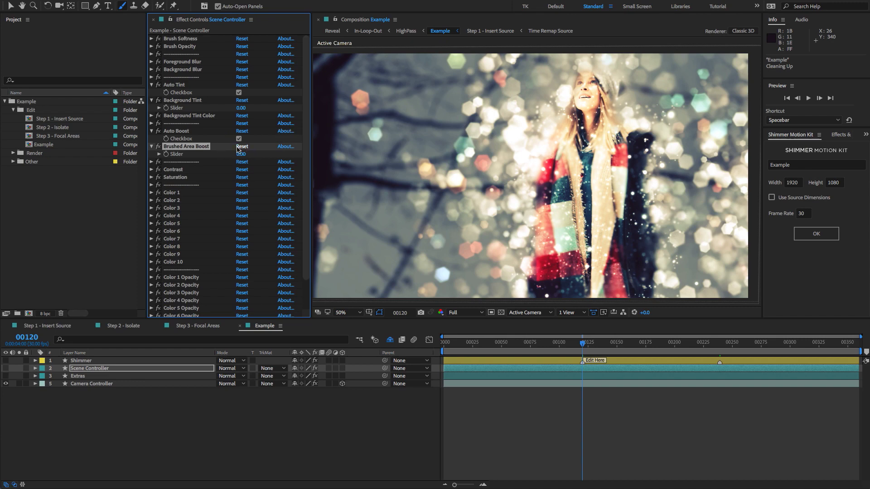
Review the Contrast, Saturation and Color controls, and collapse all of the Scene Controller's effects
click(173, 170)
shift+click(178, 178)
scroll(183, 178, down, 1)
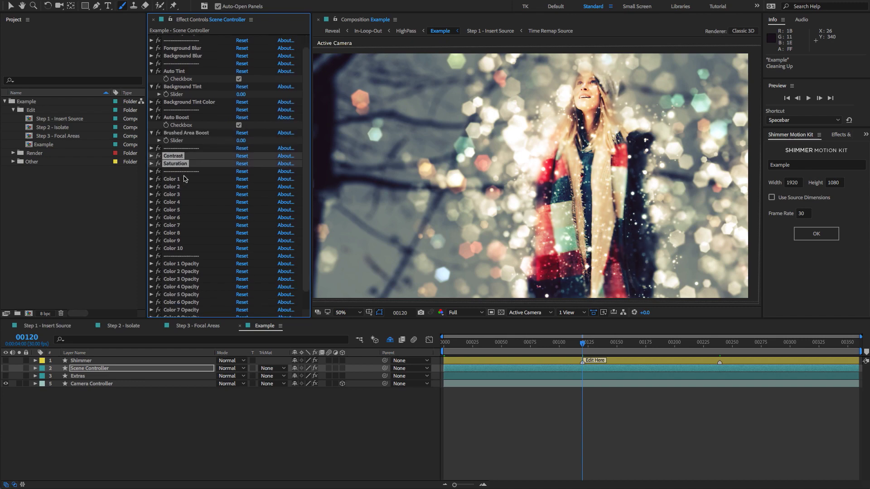
click(184, 179)
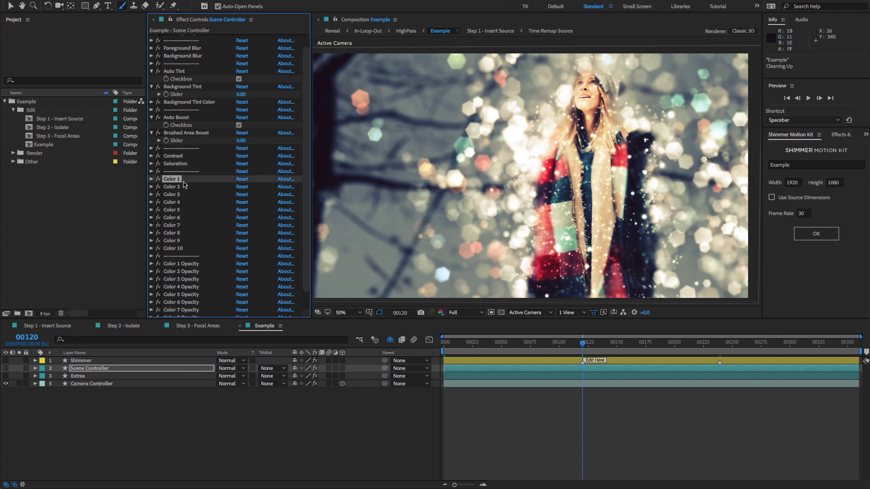
scroll(188, 199, down, 1)
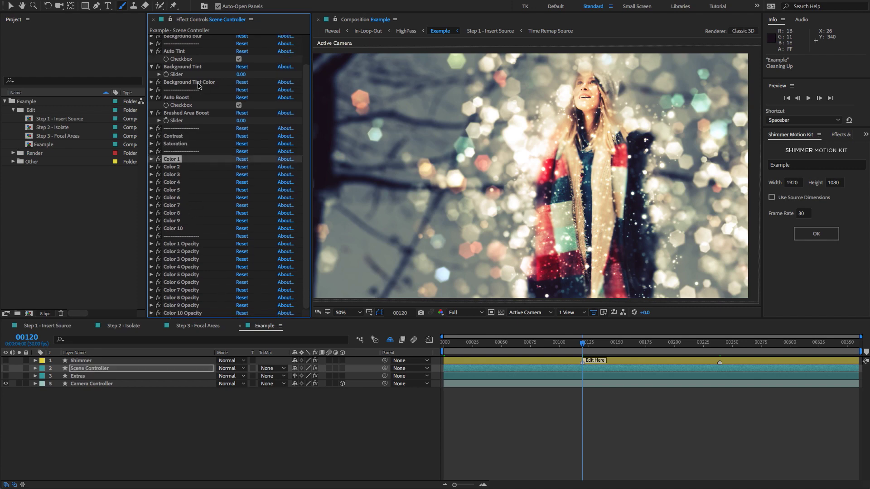
click(172, 113)
key(ctrl+a)
click(153, 113)
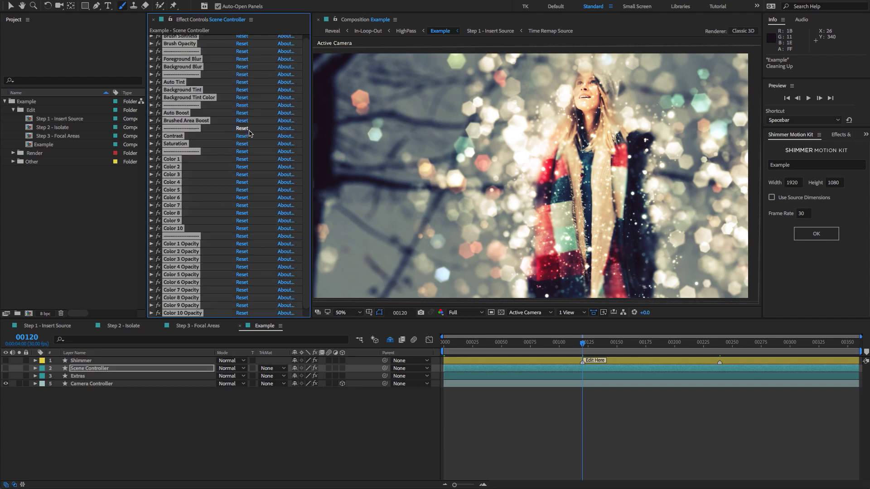
Expand Color 1, 2, 5 and 9, then disable Color 1 and enable Color 9 in its place
click(195, 159)
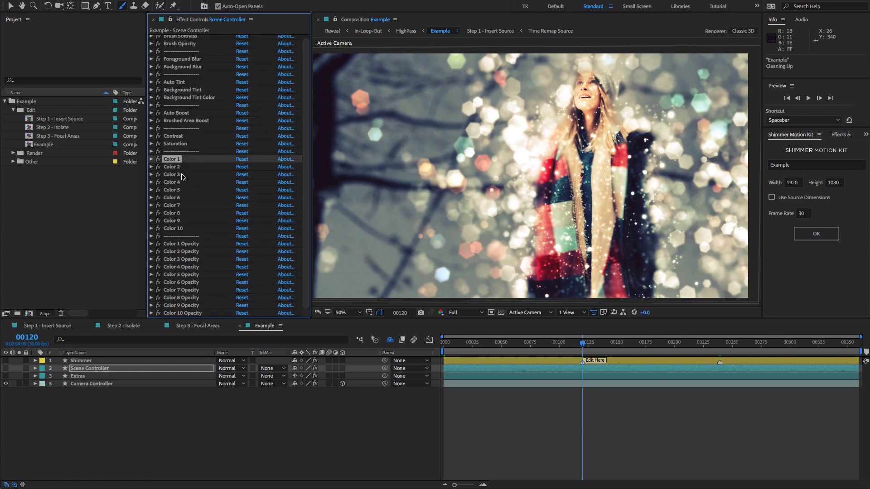
click(151, 159)
click(152, 175)
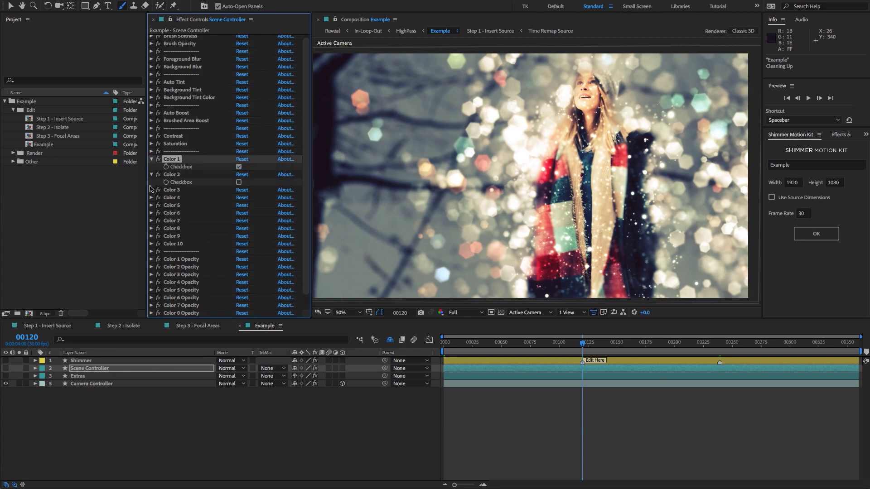
click(152, 205)
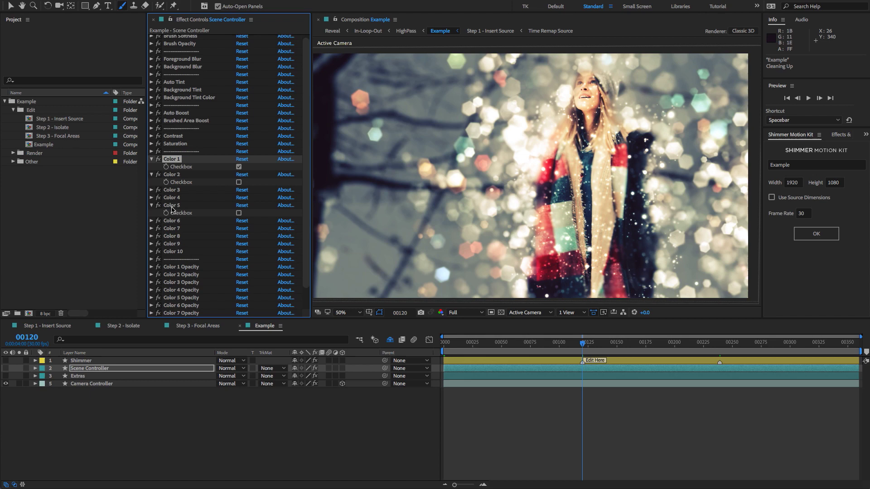
click(152, 245)
click(239, 167)
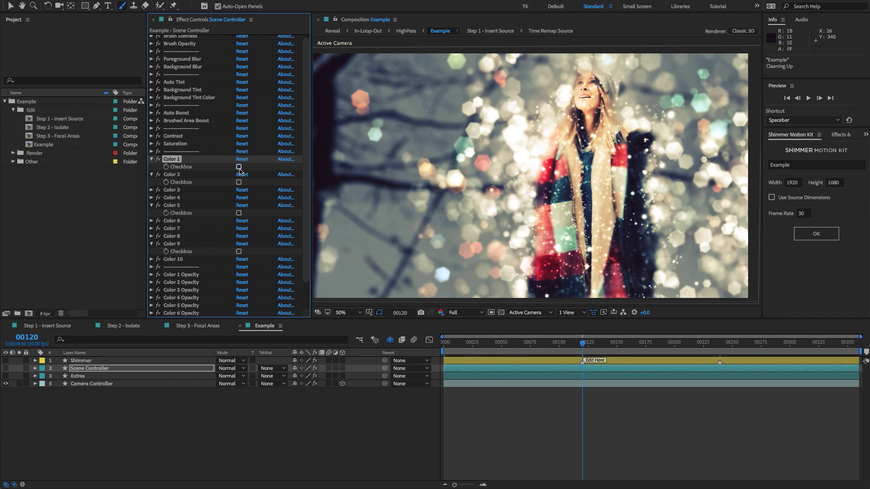
click(239, 252)
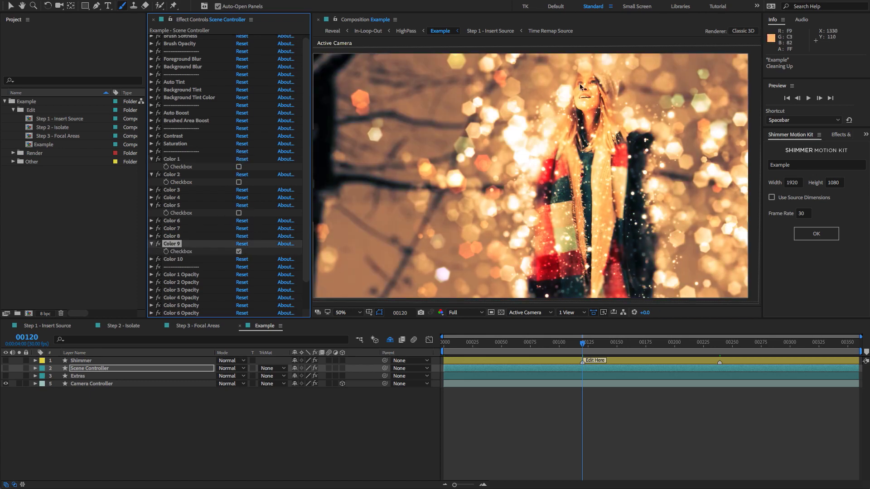
Set the Color 9 Opacity slider to 50
scroll(222, 250, down, 3)
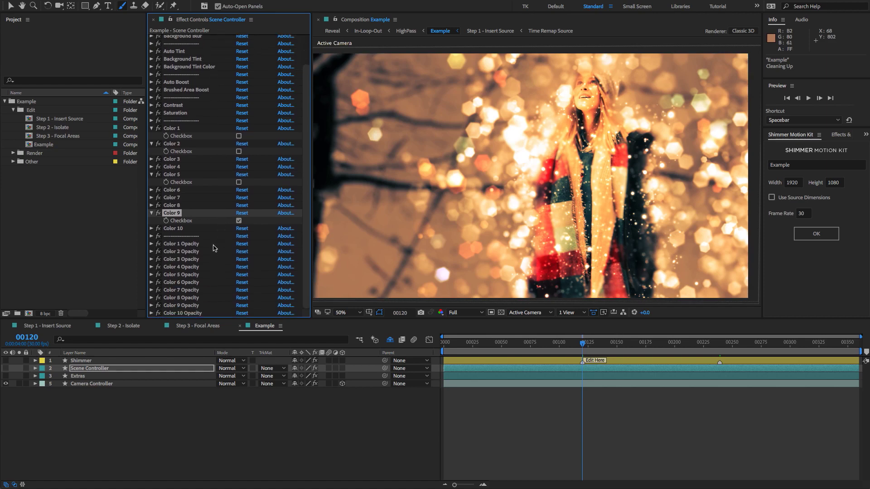
click(172, 306)
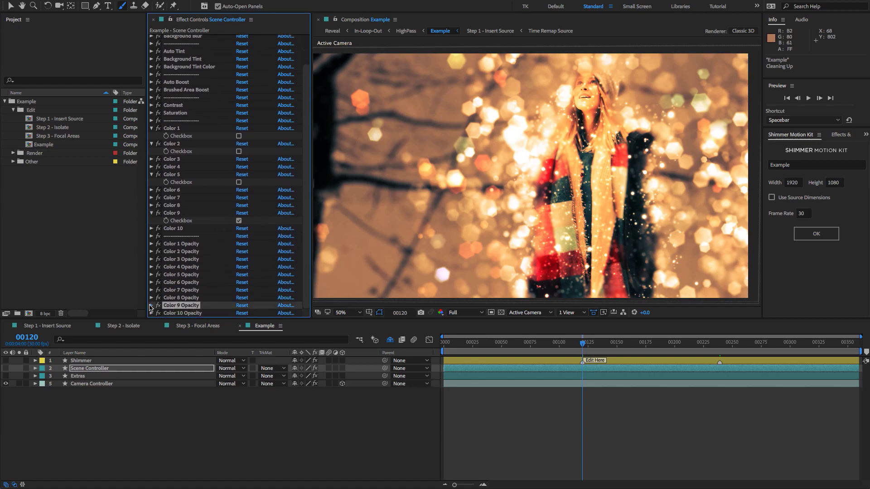
click(152, 306)
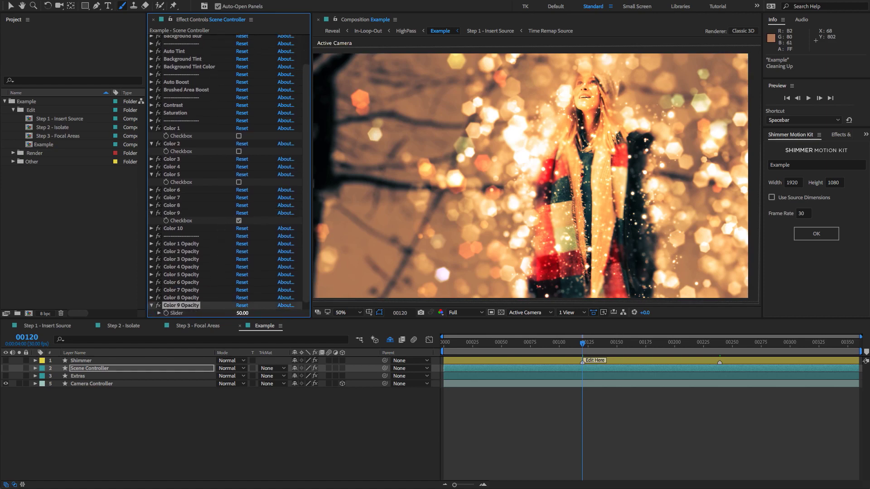
Try Color 3 in place of Color 9, then disable it and re-enable Color 1
click(156, 174)
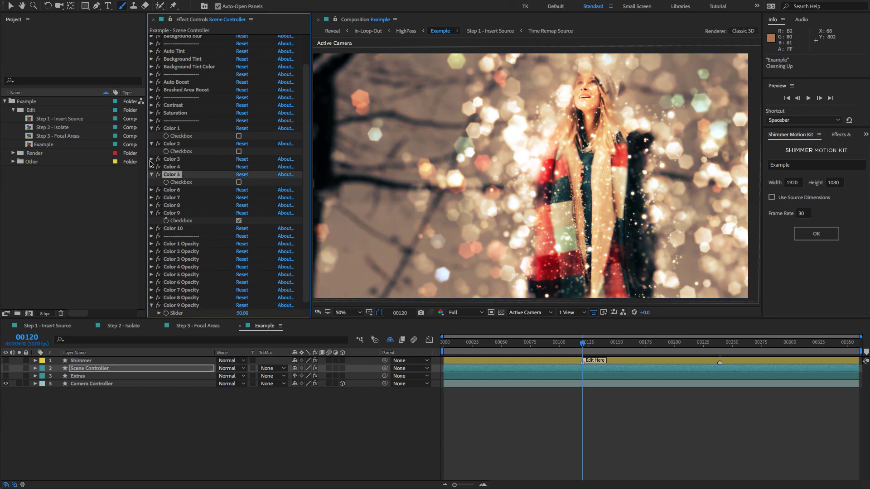
click(152, 159)
click(239, 167)
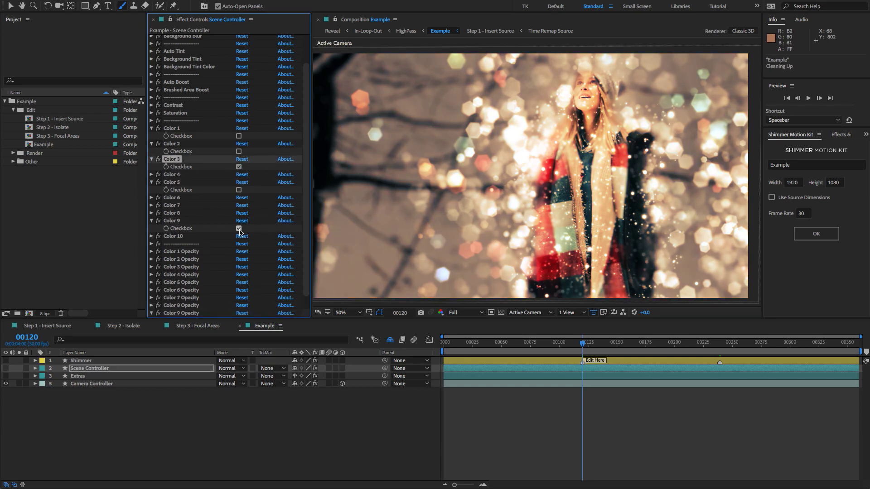
click(239, 228)
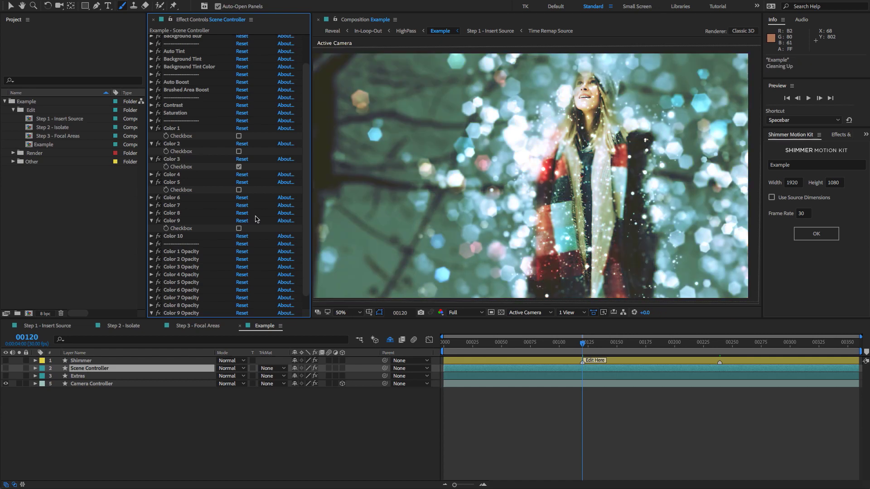
click(239, 166)
click(239, 136)
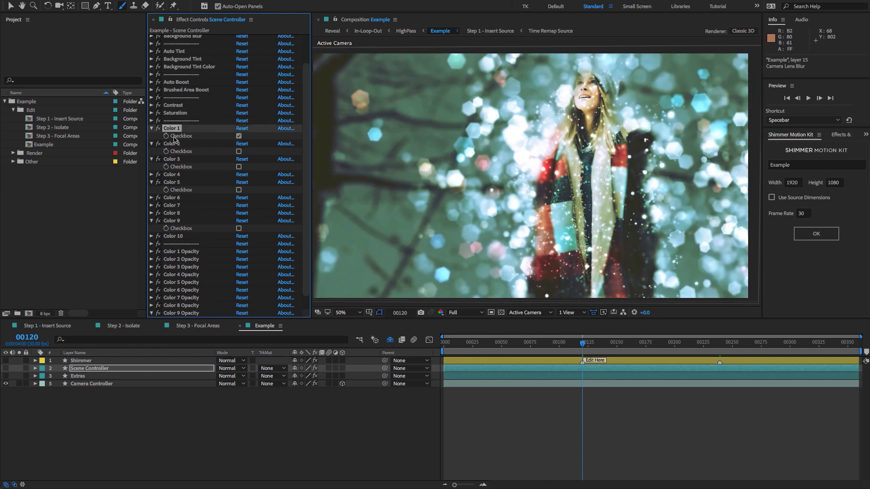
Show the effect controls of the Extras layer and of the Camera Controller layer for review
click(80, 377)
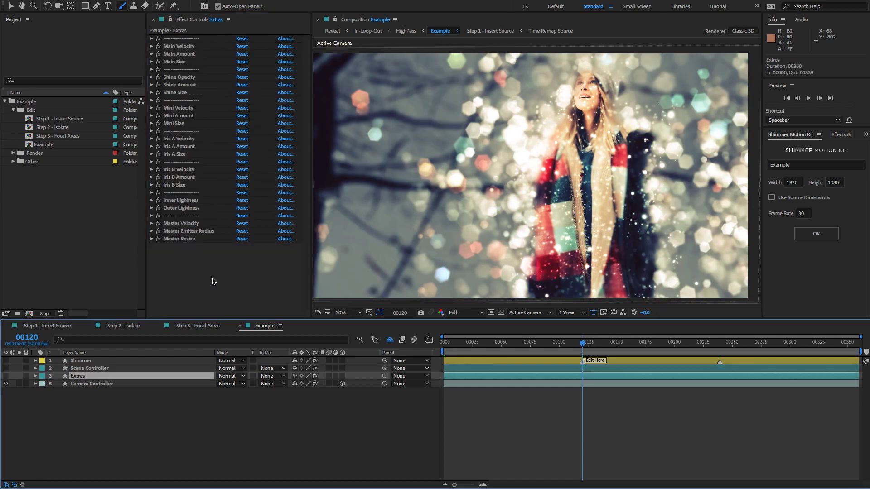
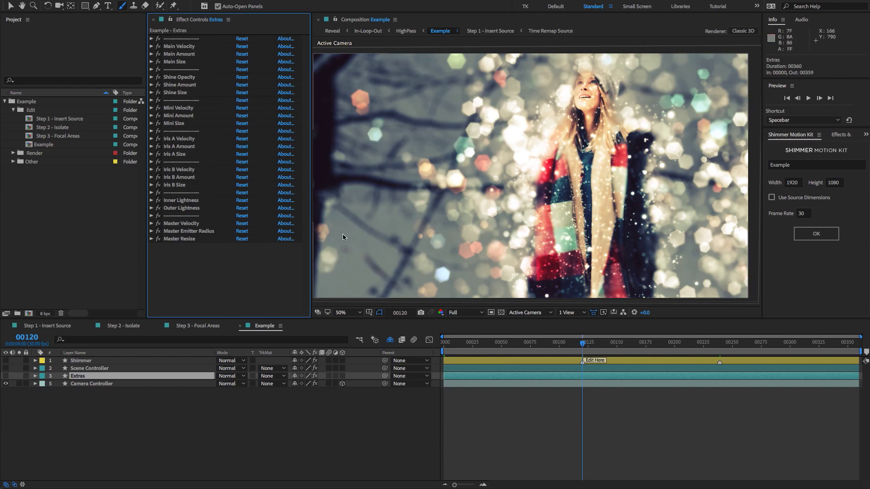
click(83, 380)
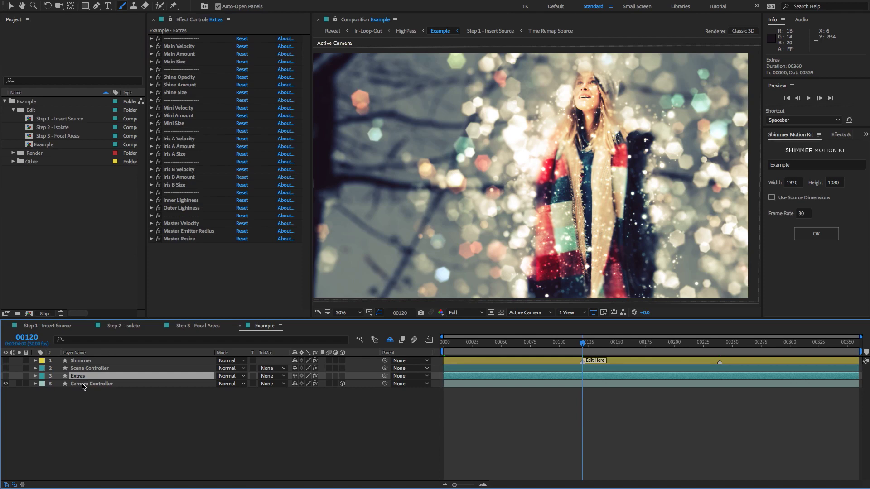
click(83, 385)
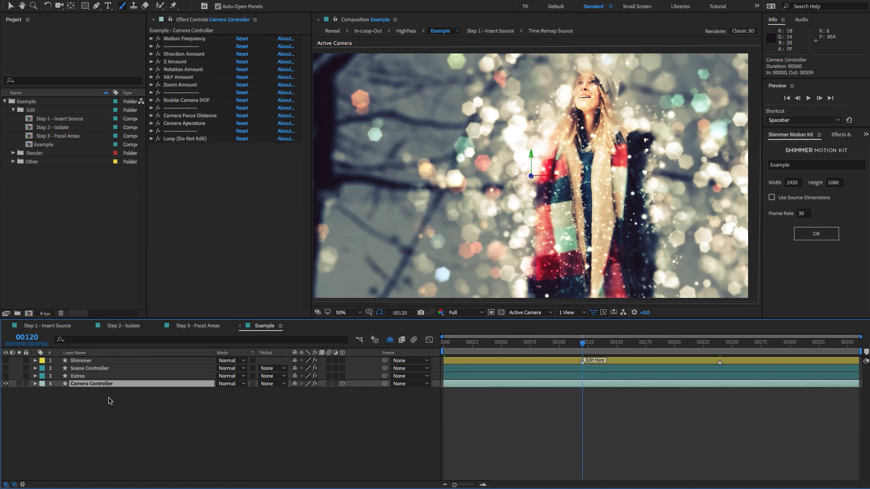
click(195, 54)
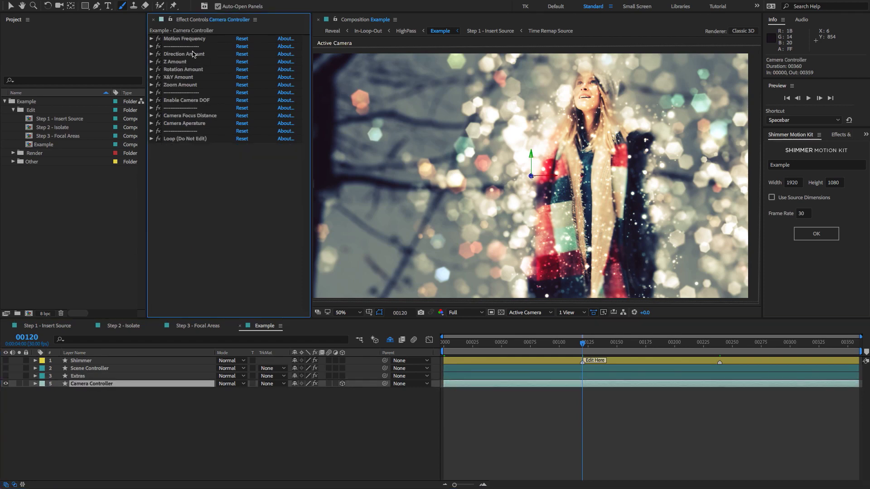
Look over the Camera Controller's effects and expand Motion Frequency to show its slider
shift+click(185, 123)
click(185, 139)
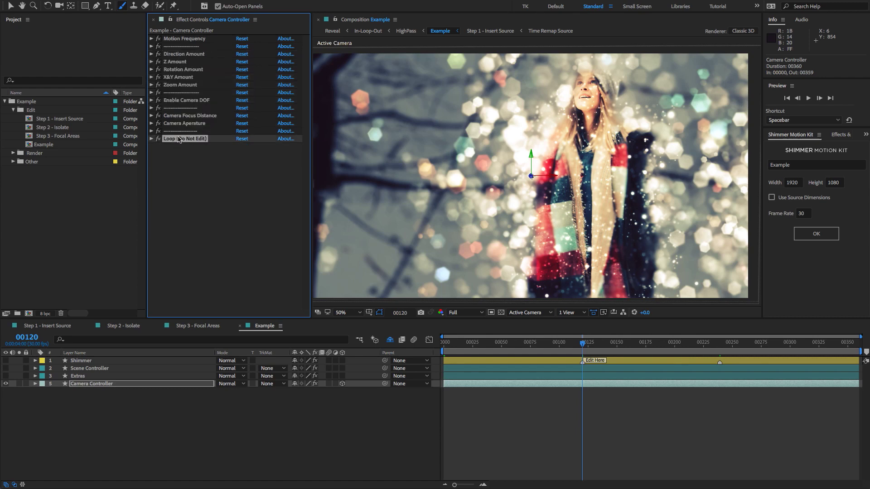
shift+click(183, 54)
click(181, 39)
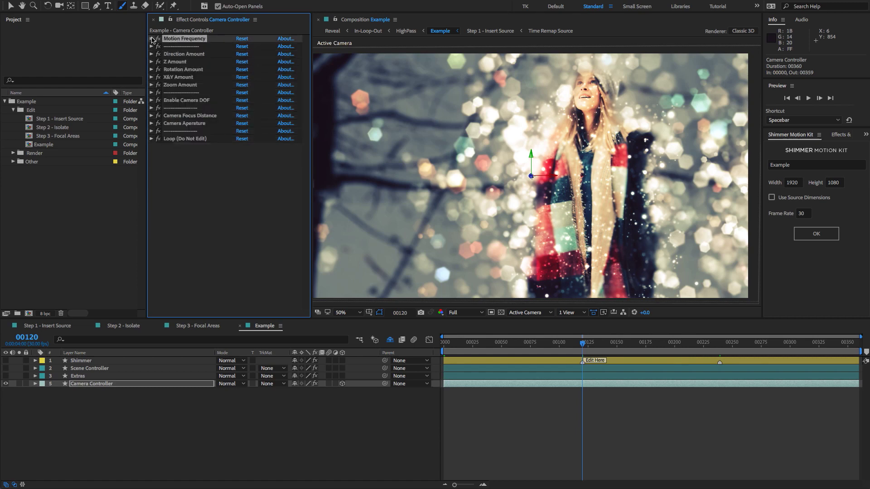
click(151, 39)
click(239, 63)
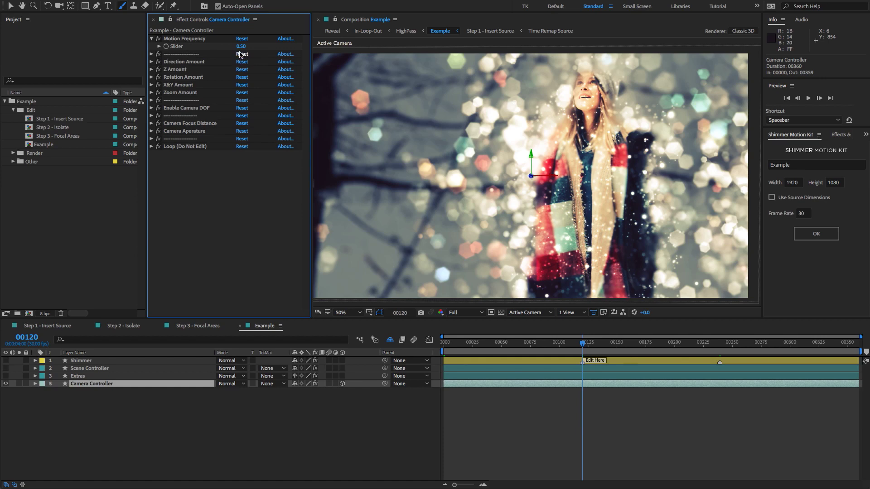
Try a Motion Frequency slider value of 0, then set it to 0.5
click(242, 47)
text(0)
key(Return)
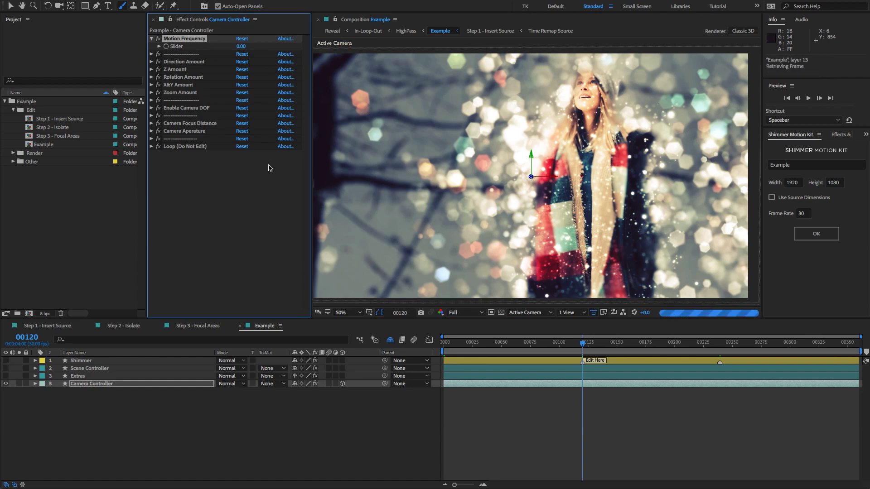
click(245, 46)
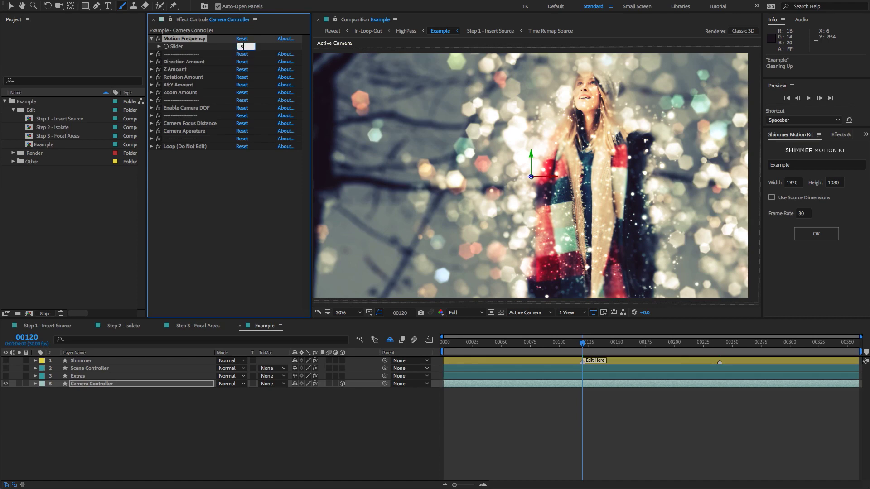
click(213, 223)
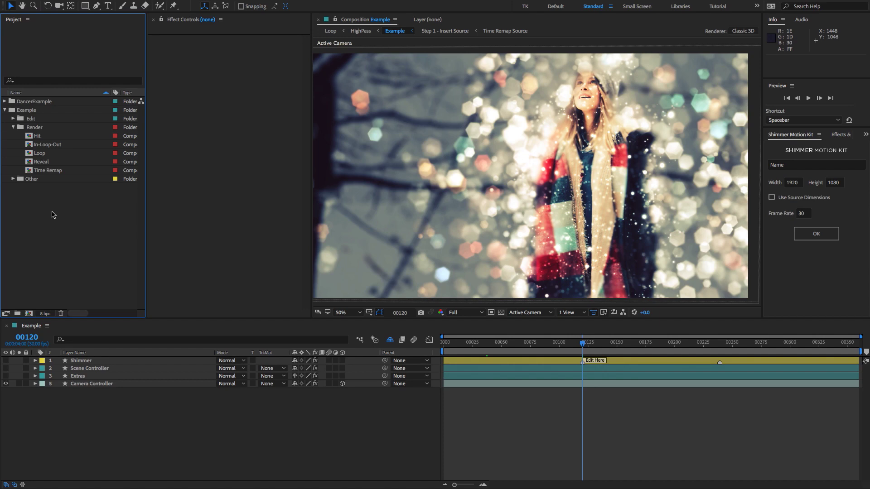
Highlight the Hit, In-Loop-Out, Loop, Reveal and Time Remap compositions in the Example project's Render folder, then clear the selection
click(26, 111)
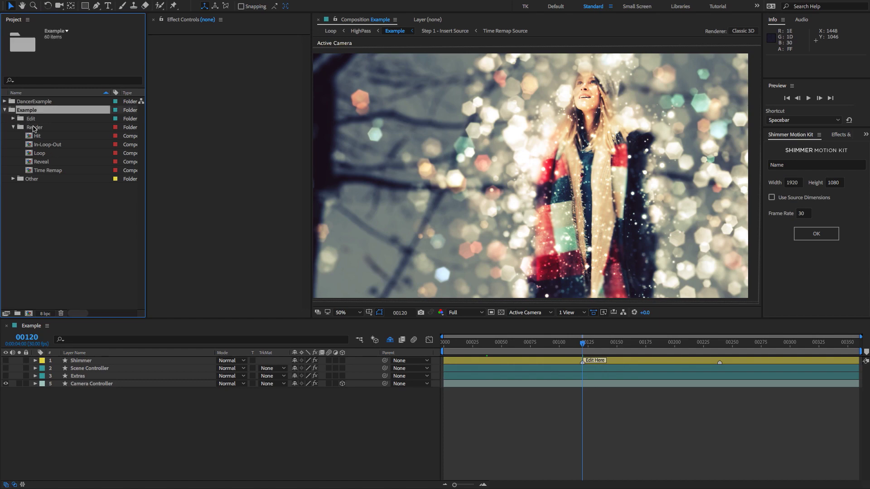
click(26, 128)
click(45, 137)
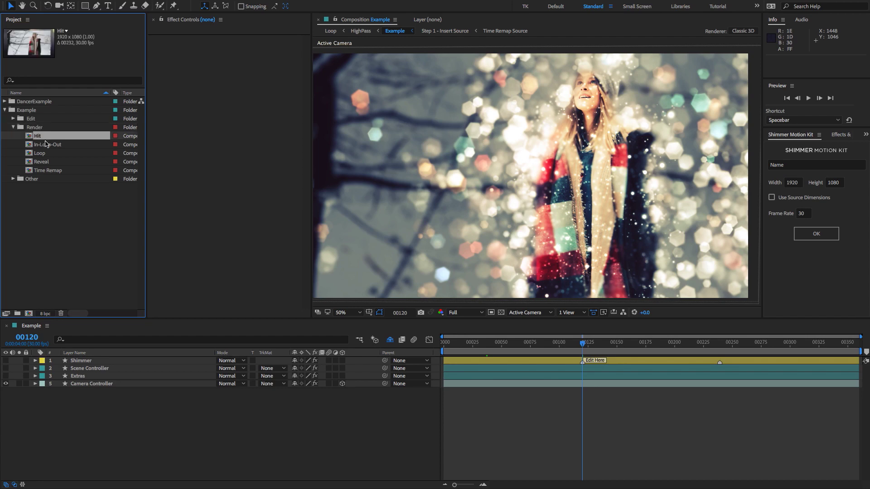
ctrl+click(47, 145)
ctrl+click(47, 154)
ctrl+click(48, 162)
ctrl+click(49, 171)
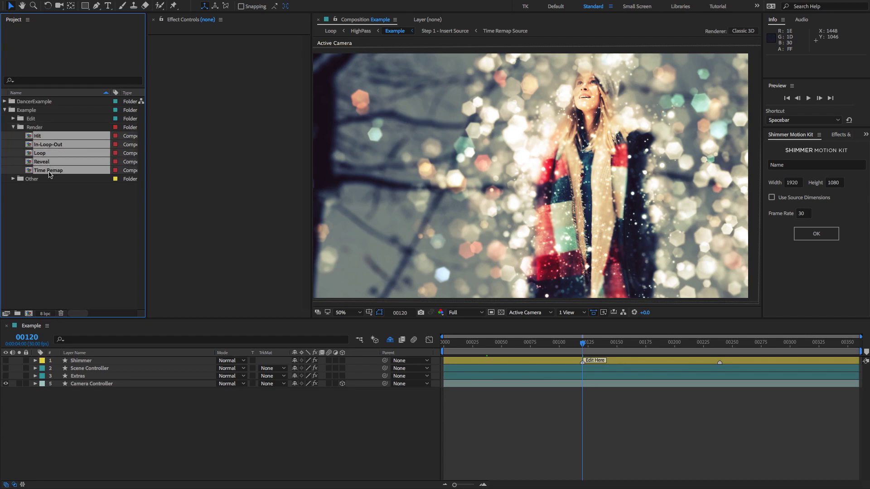
click(58, 210)
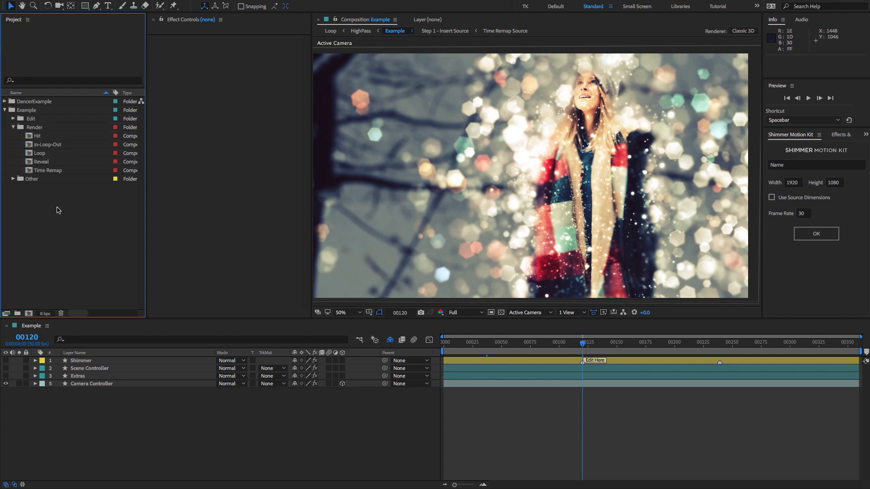
Select Loop, Reveal, Time Remap, In-Loop-Out and Hit one at a time to review each render composition's details
click(49, 154)
click(50, 162)
click(54, 171)
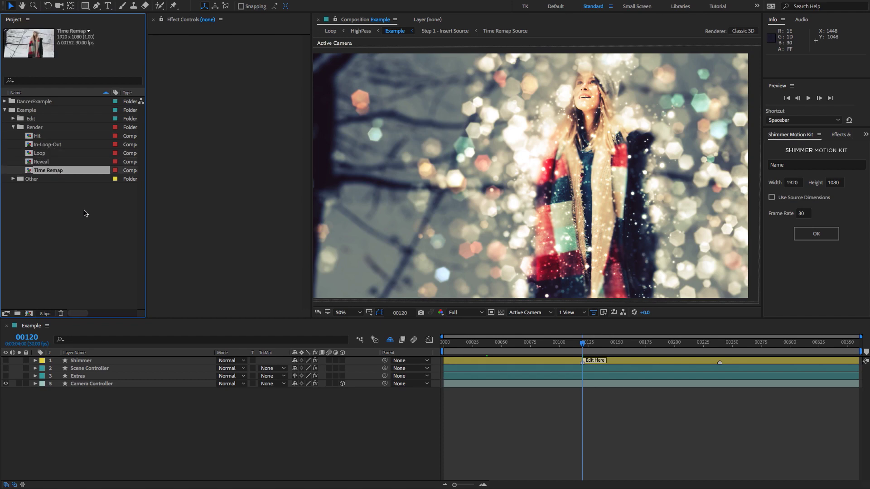
click(46, 145)
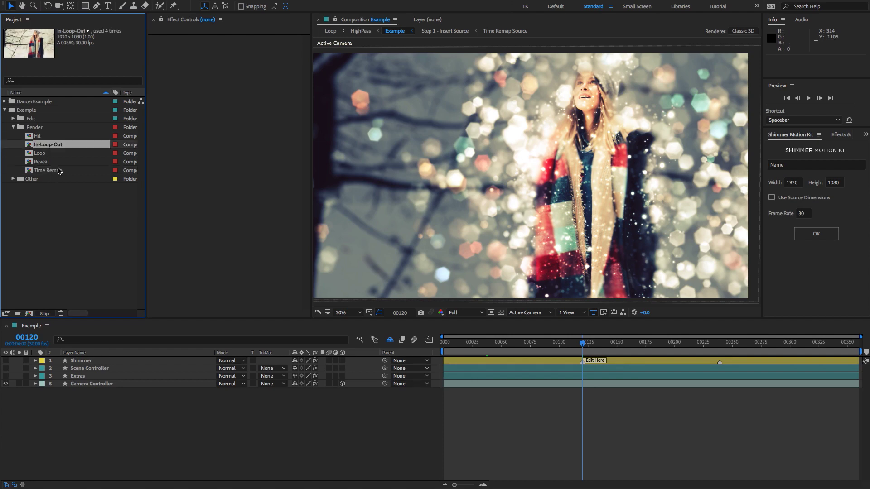
click(53, 139)
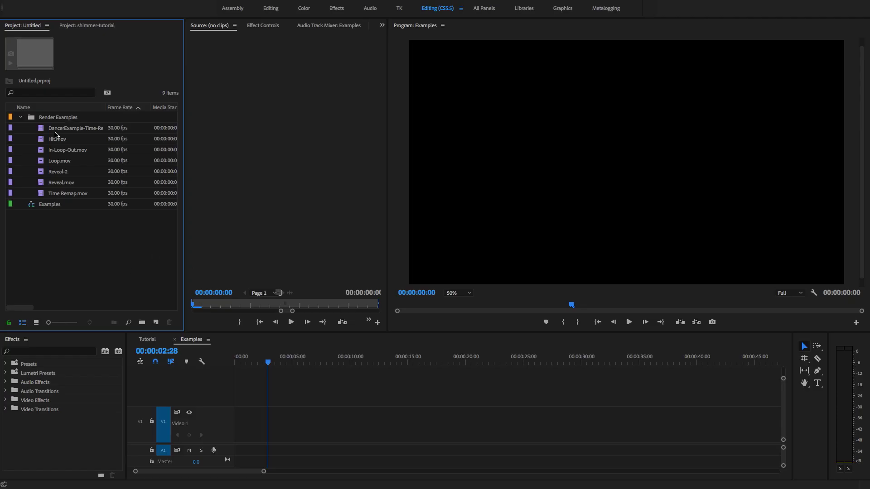
Switch to Premiere Pro, place Hit.mov at the start of Video 1 in the Examples sequence and play its opening
drag(57, 137, 238, 421)
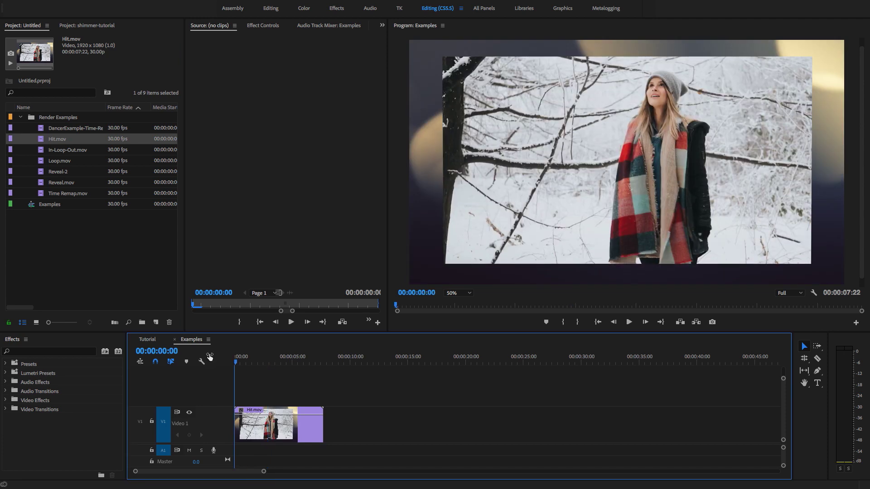
key(space)
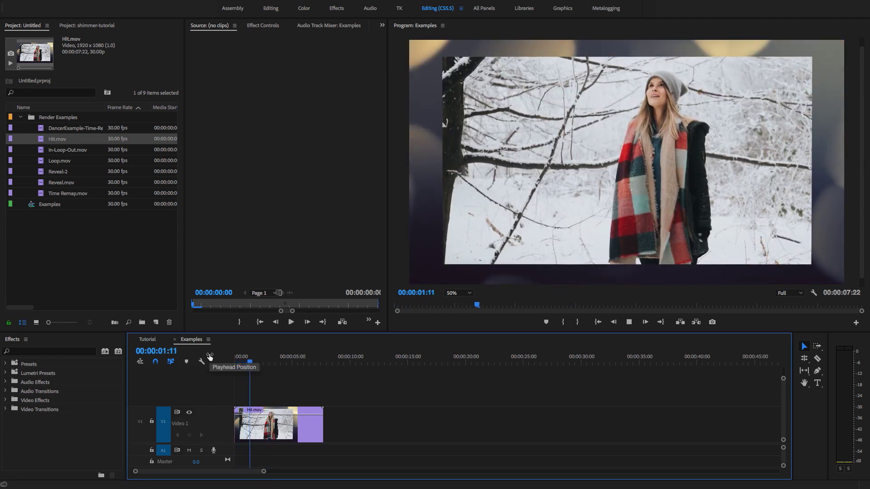
key(space)
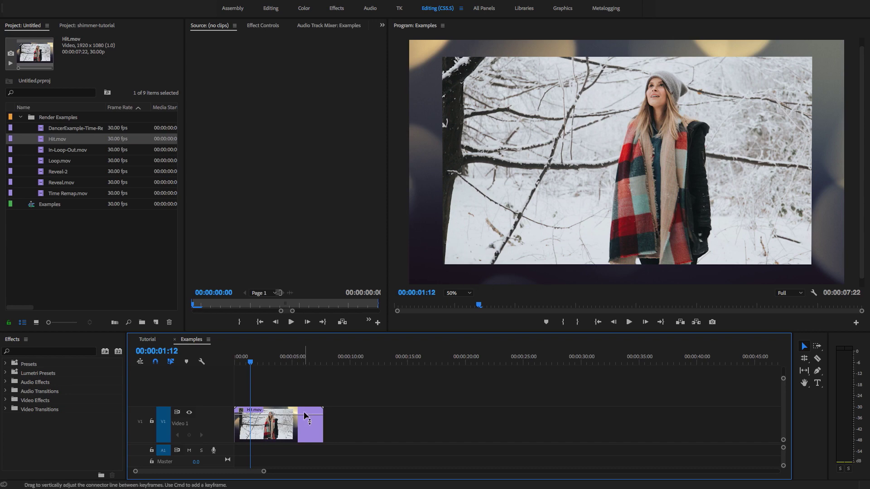
Play the rest of the Hit clip and replay its transition from points shortly before it
key(space)
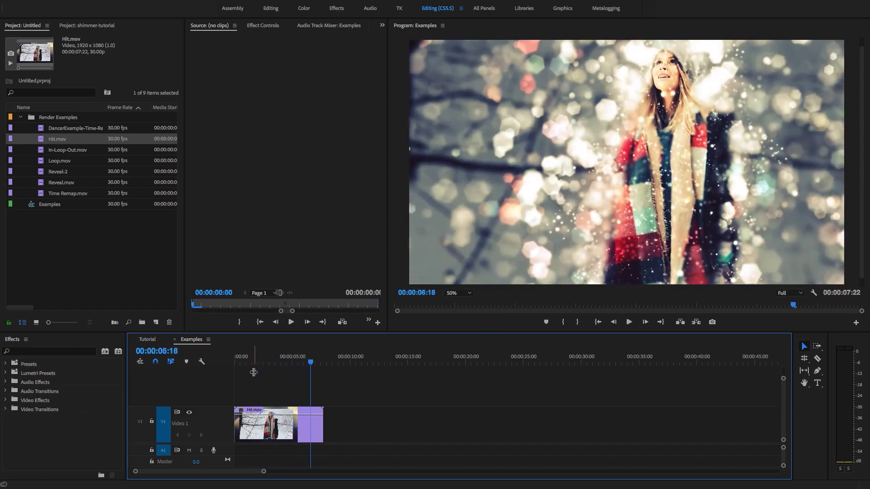
key(space)
click(262, 362)
key(space)
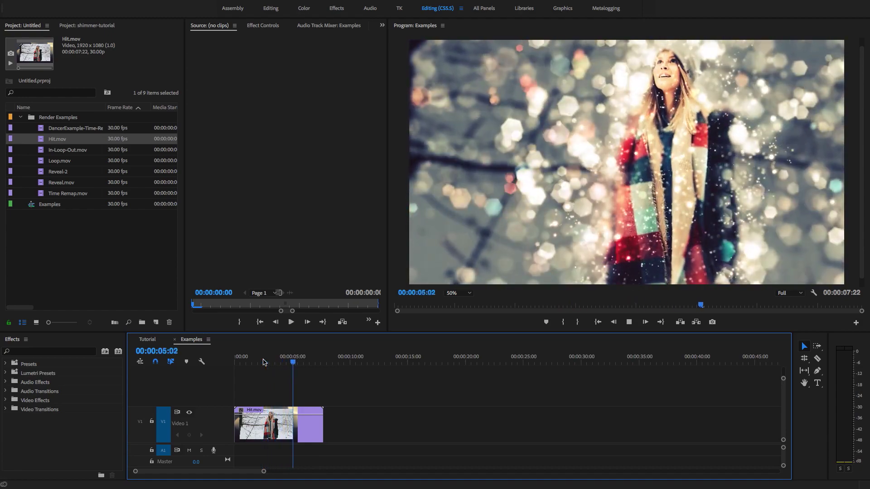
click(263, 363)
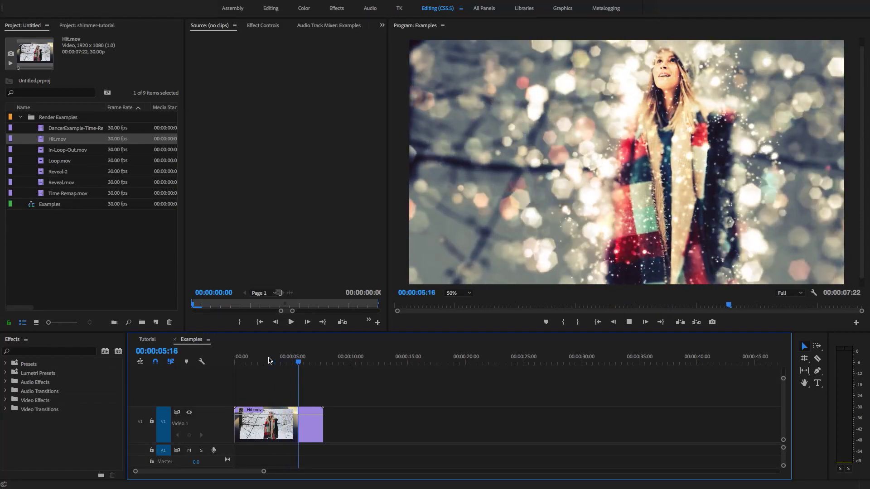
click(256, 363)
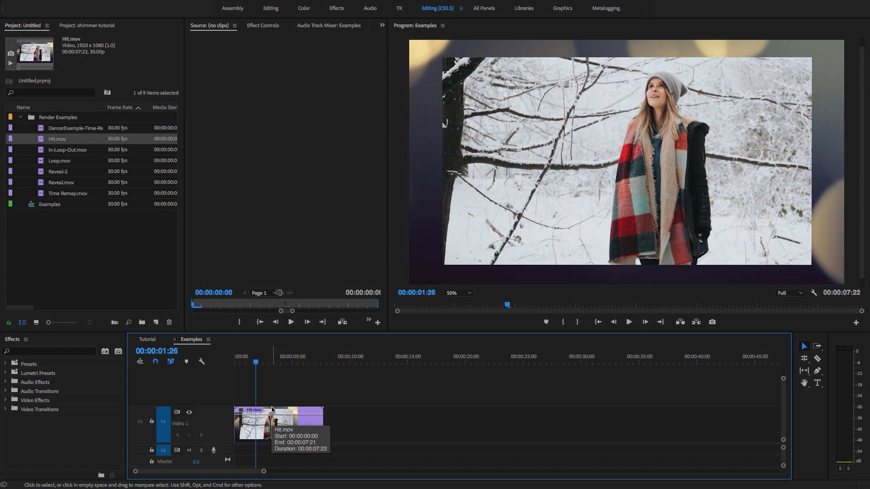
Trim the end of the Hit clip to a length of 00:00:06:19, then undo the trim
click(94, 264)
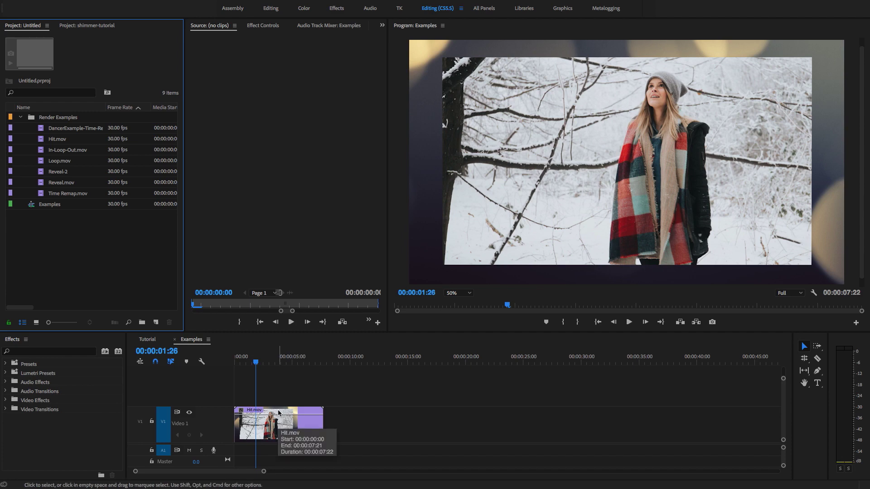
drag(264, 363, 270, 363)
drag(331, 410, 317, 409)
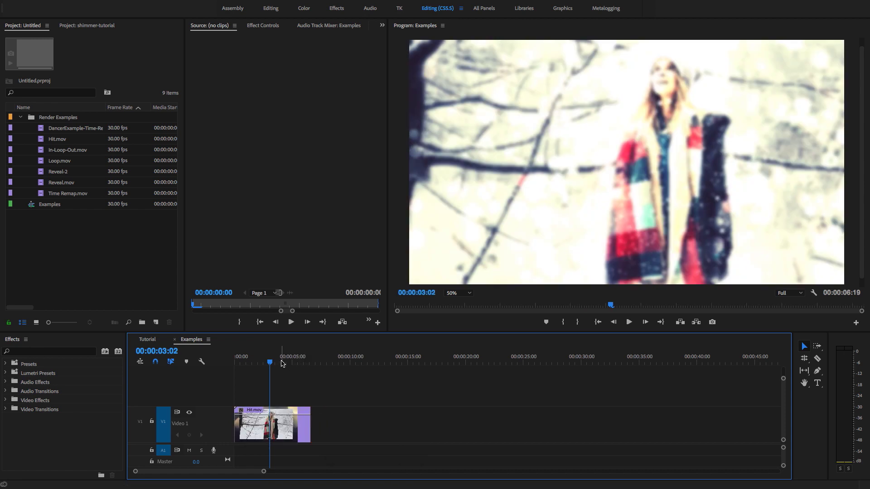
key(ctrl+z)
drag(281, 363, 255, 362)
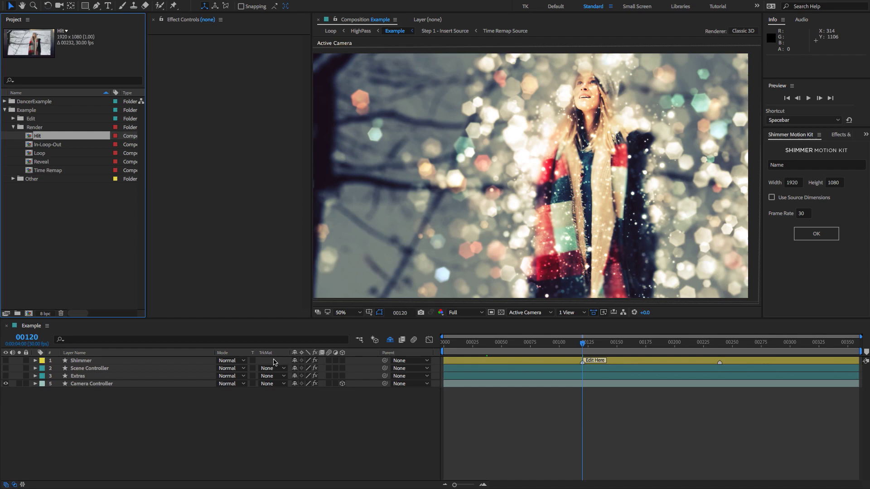
Switch to After Effects and open the Hit render composition at frame 30
click(88, 245)
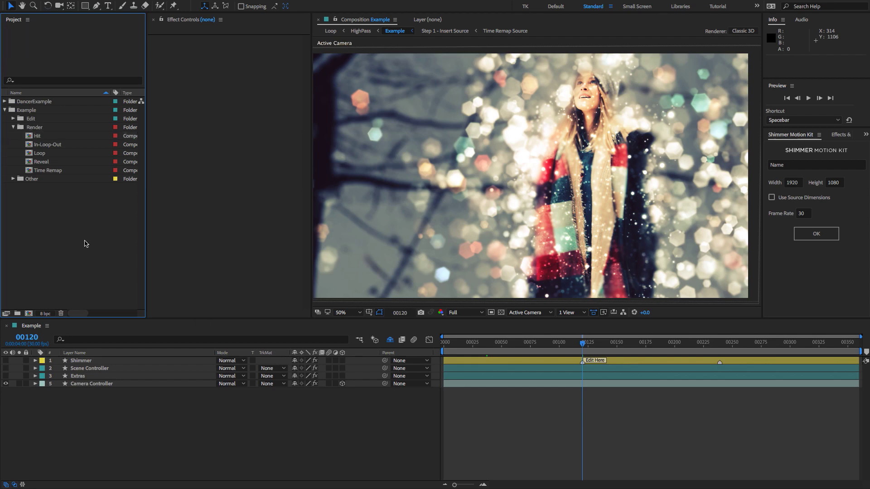
double_click(37, 136)
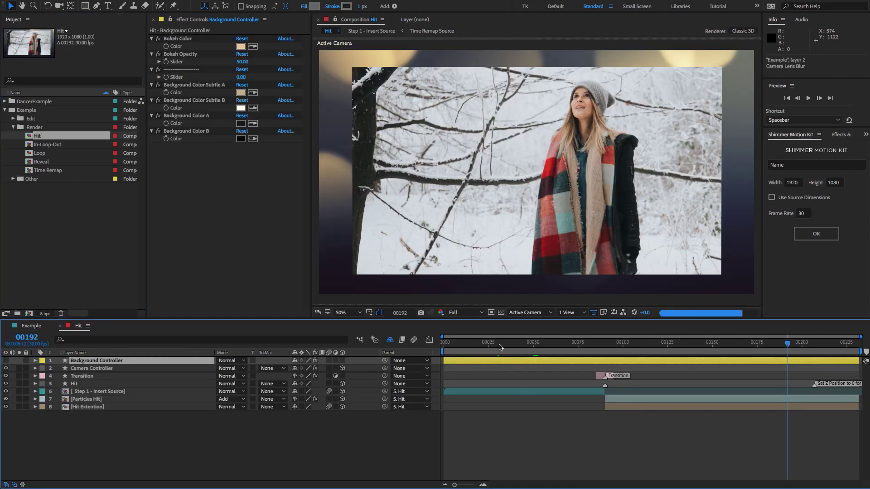
click(499, 344)
drag(500, 347, 497, 346)
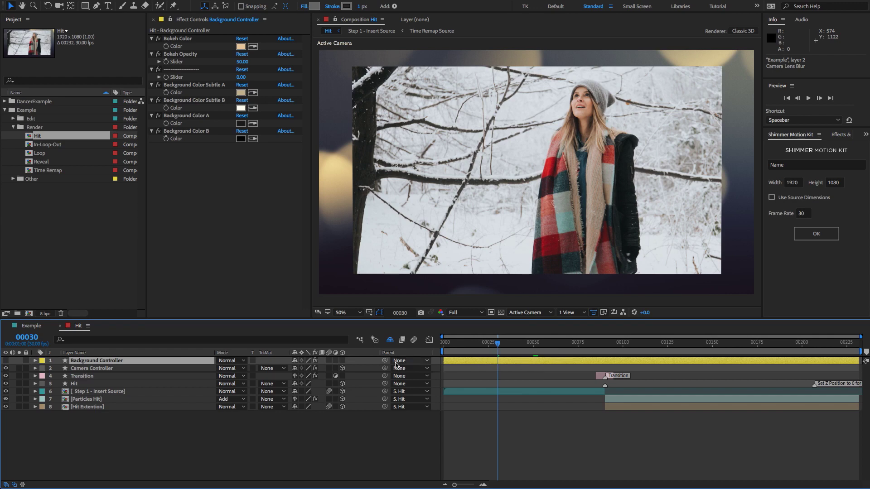
Set the Background Controller's Bokeh Color to a light grey sampled from the snow in the photo
click(91, 362)
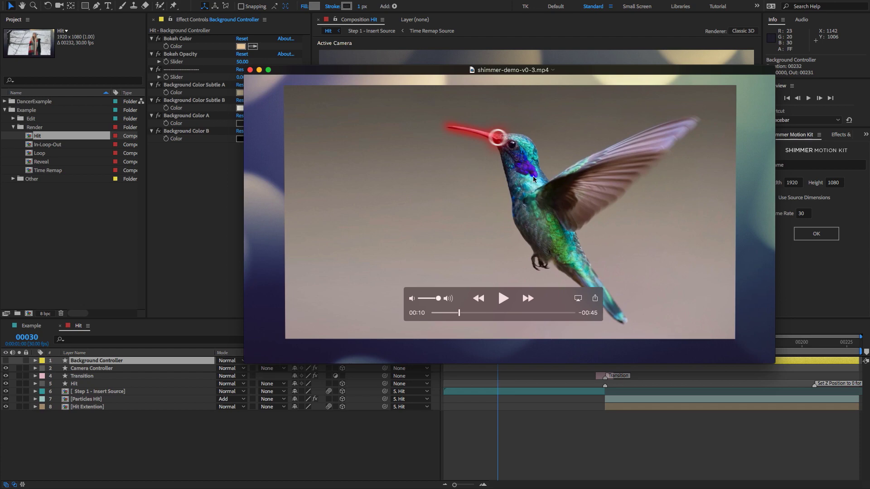
click(214, 213)
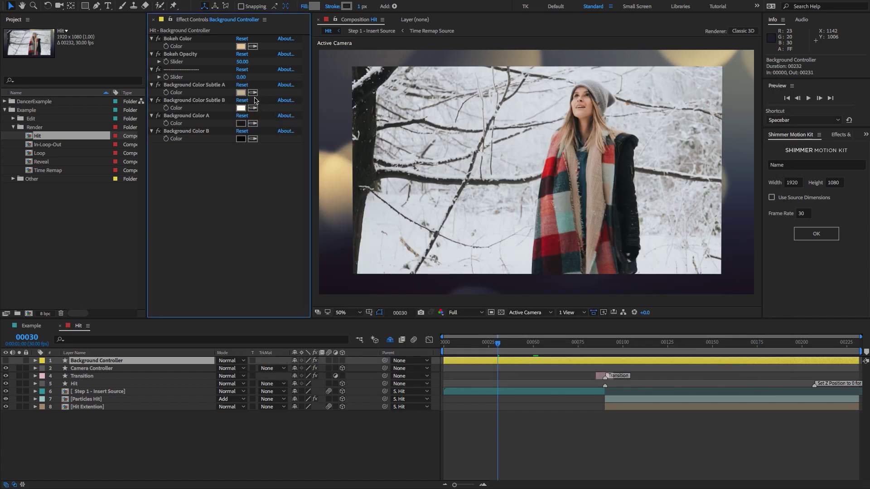
click(183, 40)
click(253, 46)
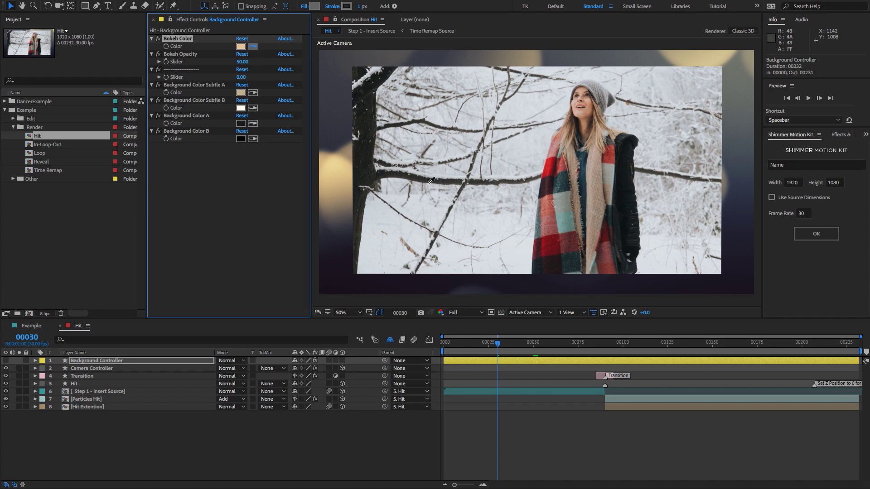
click(411, 189)
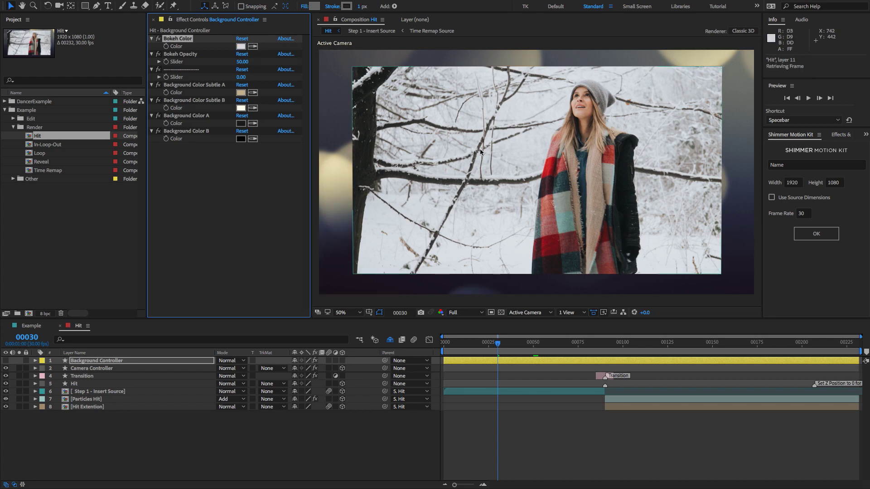
click(247, 186)
Sample a muted red from the scarf for Background Color Subtle A and a muted grey-green for Background Color Subtle B
click(253, 93)
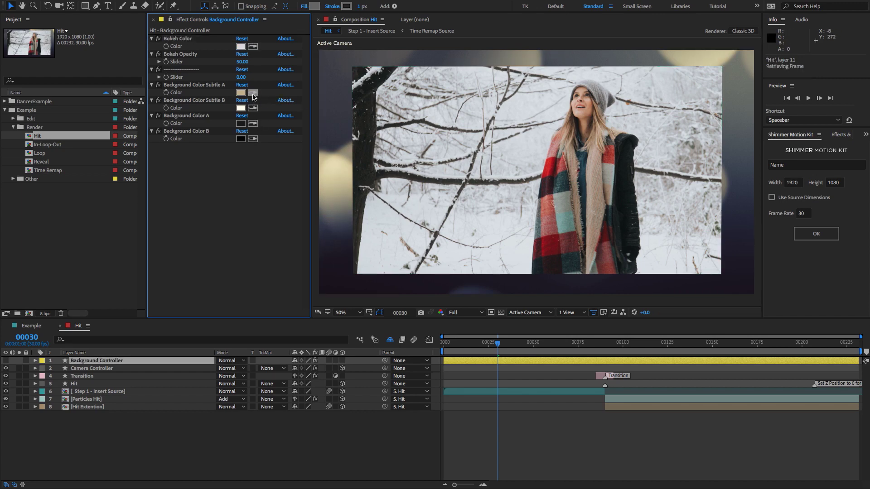
click(552, 229)
click(253, 108)
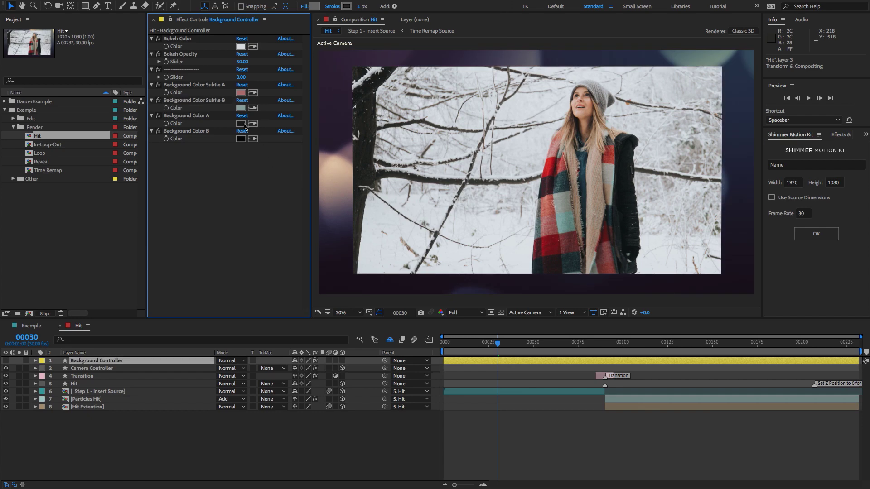
Set the Background Controller's Background Color A to the light grey B2B2B2
click(241, 123)
drag(380, 256, 357, 228)
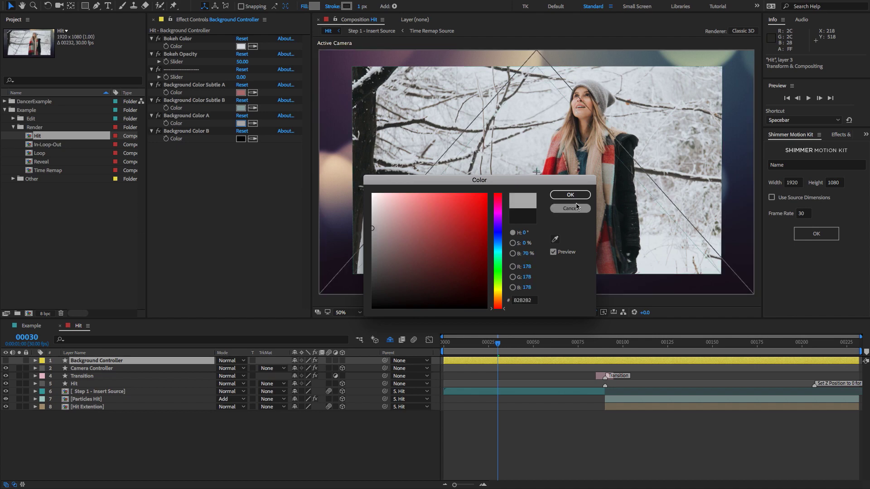
click(559, 195)
Set the Background Controller's Background Color B to the dark grey 3F3F3F
click(241, 138)
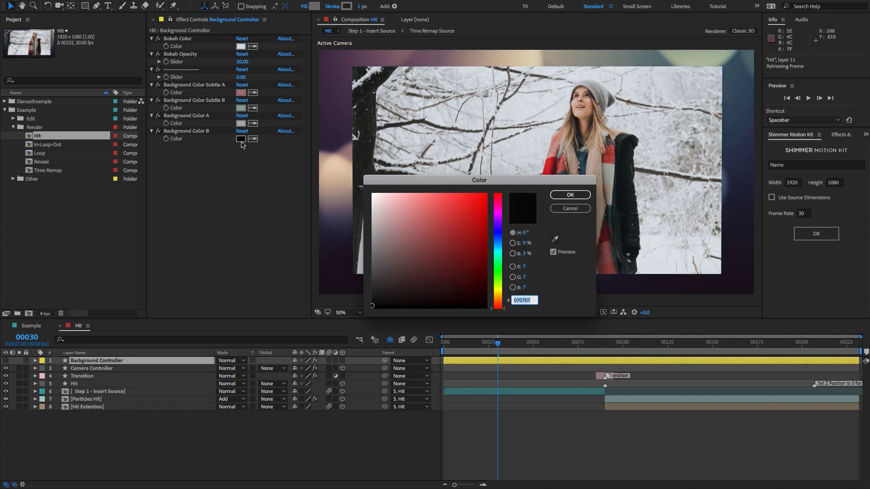
drag(374, 281, 354, 281)
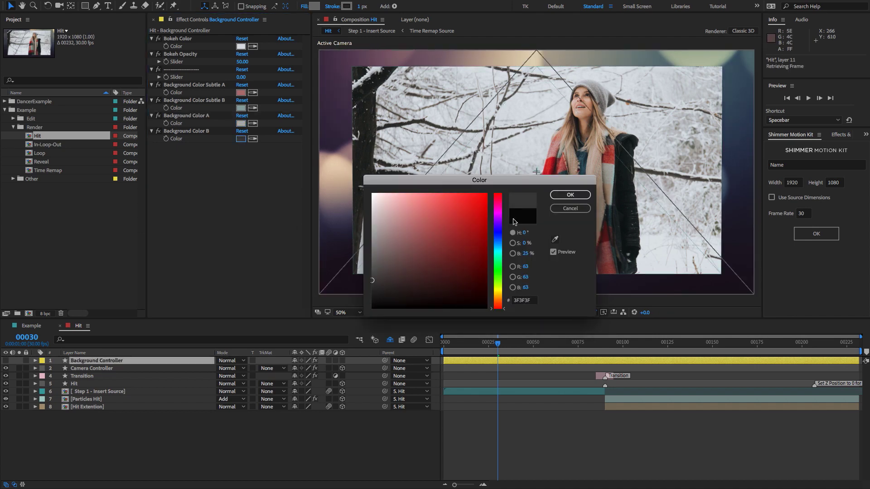
click(559, 196)
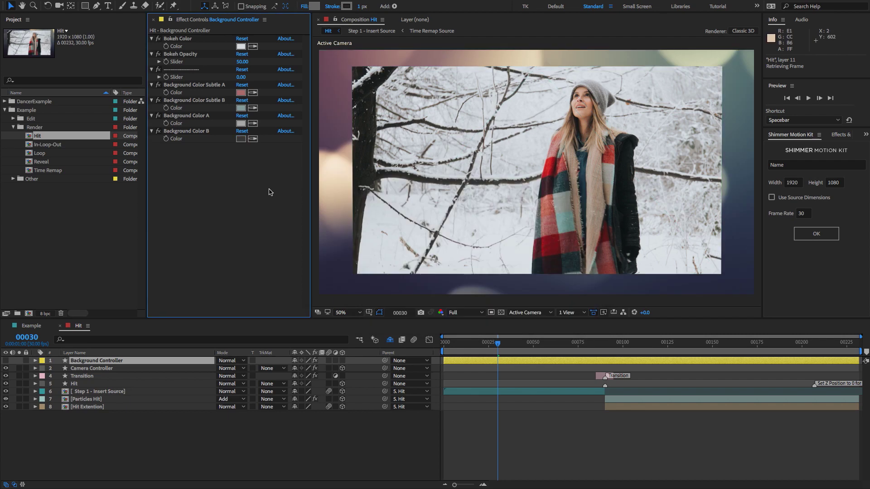
Undo all the recent color changes on the Background Controller, back through the sampled Bokeh Color
key(ctrl+z)
key(ctrl+z)
key(ctrl+z)
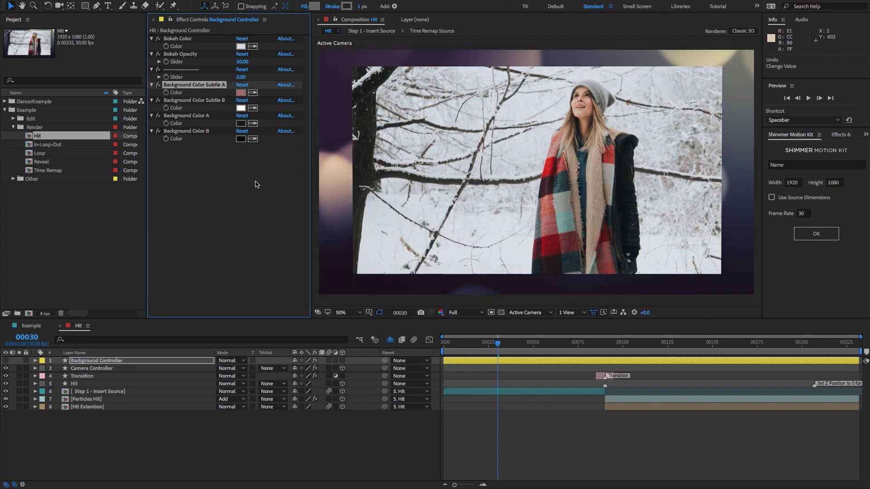
key(ctrl+z)
key(ctrl+z)
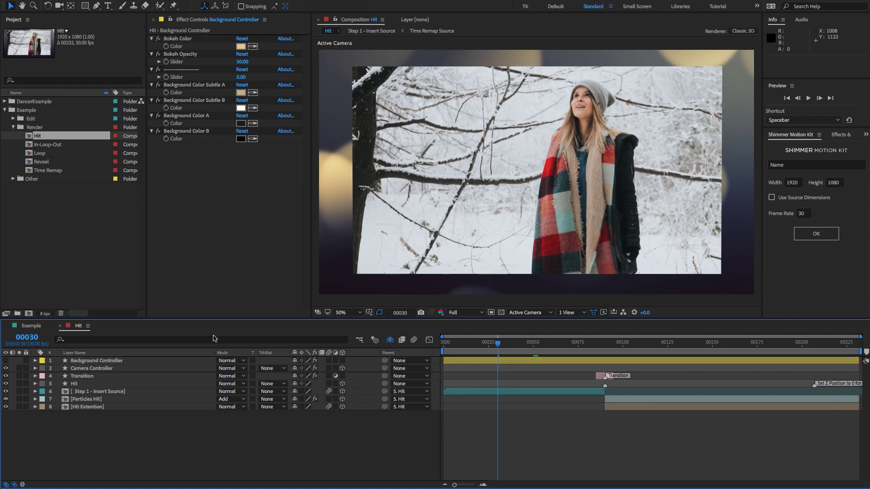
Add the Hit composition from the Render folder to the render queue
click(64, 252)
click(53, 141)
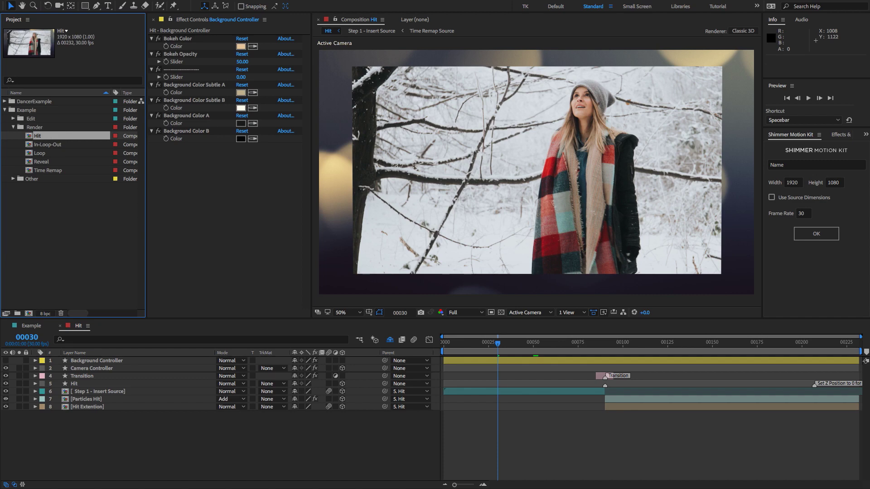
click(59, 0)
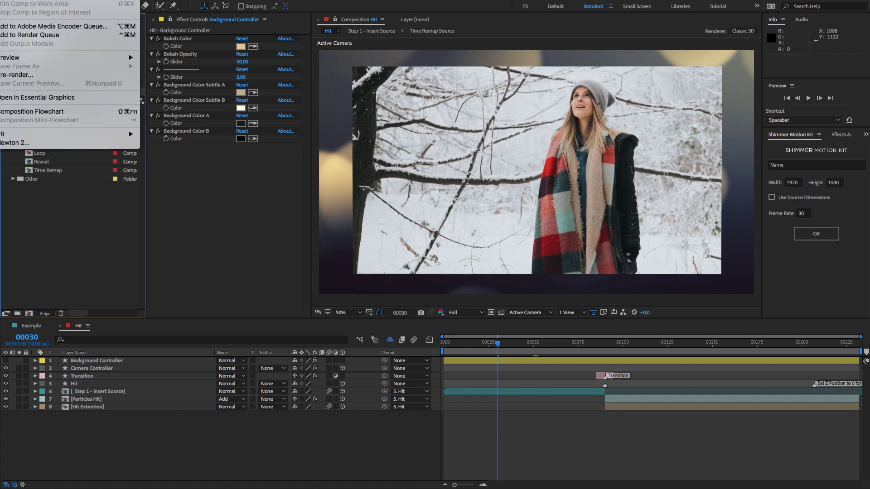
click(32, 35)
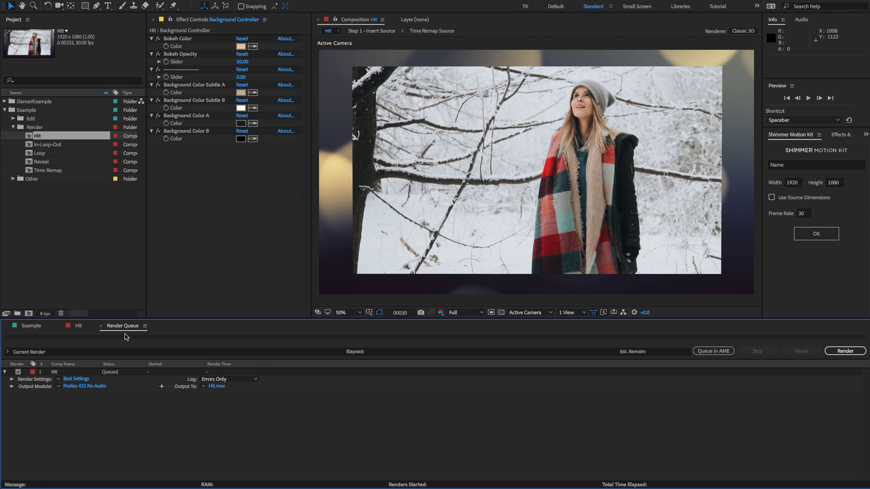
Open the queued Hit item's output module settings, choose the QuickTime format, and open its format options
click(79, 387)
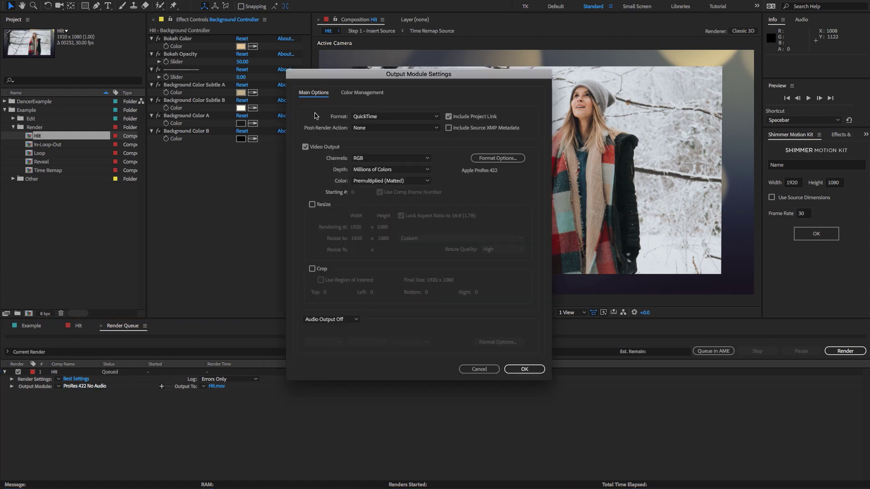
click(375, 117)
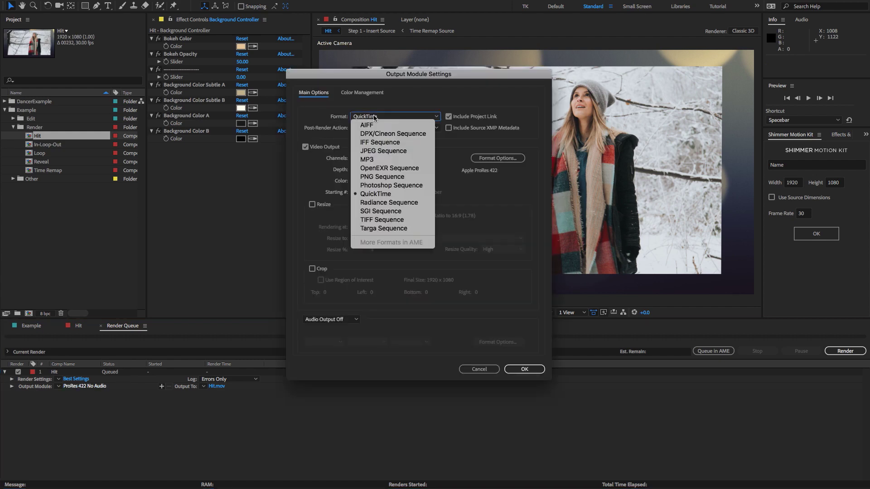
click(376, 194)
click(498, 158)
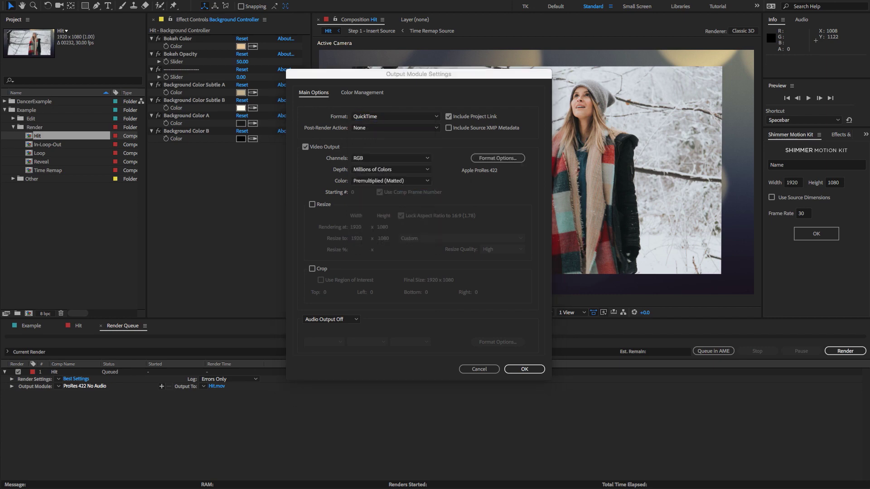
drag(869, 41, 402, 19)
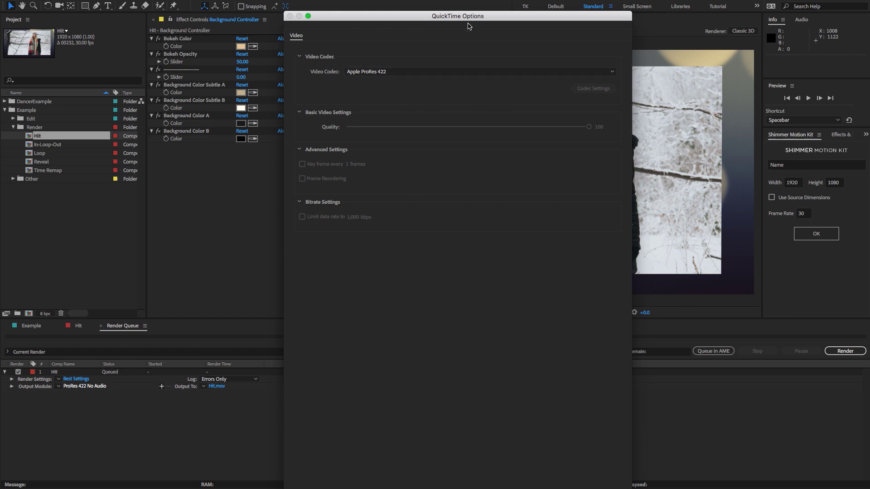
drag(471, 20, 470, 16)
Try the Animation video codec in the QuickTime options, review the codec list, and cancel the output module settings
click(420, 67)
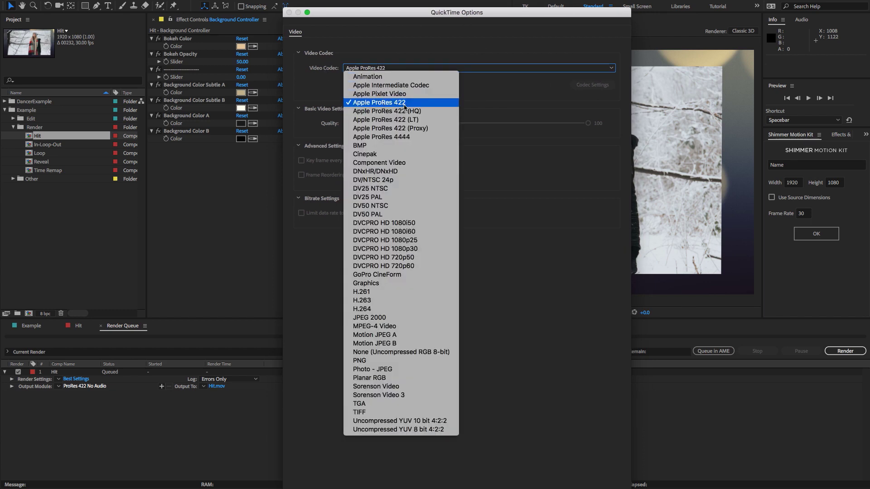
click(382, 76)
click(382, 70)
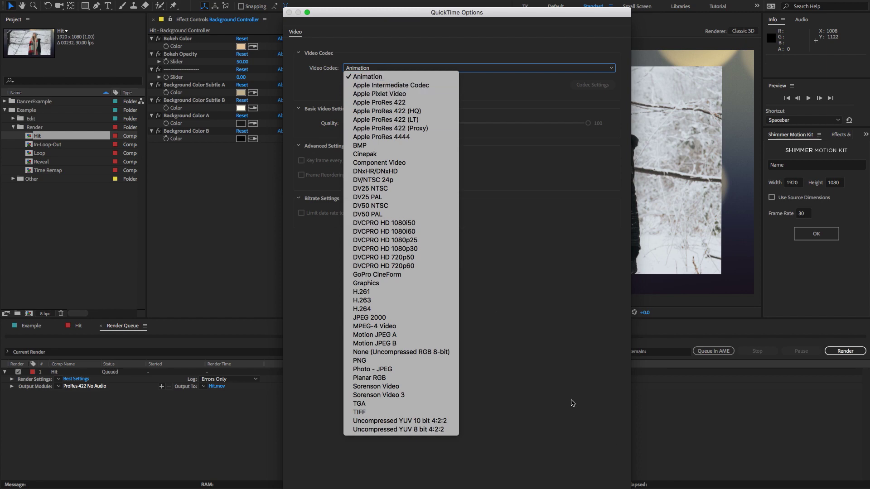
key(Escape)
key(Escape)
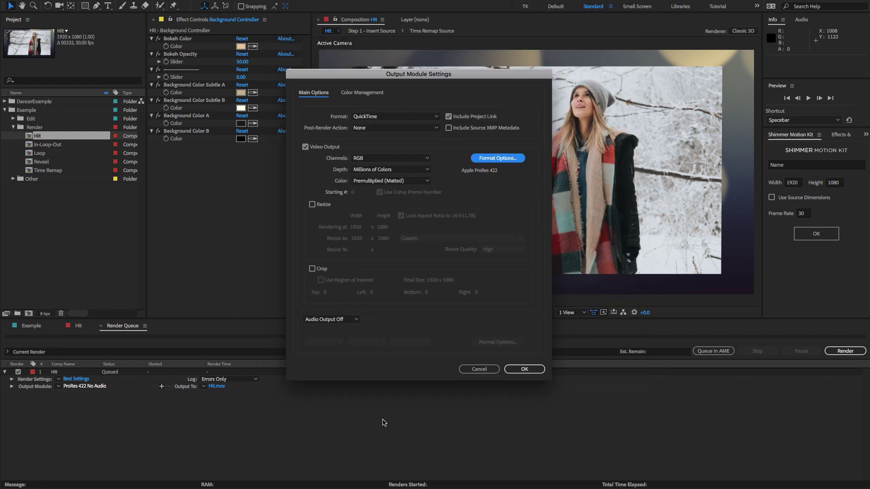
click(492, 374)
Select all five compositions in the Render folder, from Hit to Time Remap, and remove the Hit item from the render queue
click(45, 136)
shift+click(46, 171)
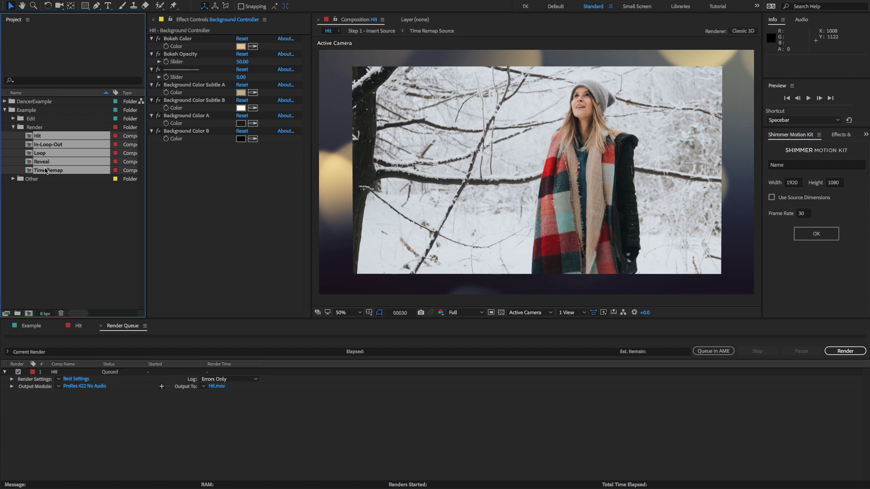
click(59, 372)
key(Delete)
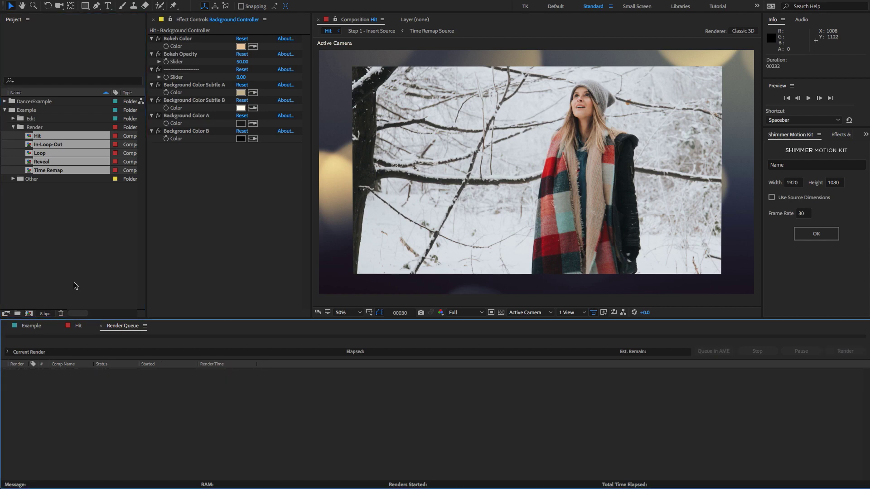
Switch to Premiere Pro and replace the Hit.mov clip in the Examples sequence with In-Loop-Out.mov at the sequence start
click(66, 220)
click(63, 145)
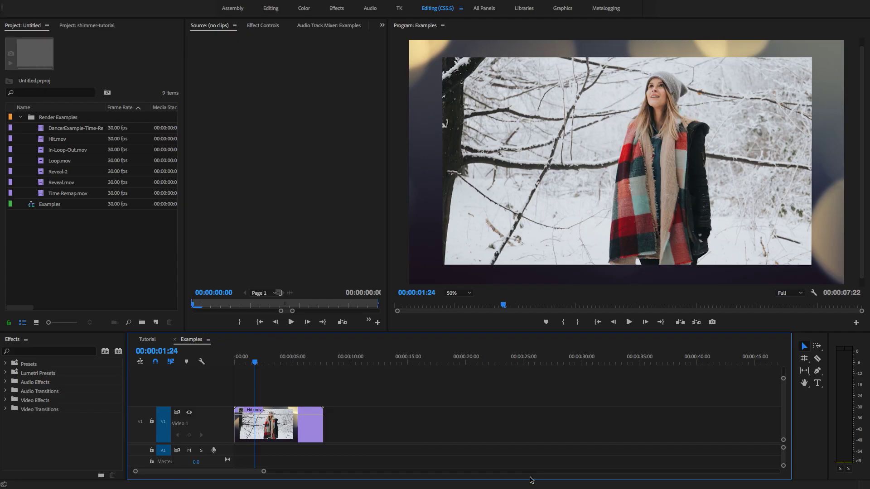
key(Delete)
drag(67, 150, 235, 422)
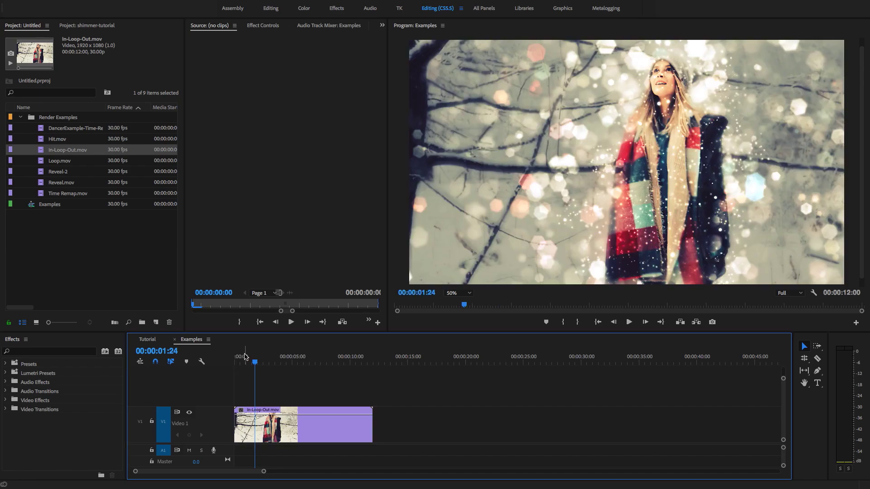
Play In-Loop-Out.mov from near its start and scrub back to around the four-second mark
click(241, 360)
key(space)
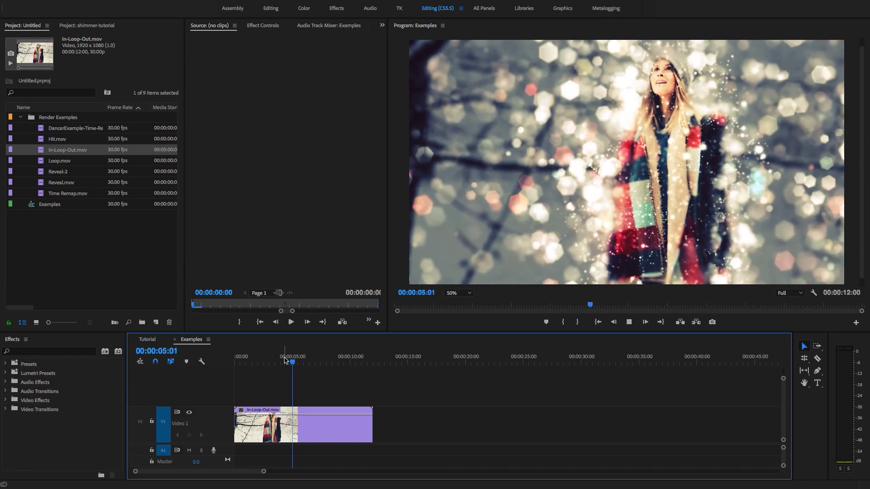
key(space)
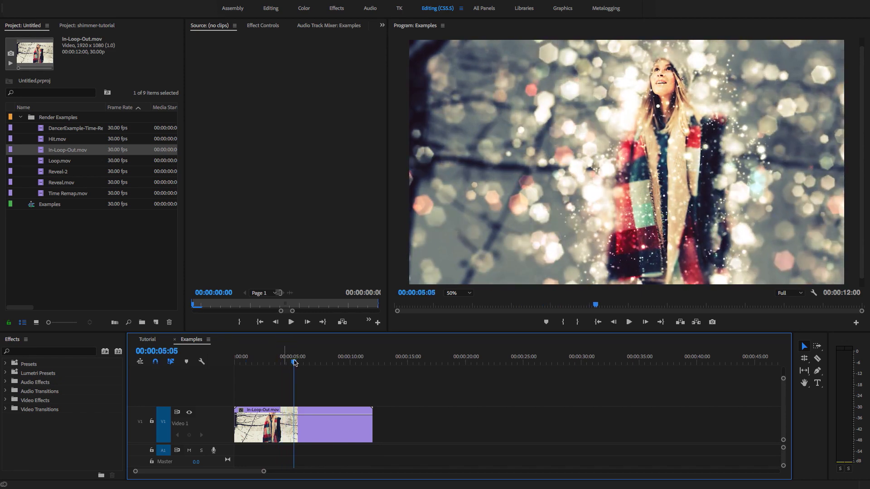
drag(294, 363, 284, 363)
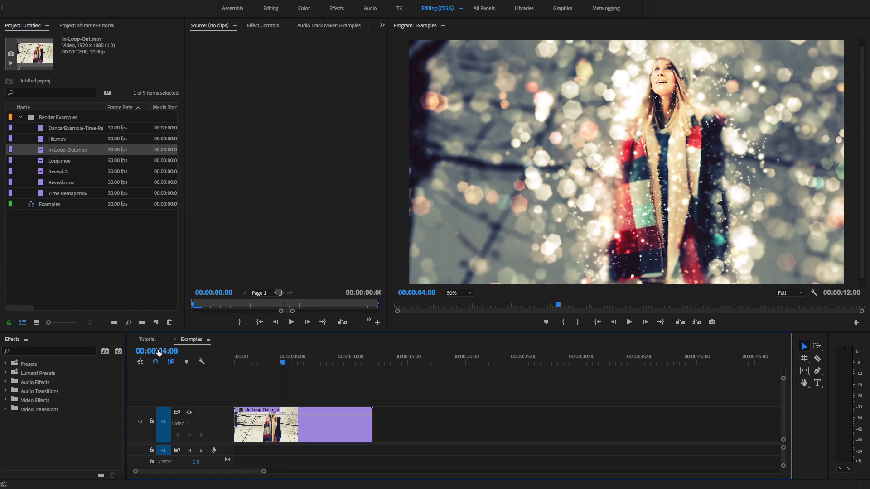
Switch the sequence time display to frames and split the In-Loop-Out.mov clip at frame 120
ctrl+click(144, 351)
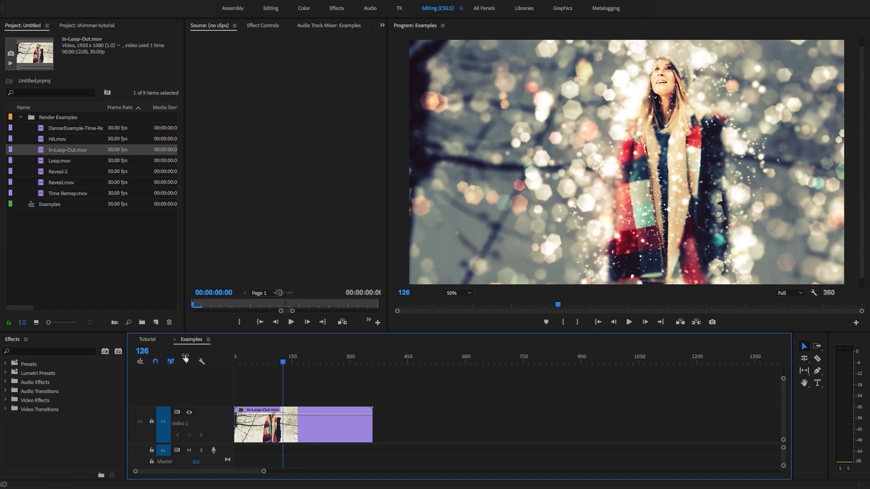
click(281, 361)
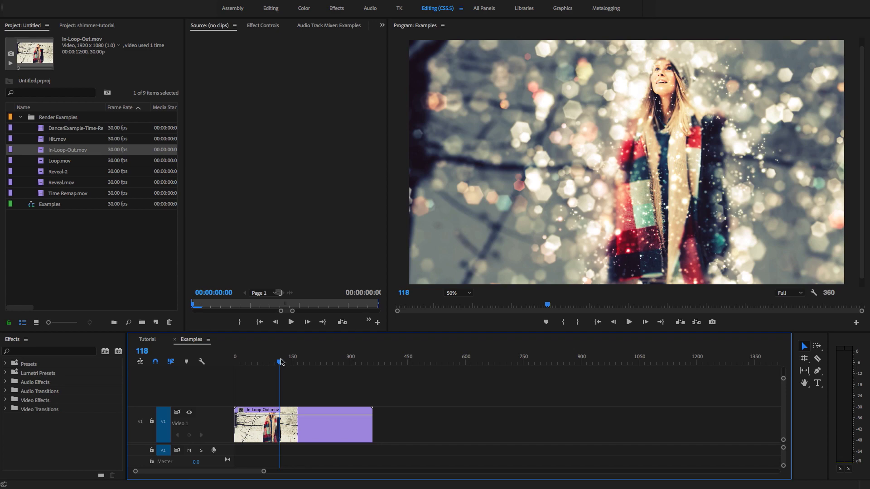
drag(281, 361, 281, 362)
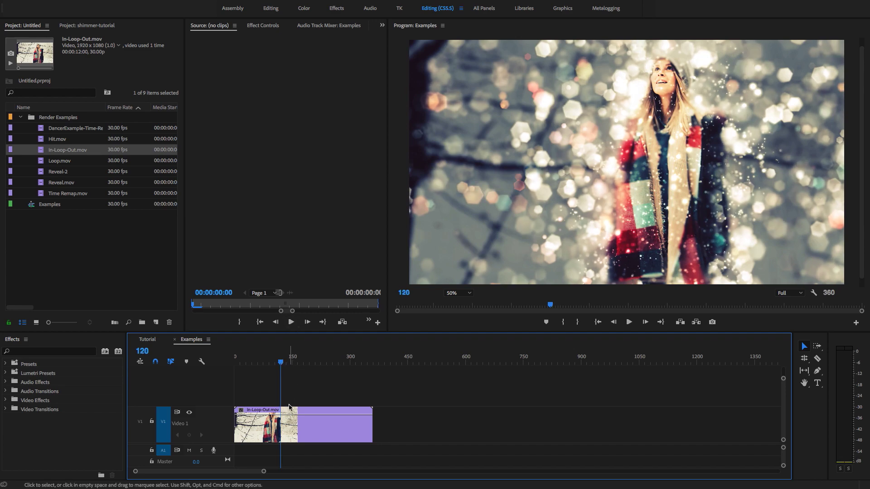
key(c)
click(282, 416)
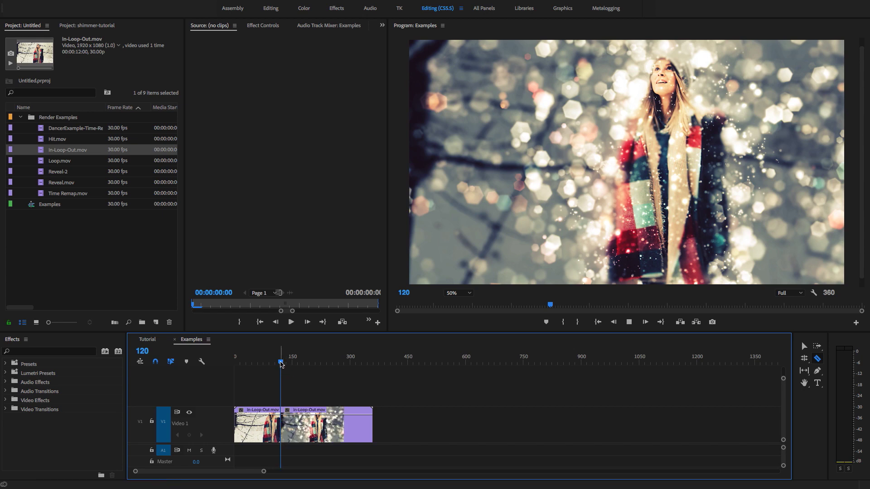
Split the remaining In-Loop-Out.mov clip at frame 240 to isolate the middle loop segment
drag(281, 364, 305, 365)
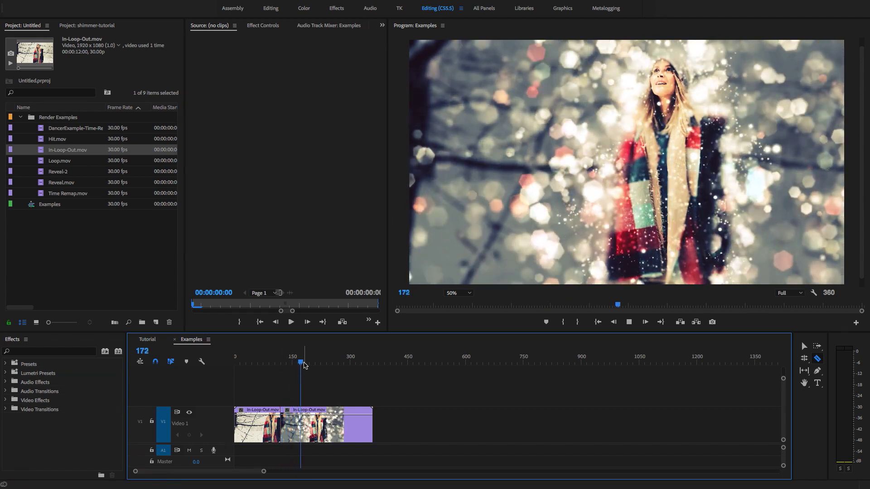
click(327, 365)
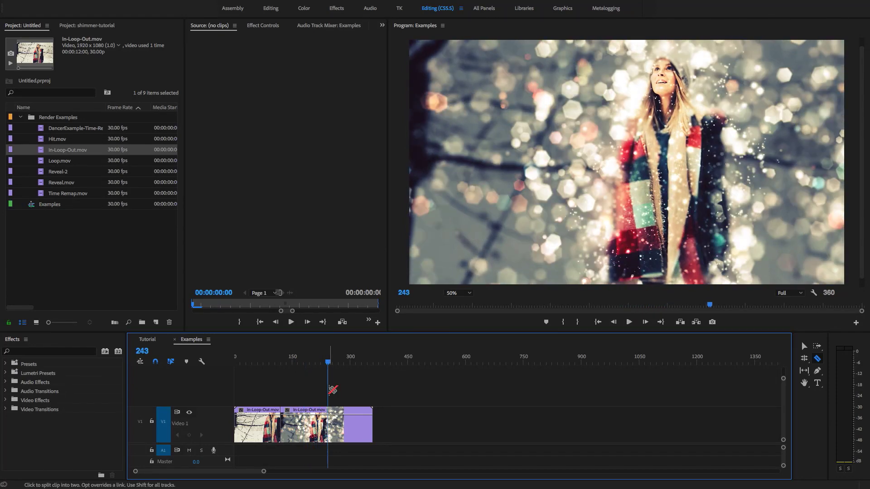
key(=)
drag(386, 364, 384, 364)
click(385, 415)
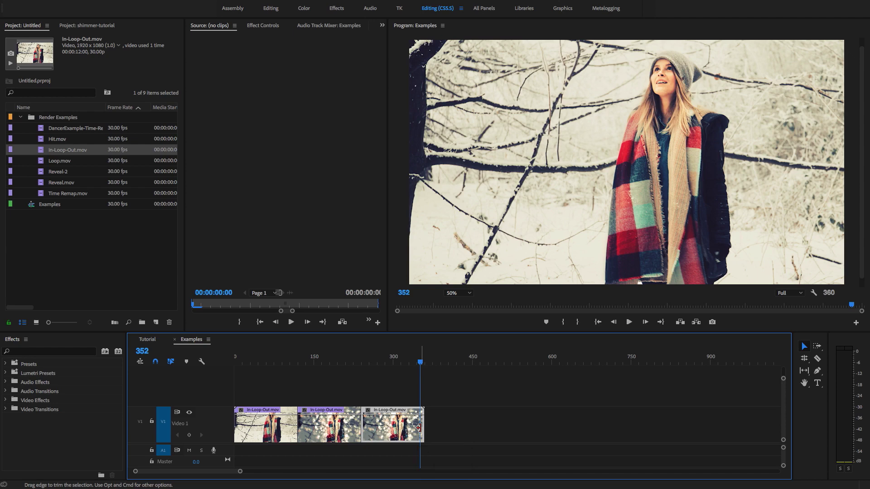
Delete the last In-Loop-Out.mov segment, from frame 240 to the end of the sequence
click(334, 358)
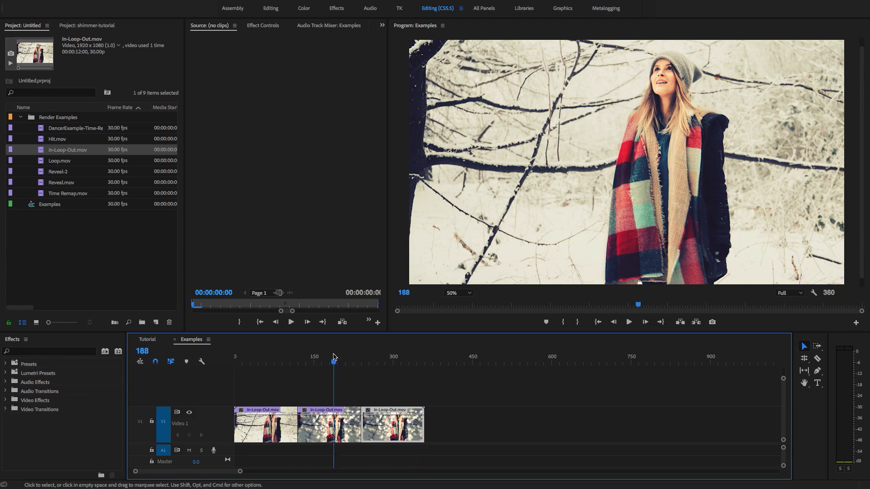
drag(334, 358, 298, 361)
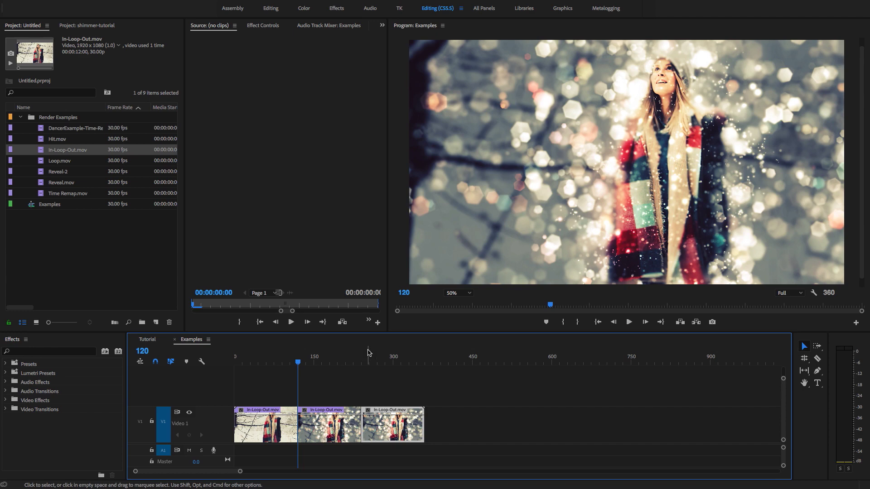
click(388, 414)
key(Delete)
Copy the middle loop segment and paste it five times in a row, starting at frame 240
click(329, 413)
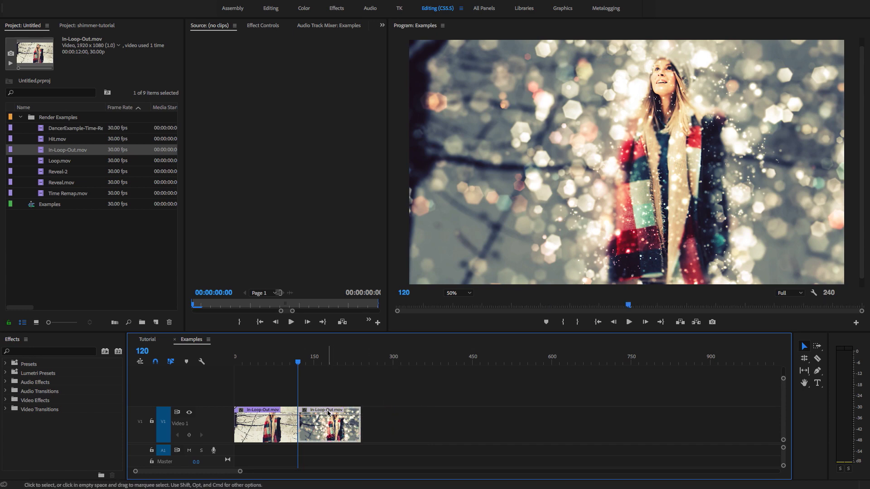
drag(334, 358, 358, 357)
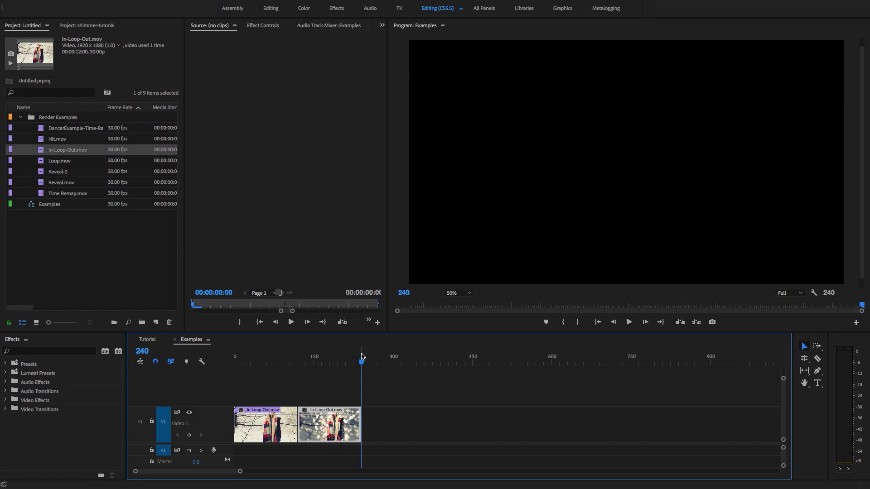
key(ctrl+z)
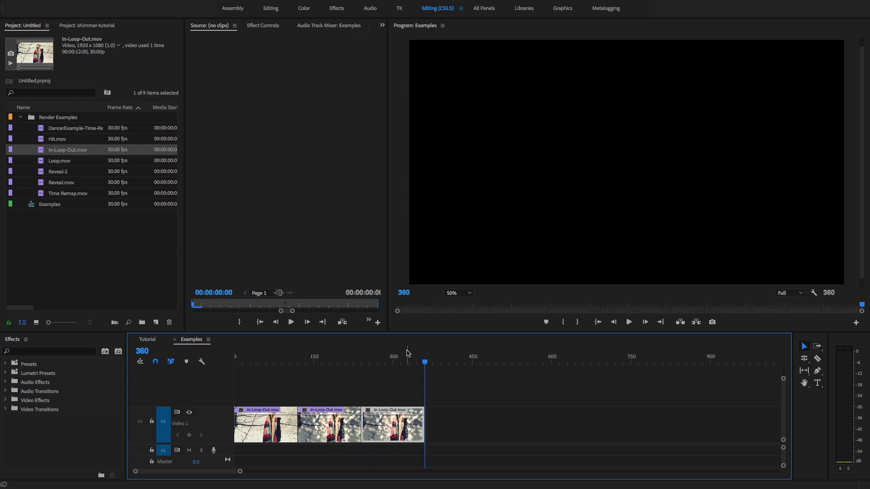
key(ctrl+v)
key(ctrl+v)
key(ctrl+v)
key(ctrl+v)
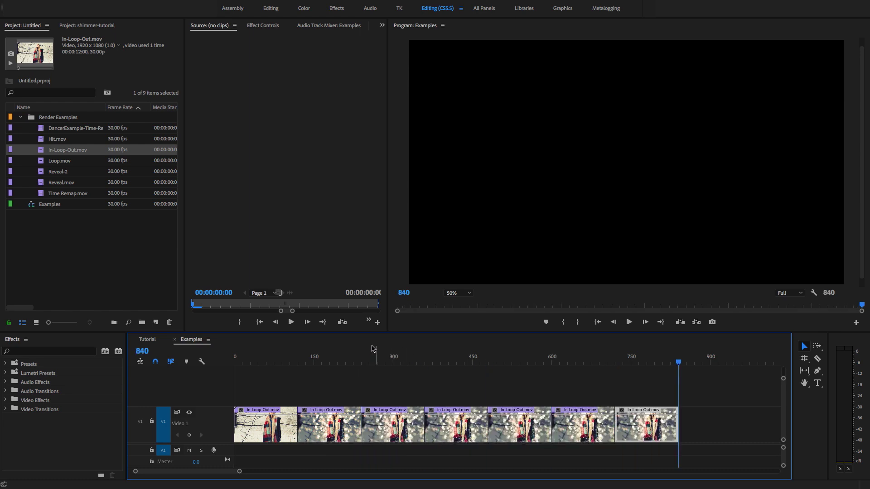
Play back the extended In-Loop-Out.mov sequence and delete all of its clips from the Examples timeline
click(349, 357)
key(space)
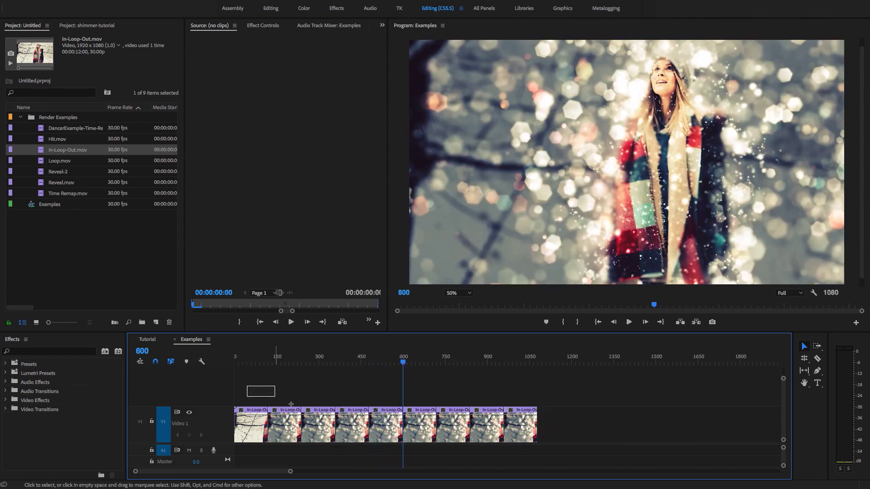
drag(291, 404, 575, 442)
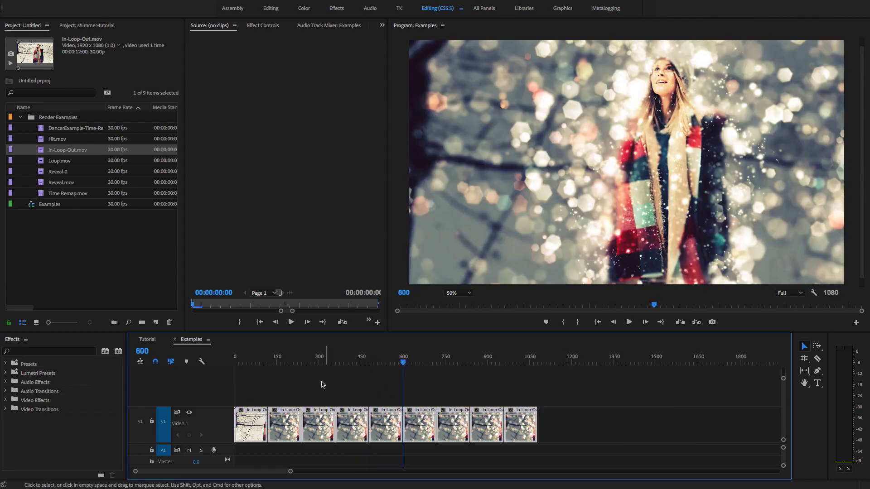
key(Delete)
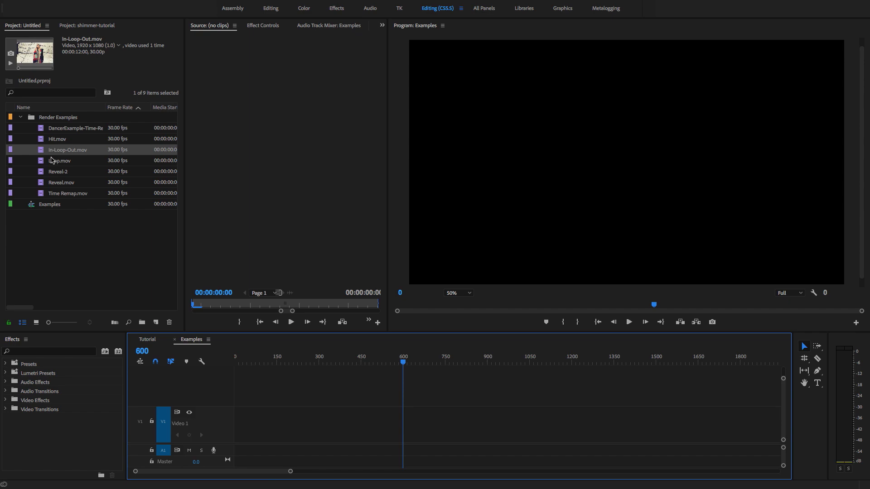
Place Loop.mov at the start of the Examples sequence and play it from the beginning
click(53, 161)
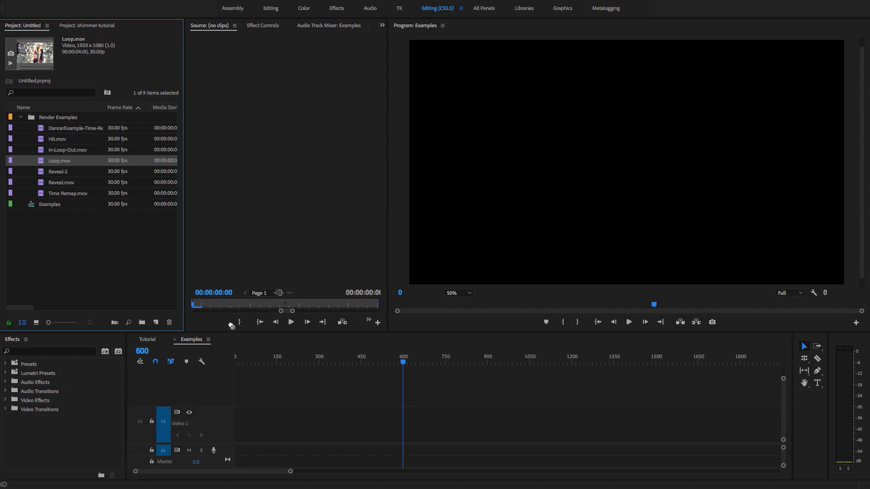
drag(231, 325, 245, 424)
click(231, 356)
key(space)
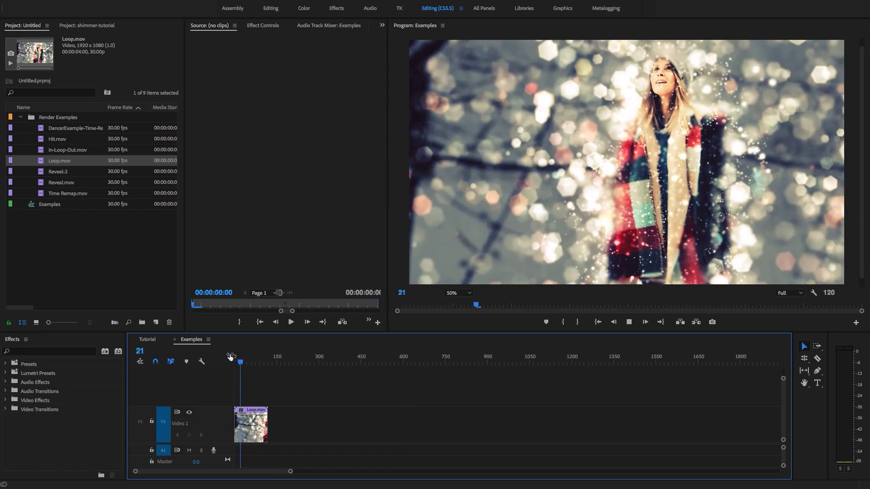
click(229, 357)
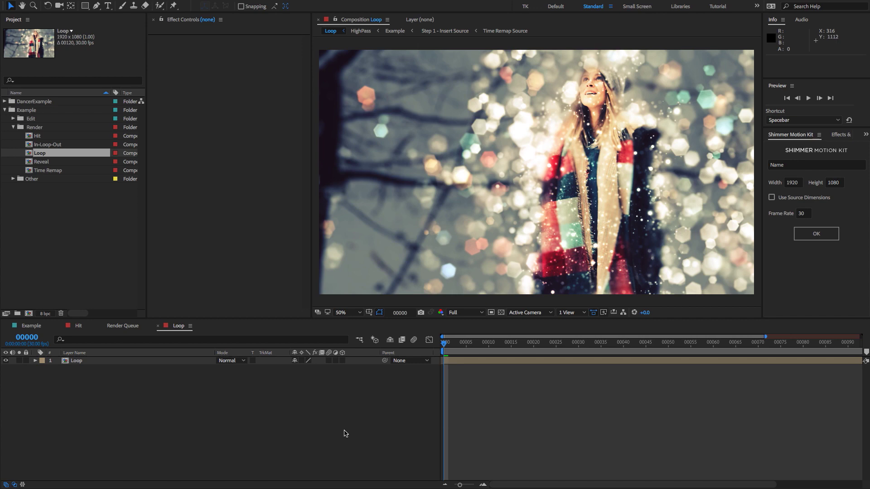
In After Effects, add the Loop composition to the render queue with the Gif Preset output module
click(169, 327)
click(77, 361)
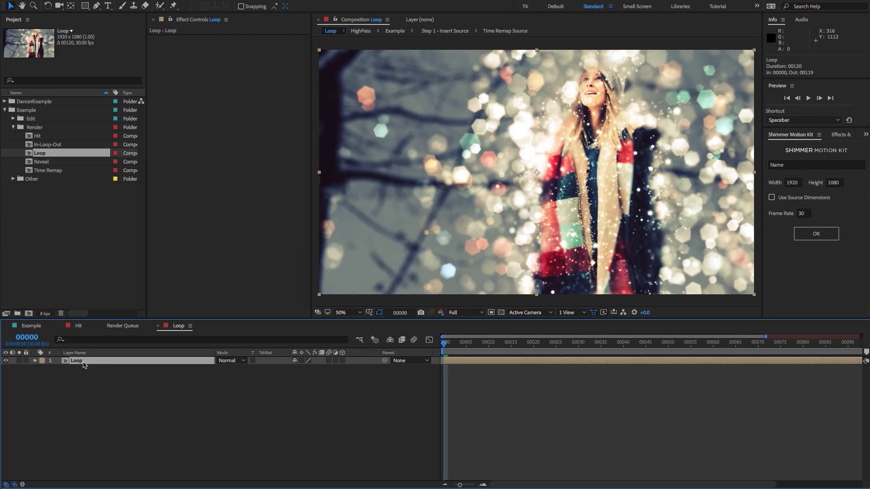
key(ctrl+m)
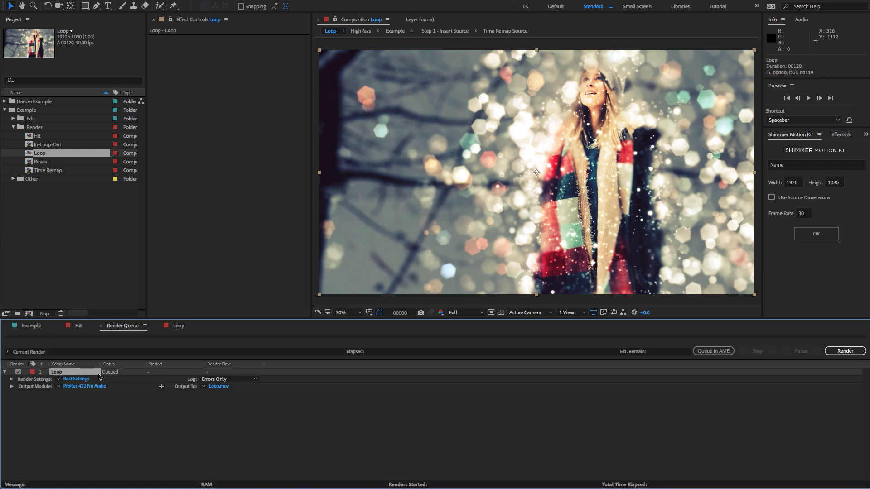
click(65, 388)
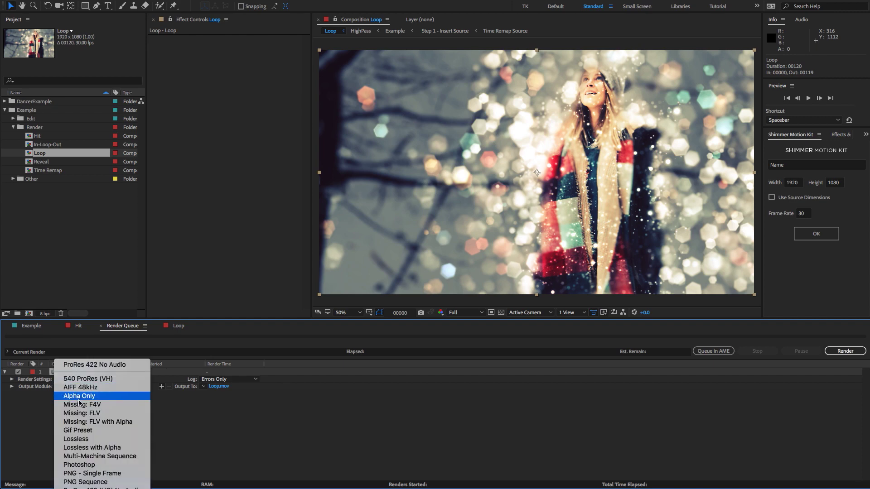
click(79, 429)
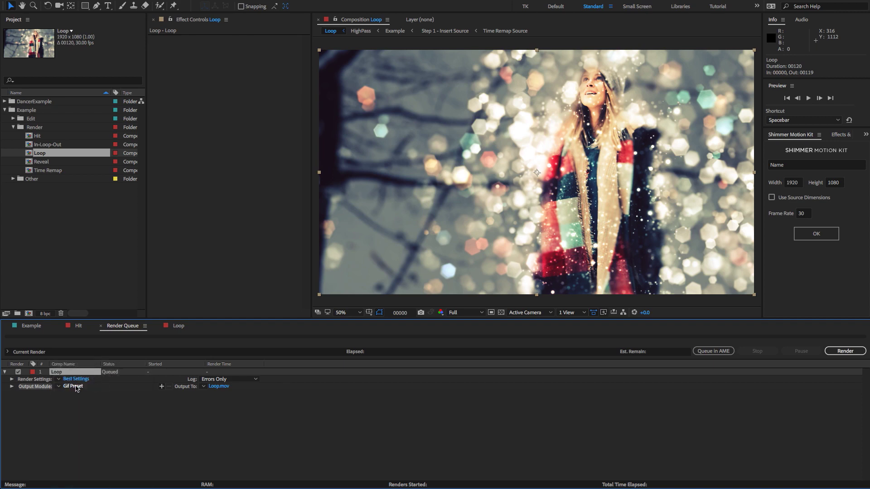
Review the Gif Preset's output module settings, including its format and resize dimensions, without changing them
click(76, 386)
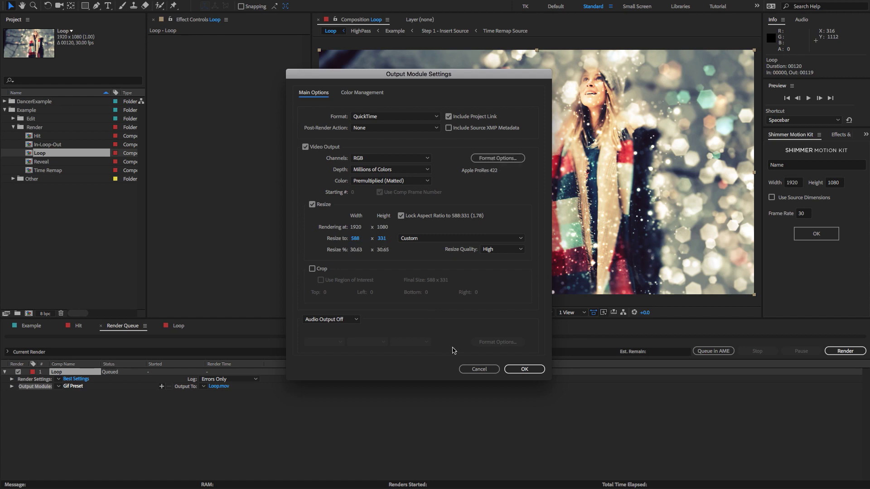
click(479, 369)
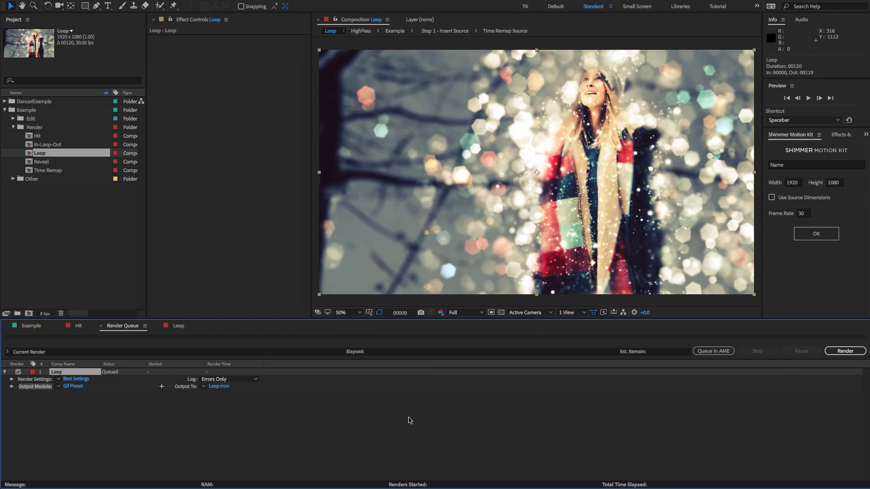
click(409, 417)
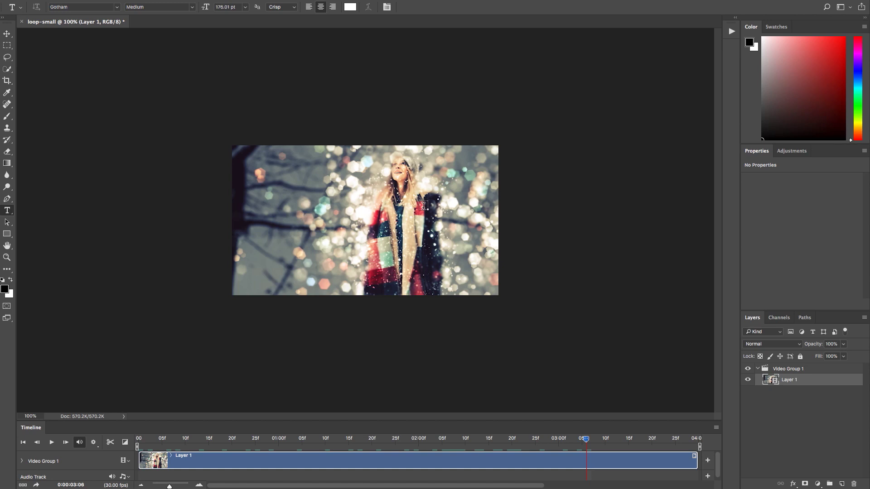
Switch to Photoshop, open Save for Web for the loop-small document and choose the GIF 32 Dithered preset
click(0, 0)
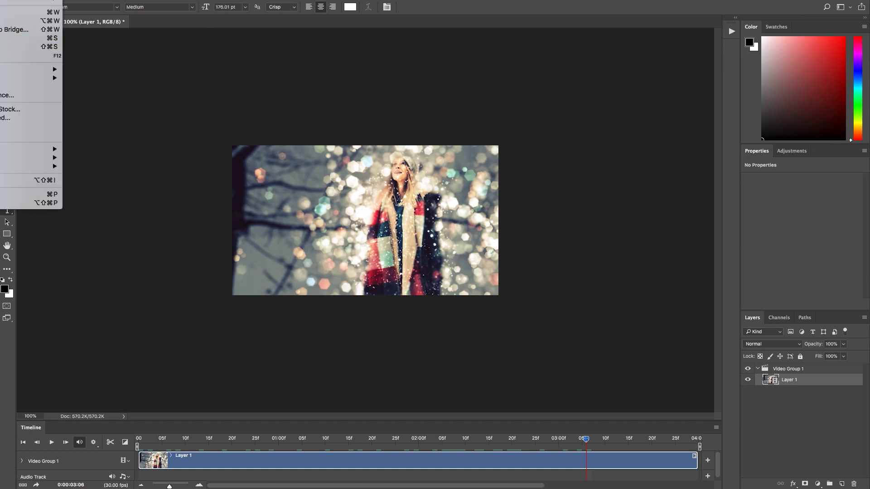
mouse_move(27, 68)
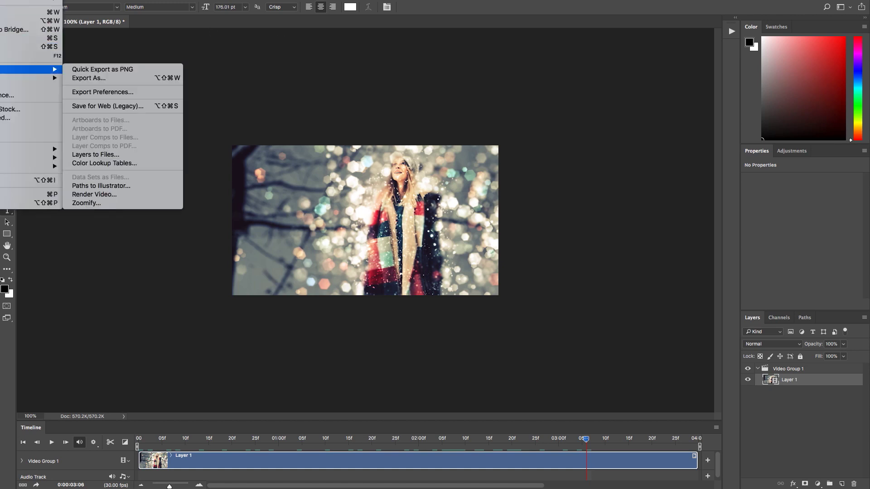
click(120, 107)
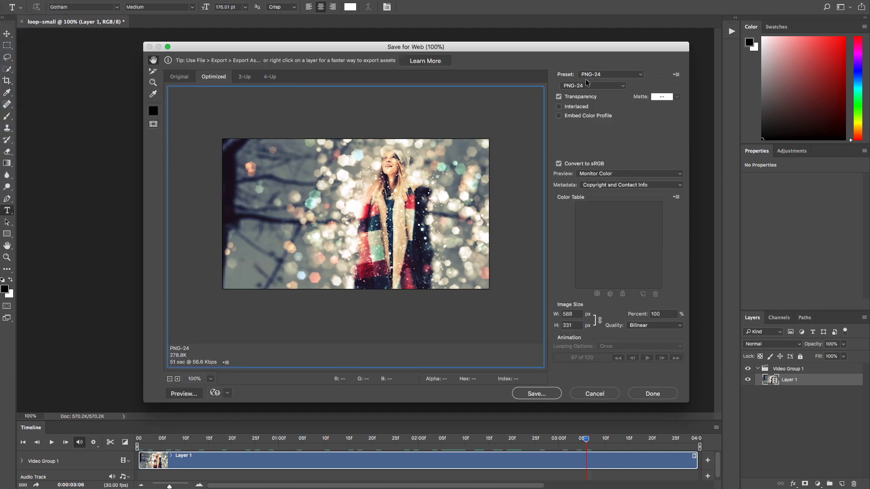
click(588, 76)
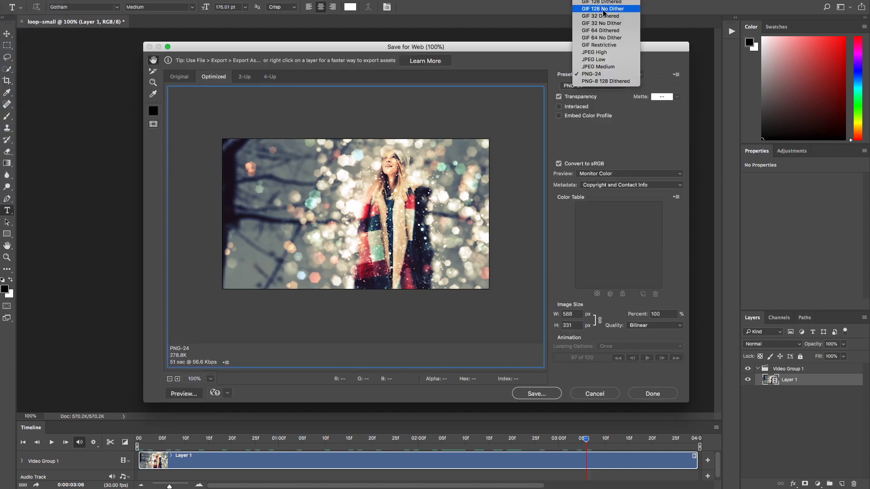
click(614, 12)
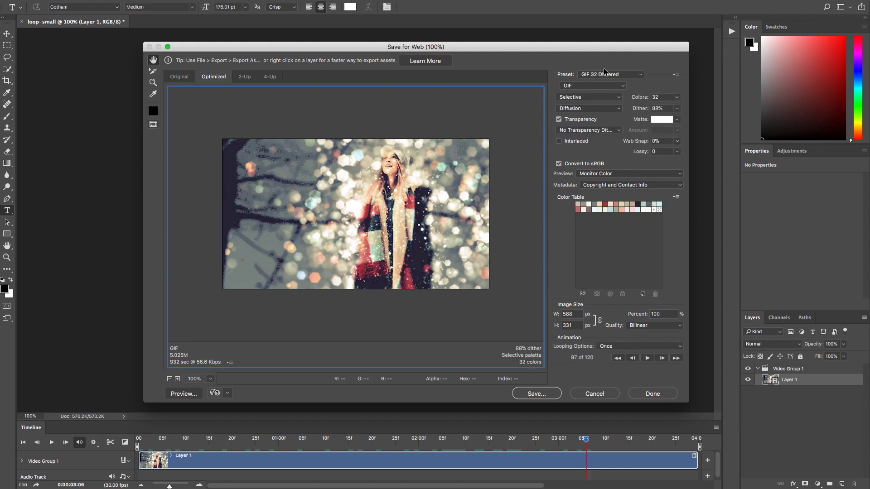
Set the GIF to 16 colors with looping set to Forever, and close the export without saving
click(677, 98)
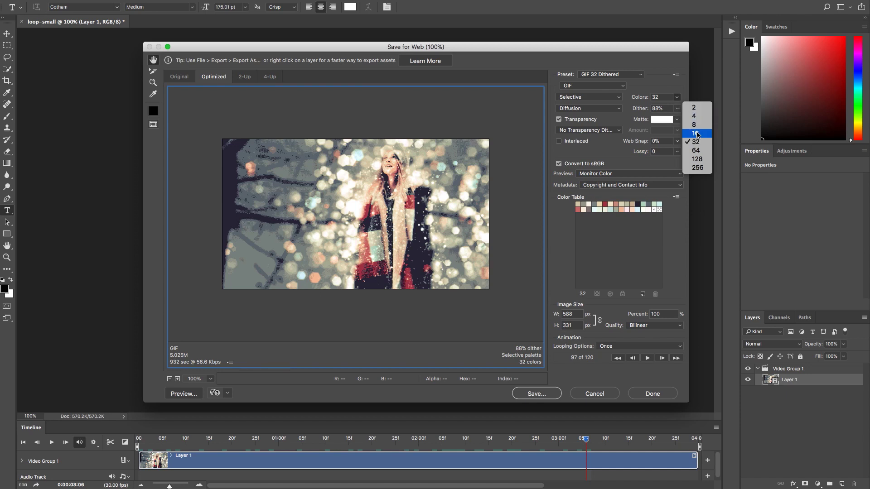
click(696, 133)
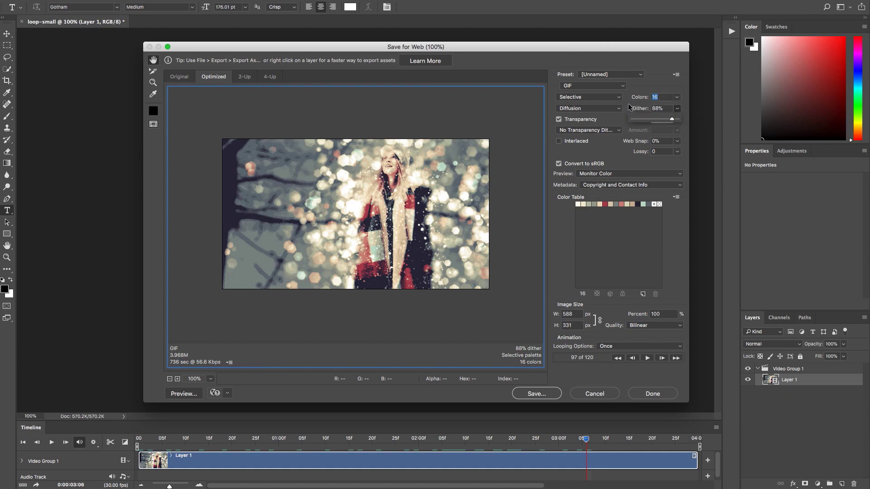
key(Tab)
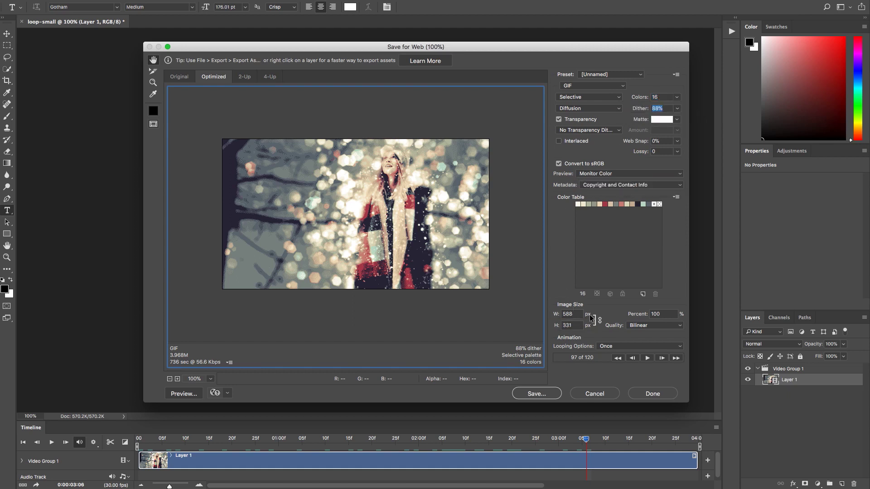
click(611, 347)
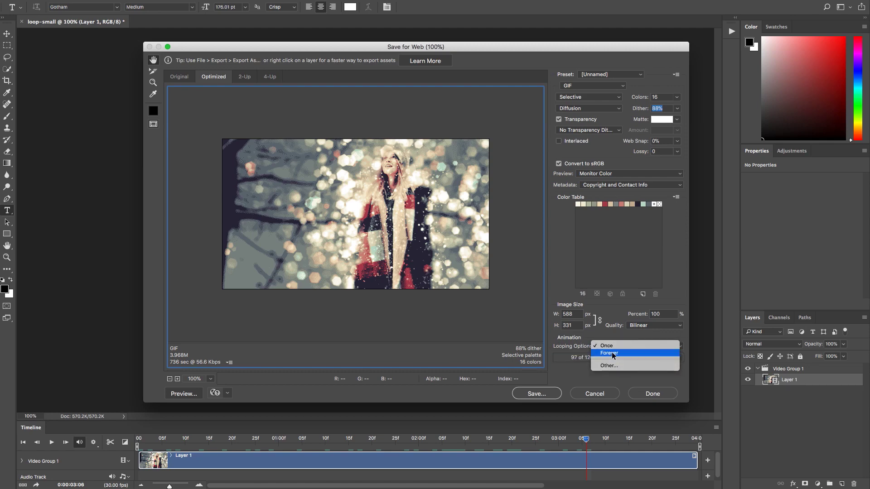
click(611, 356)
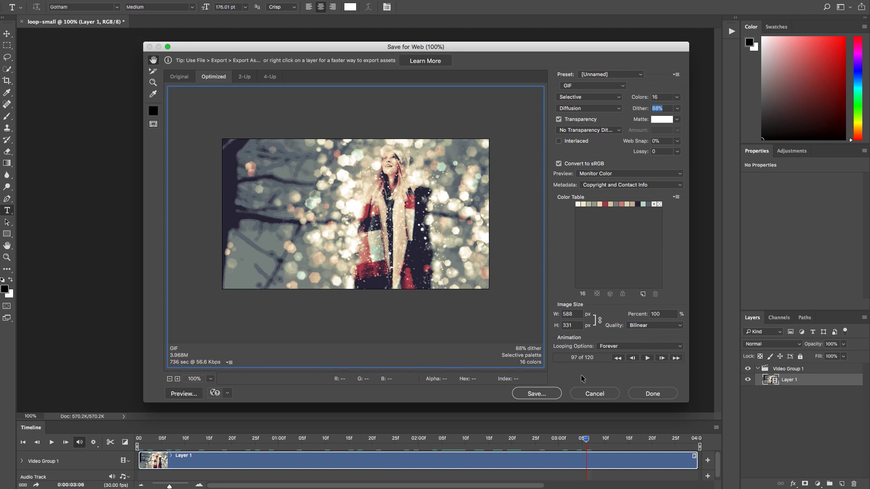
click(589, 394)
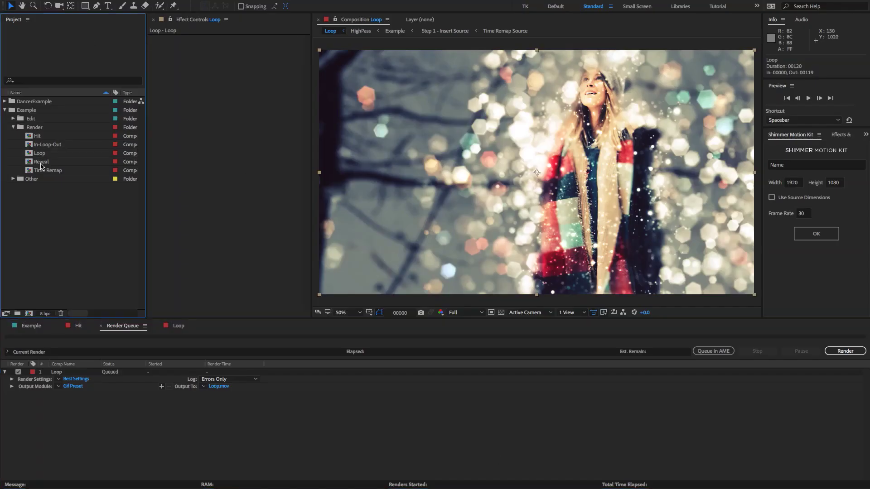
Select the Reveal composition in After Effects, and in Premiere Pro replace Loop.mov with Reveal.mov at the start of the Examples sequence
click(41, 162)
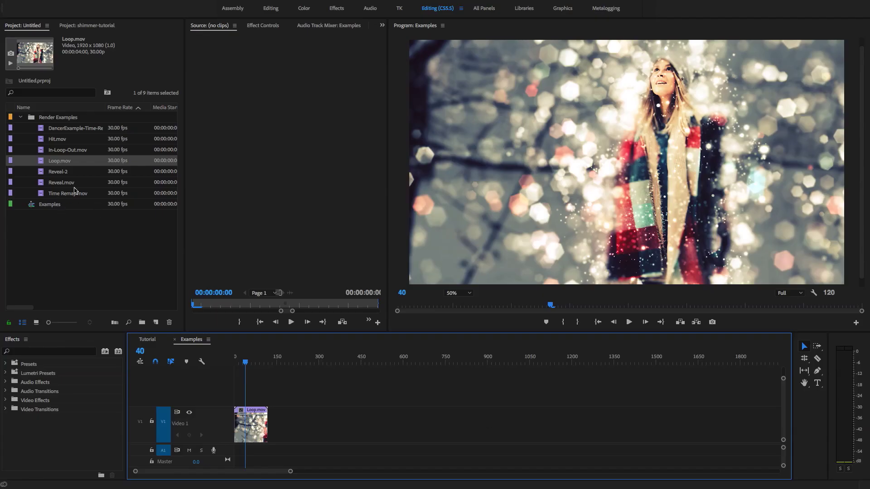
click(268, 390)
key(Delete)
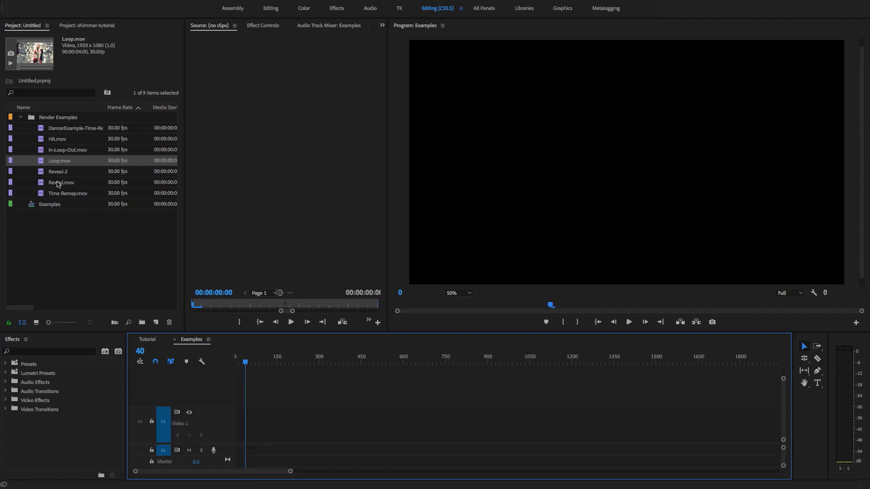
drag(61, 182, 239, 438)
key(Home)
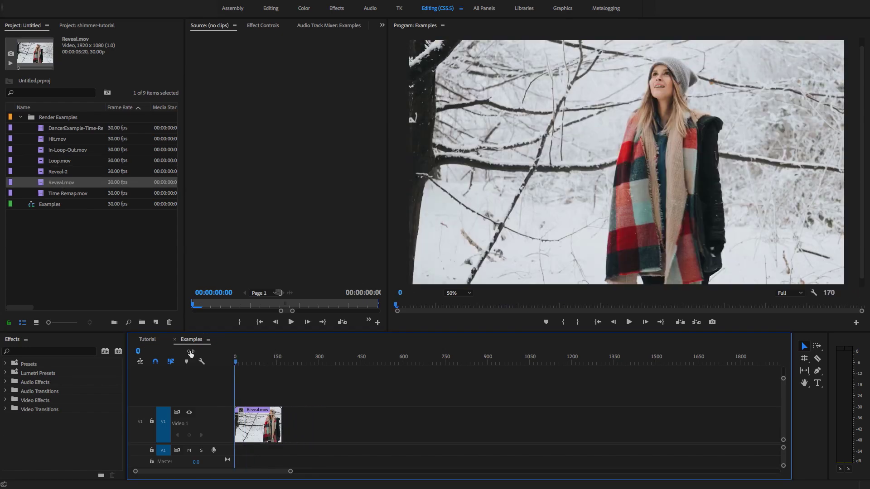
Play Reveal.mov from the beginning, then replay its opening to examine the reveal
key(space)
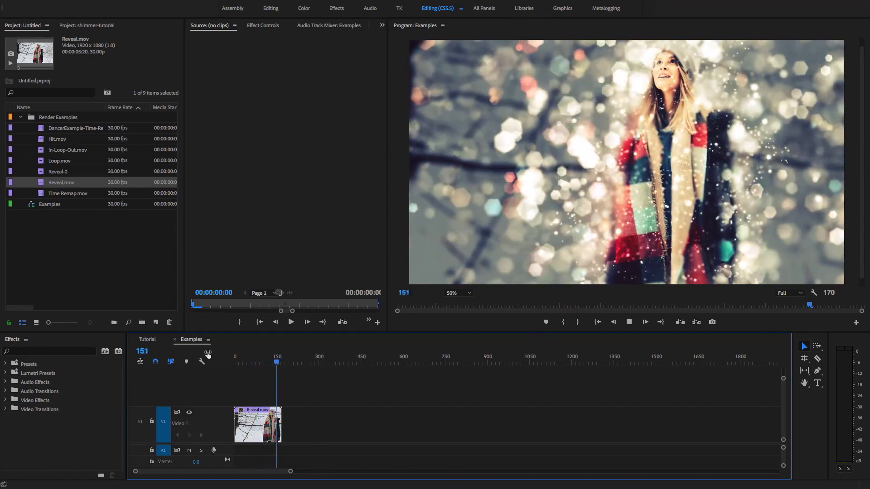
key(space)
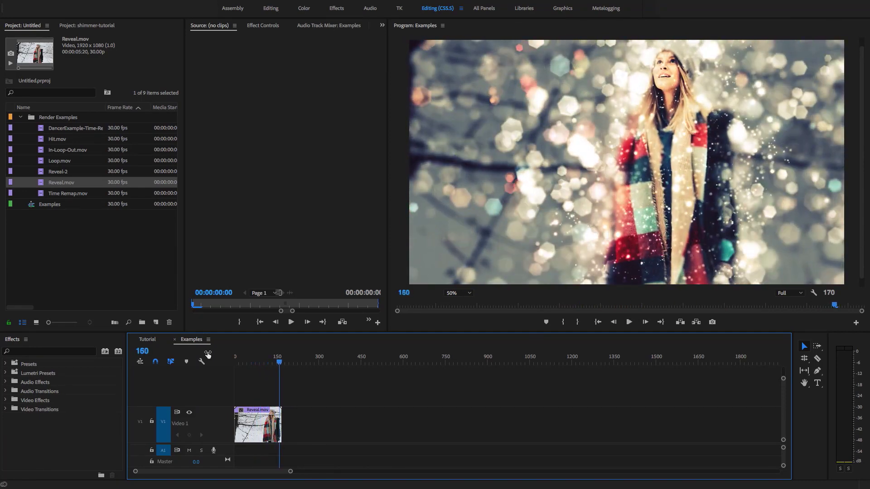
key(Home)
key(space)
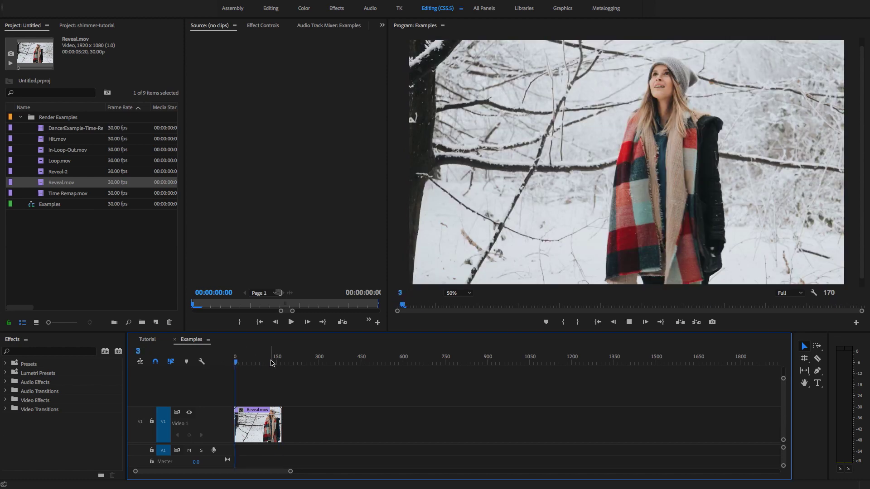
key(space)
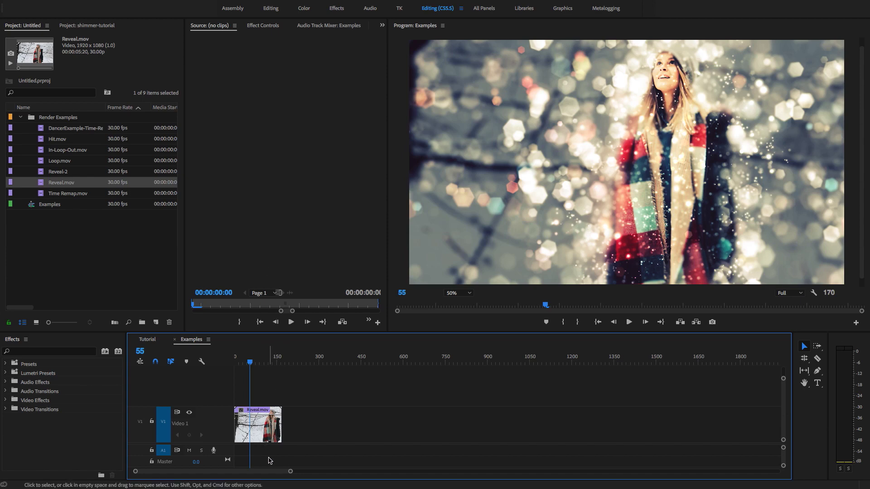
Append Reveal-2 directly after Reveal.mov in the Examples sequence and play across the cut between the clips
drag(60, 176, 292, 424)
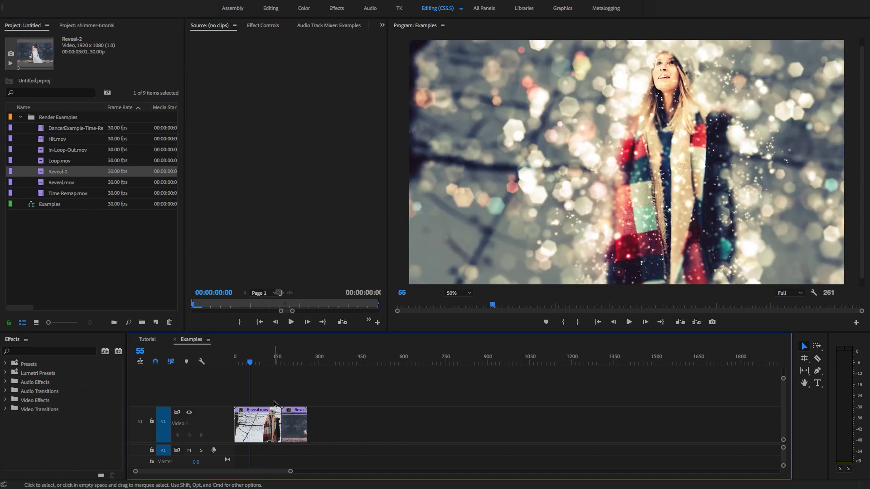
key(=)
click(274, 362)
drag(276, 367, 288, 366)
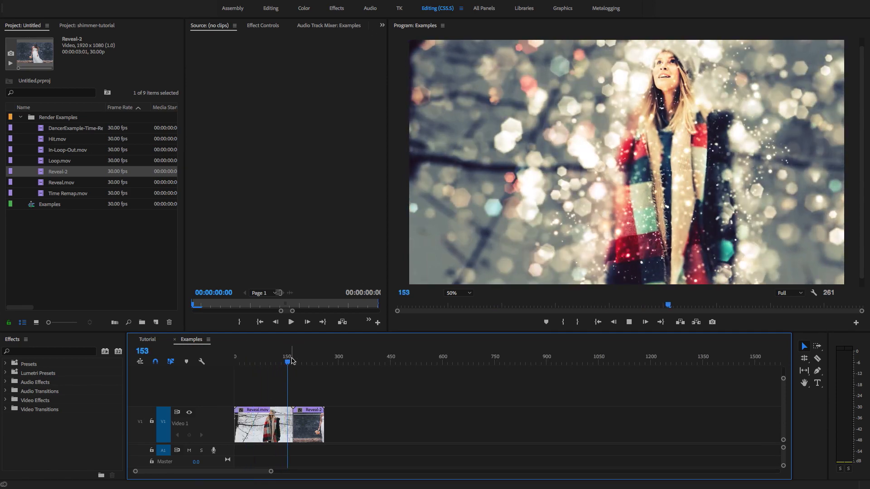
key(space)
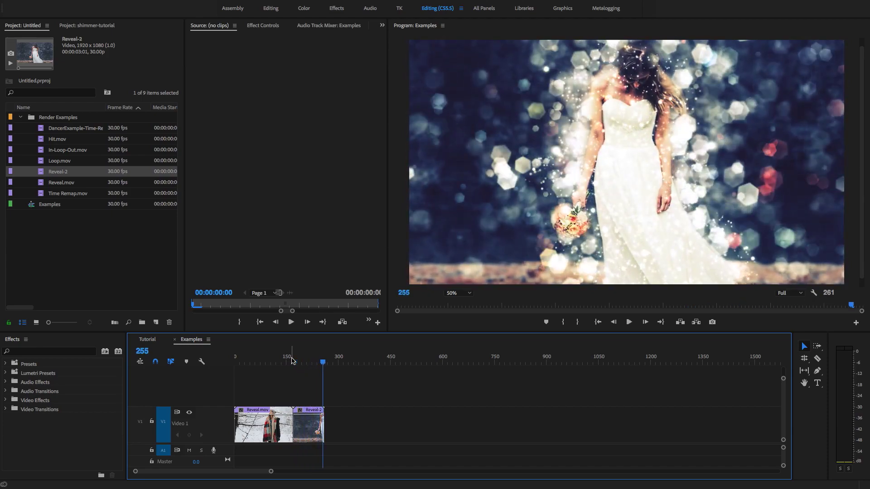
click(292, 361)
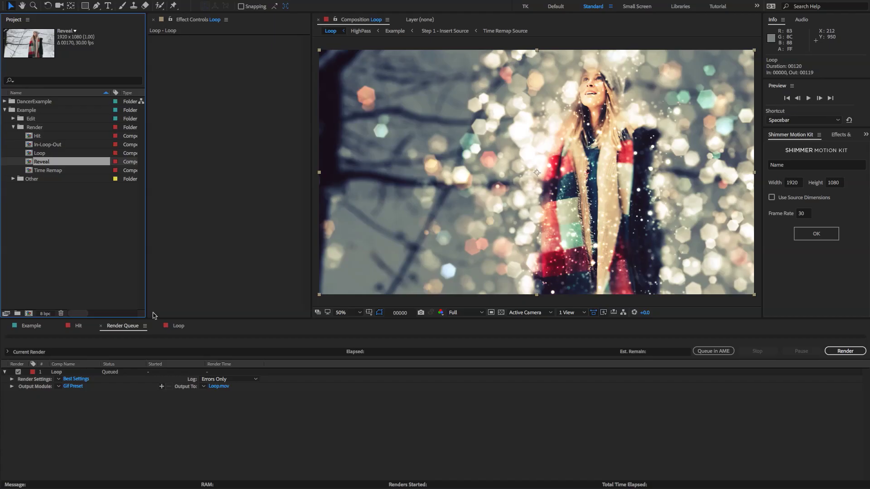
In After Effects, open the Reveal composition, go to frame 27 and inspect the Z Position marker near the Hit layer's end
double_click(41, 162)
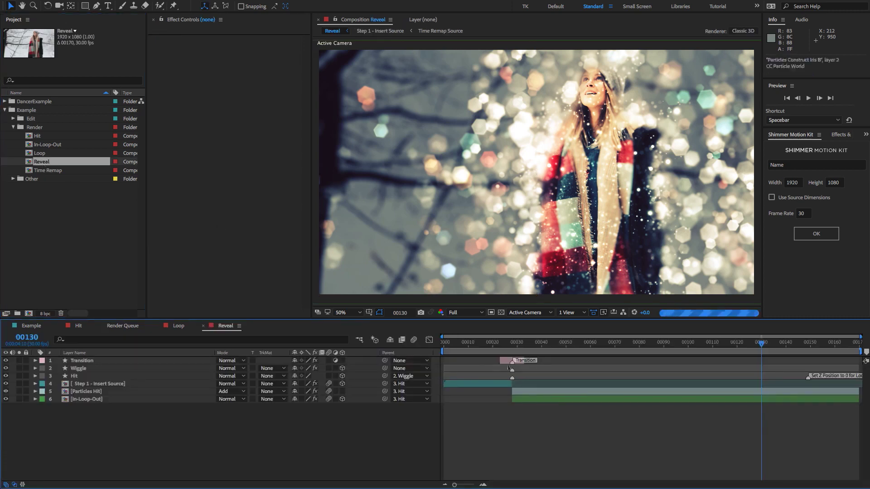
click(510, 348)
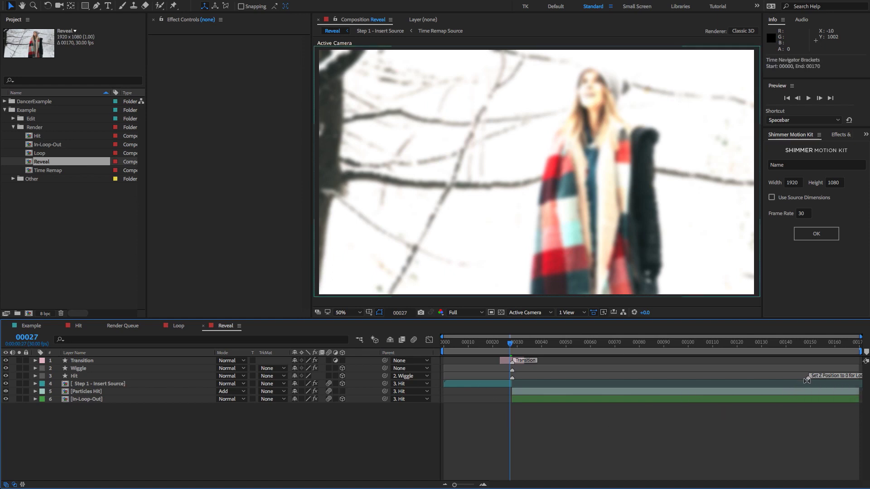
scroll(825, 382, up, 3)
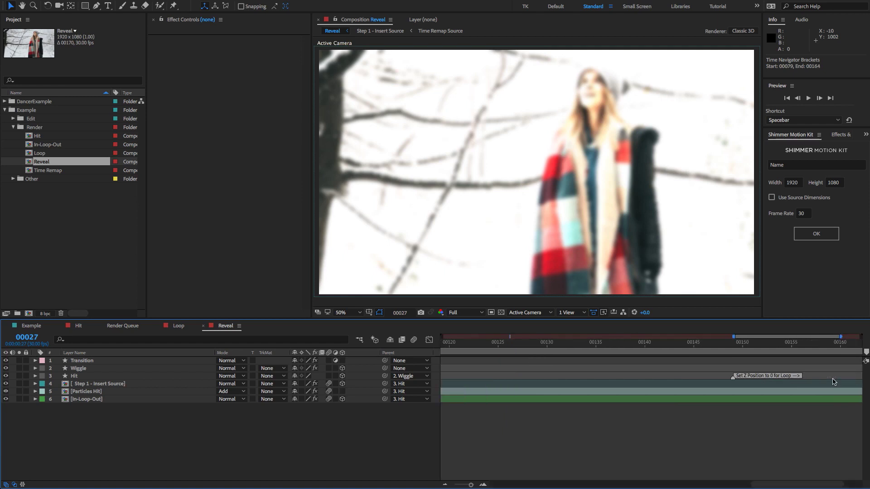
scroll(713, 386, down, 3)
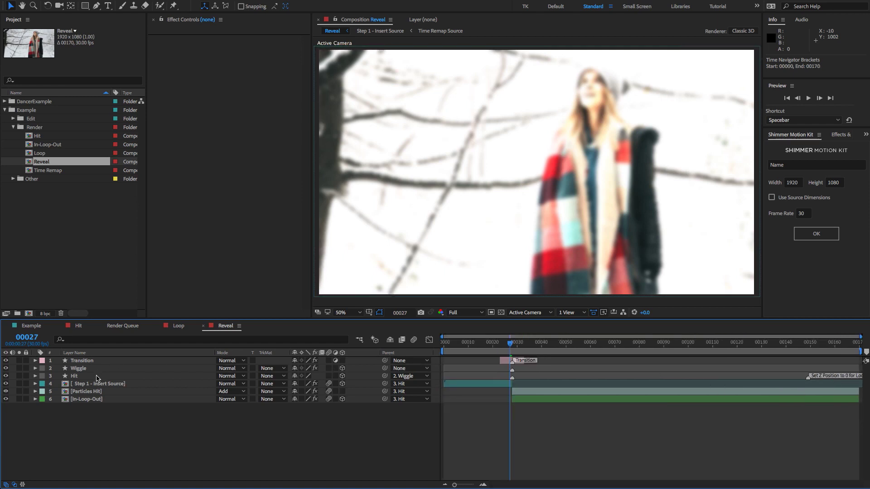
Reveal the Hit layer's keyframed properties, select Z Position and scrub to its final keyframe at frame 169
click(97, 377)
key(u)
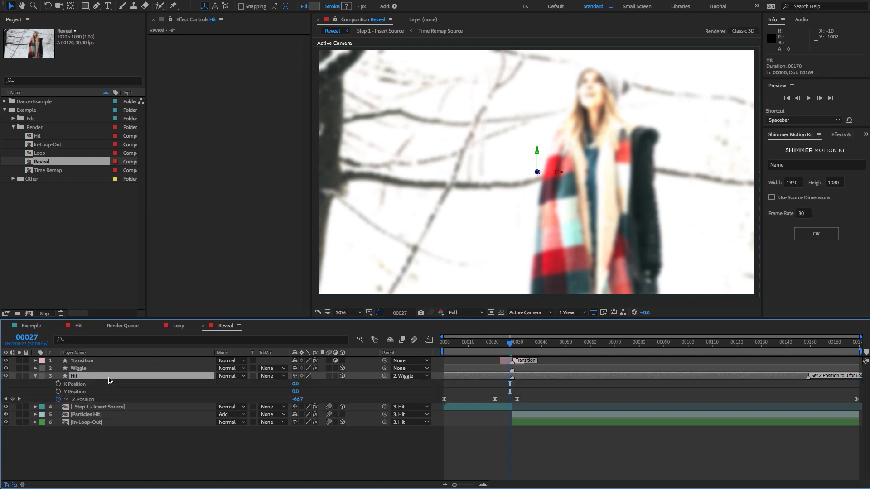
click(88, 401)
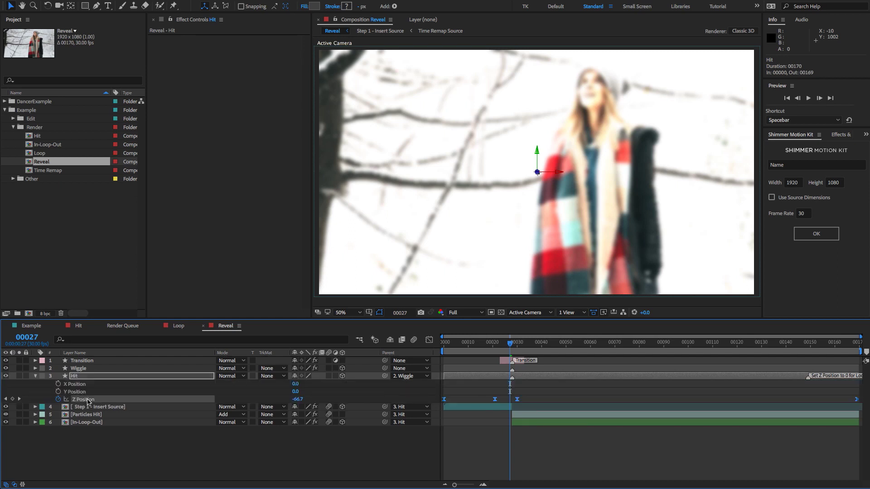
drag(760, 347, 852, 352)
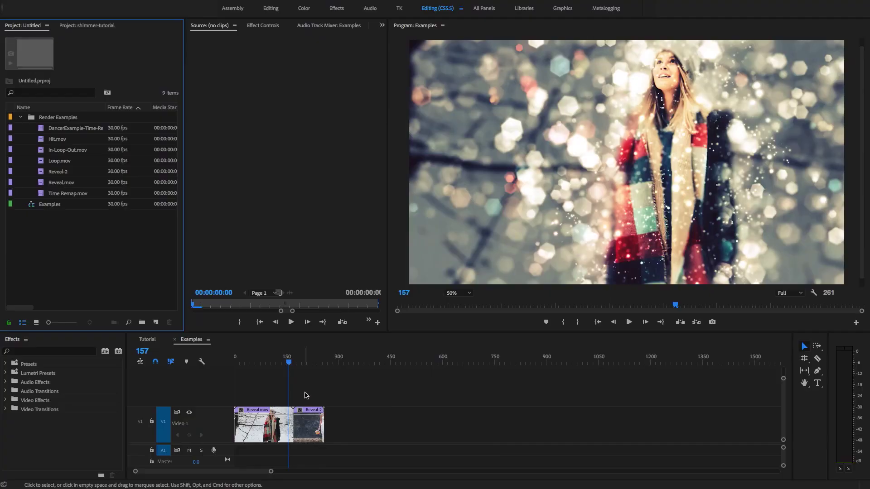
In Premiere Pro, delete Reveal-2 from the Examples sequence and scrub to frame 148 near the end of Reveal.mov
click(305, 395)
click(310, 424)
key(Delete)
key(equal)
key(equal)
click(299, 363)
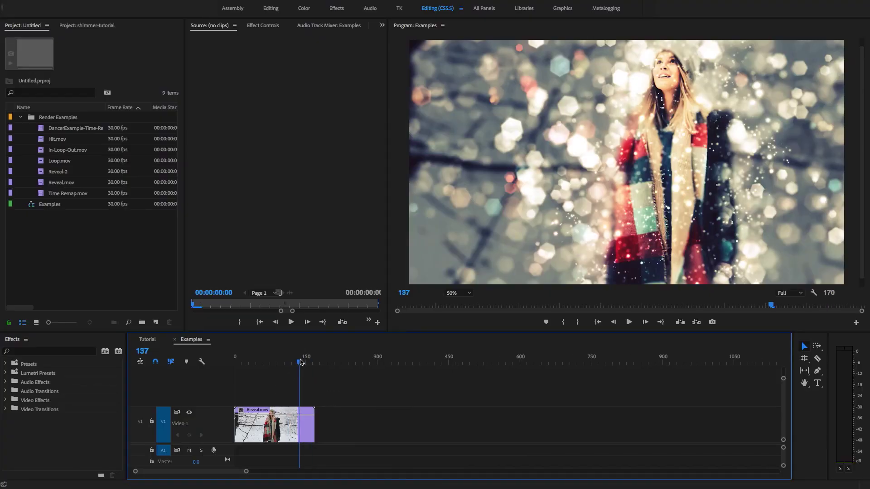
mouse_move(300, 363)
mouse_down()
mouse_move(284, 363)
mouse_move(307, 361)
mouse_up()
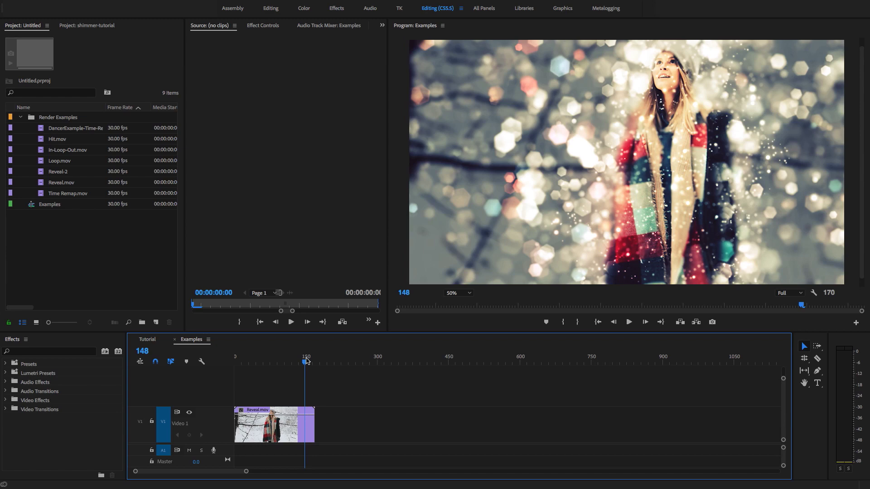
Append Loop.mov directly after Reveal.mov in the Examples sequence and play from the beginning across the cut
click(59, 162)
drag(109, 218, 323, 424)
mouse_move(299, 358)
mouse_down()
mouse_move(319, 356)
mouse_move(300, 362)
mouse_up()
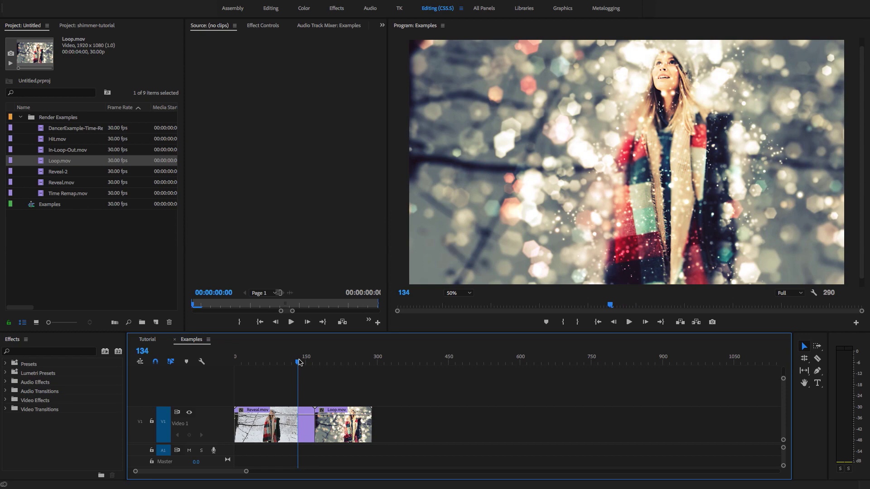
drag(299, 362, 228, 366)
key(space)
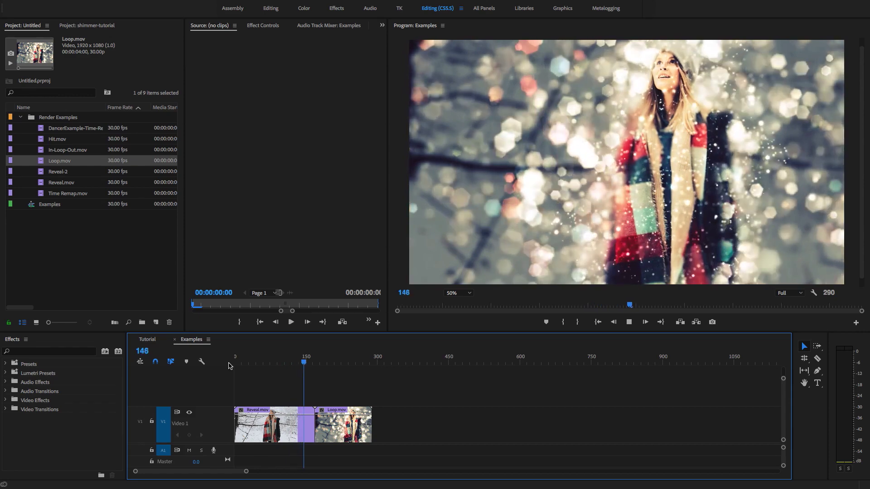
key(space)
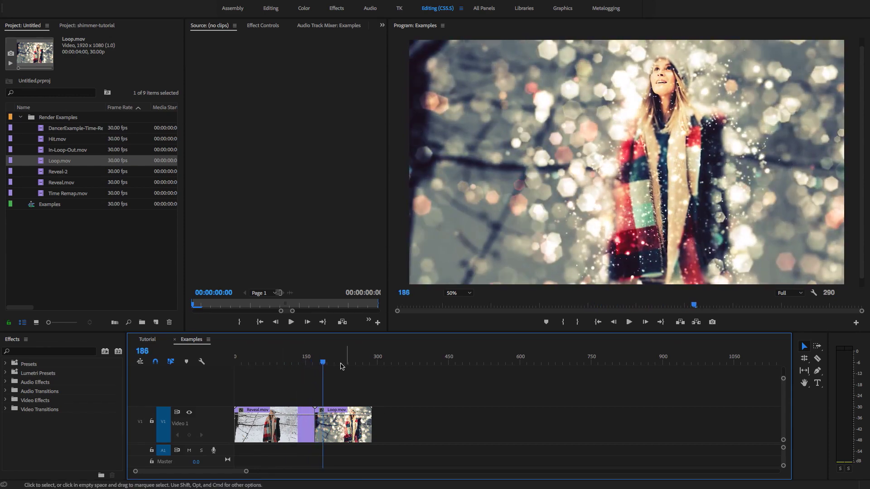
mouse_move(344, 364)
mouse_down()
mouse_move(251, 365)
mouse_move(335, 368)
mouse_up()
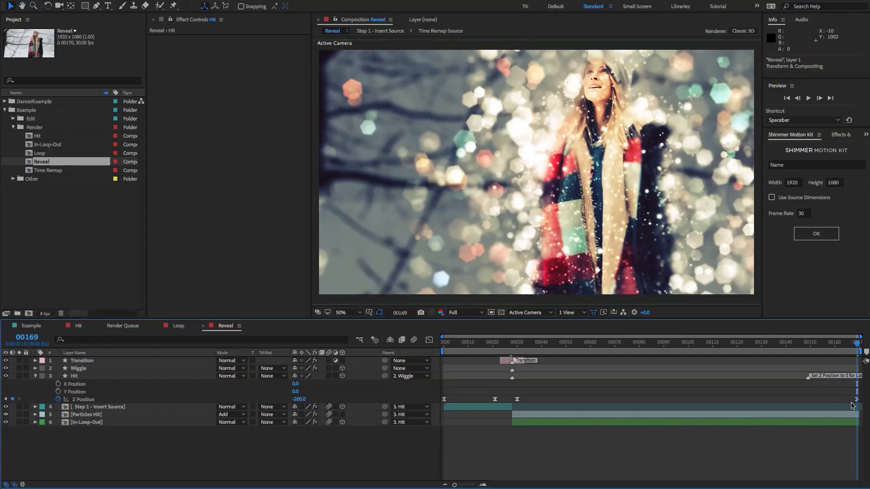
In After Effects, inspect the Hit layer's last Z Position keyframe value without changing it, and select the Time Remap composition
click(856, 400)
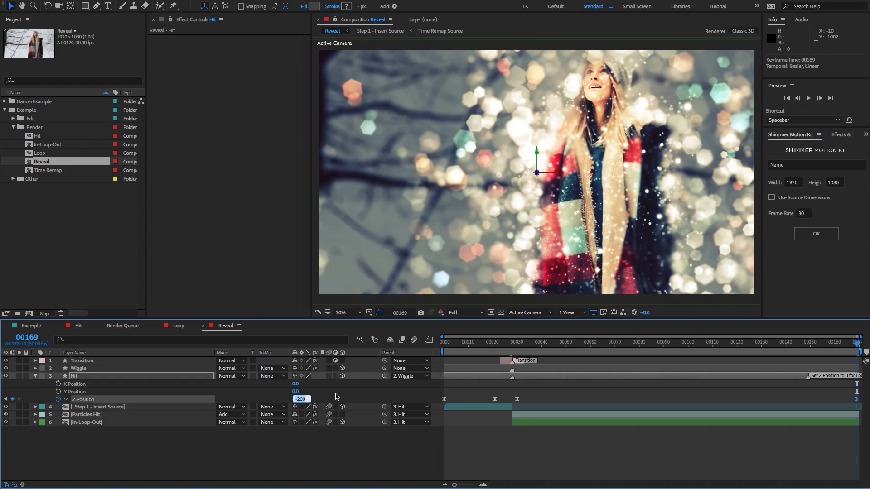
click(67, 235)
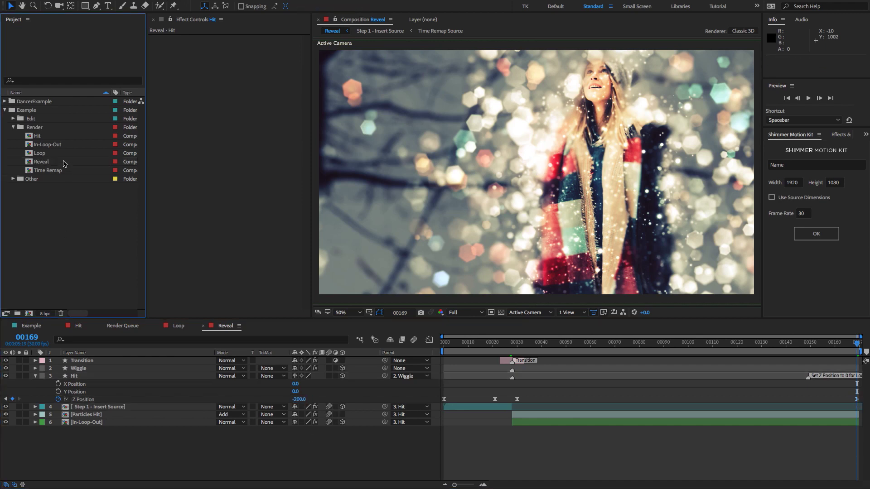
click(53, 170)
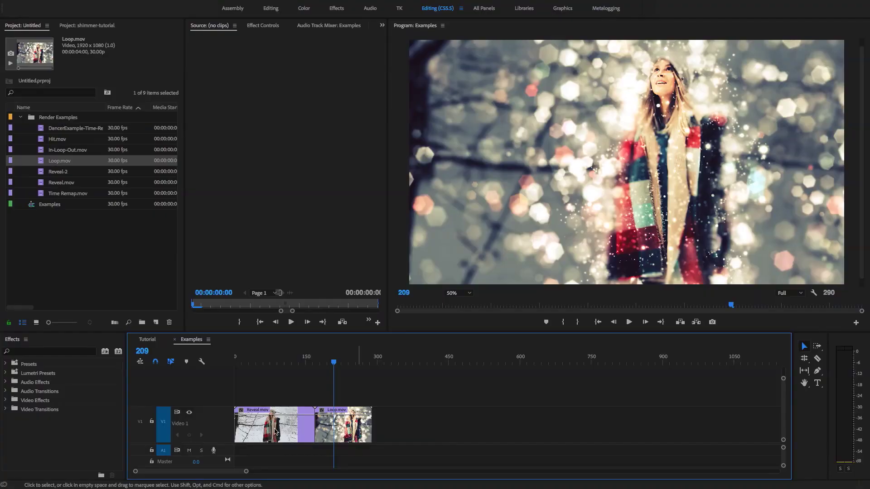
In Premiere Pro, open Time Remap.mov in the source monitor and replace both clips in the Examples sequence with it
double_click(48, 194)
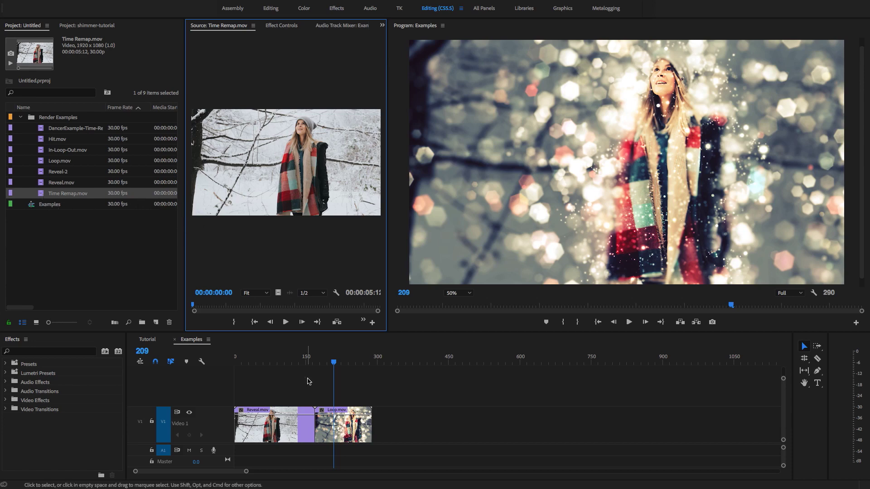
drag(317, 385, 294, 413)
key(Delete)
drag(44, 195, 239, 417)
Play Time Remap.mov from the beginning, replay it and scrub back to frame 121
drag(252, 356, 217, 356)
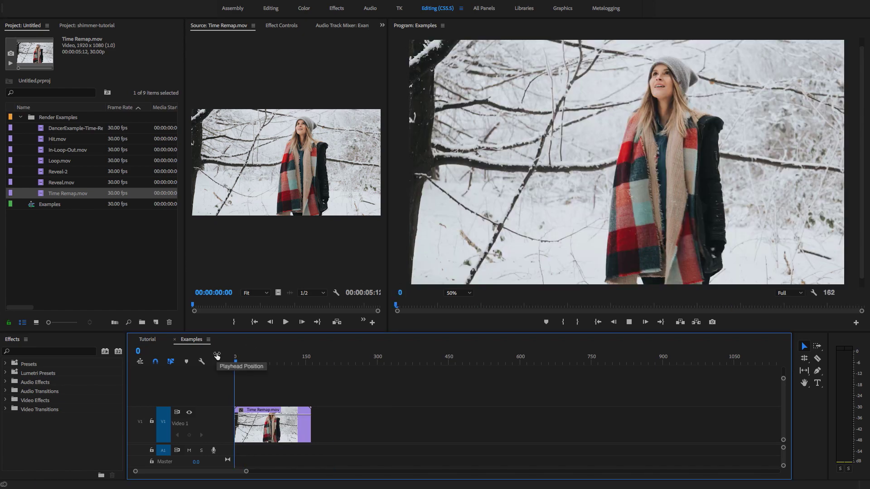
key(space)
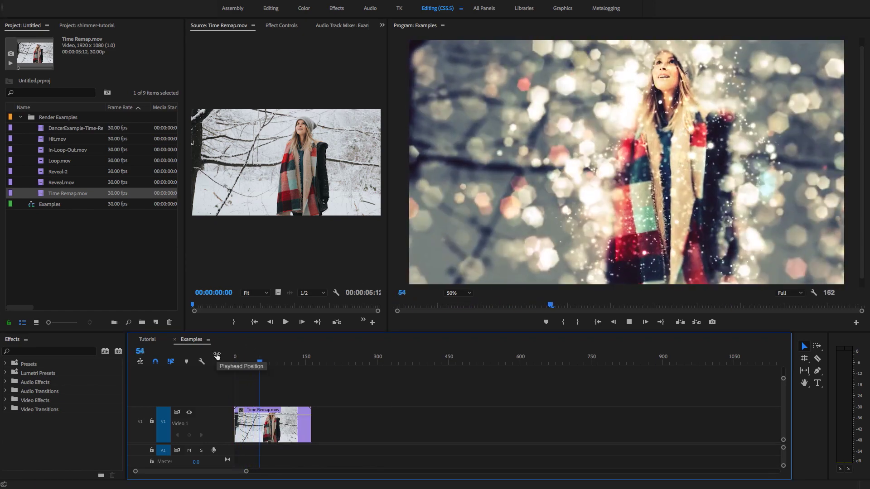
key(space)
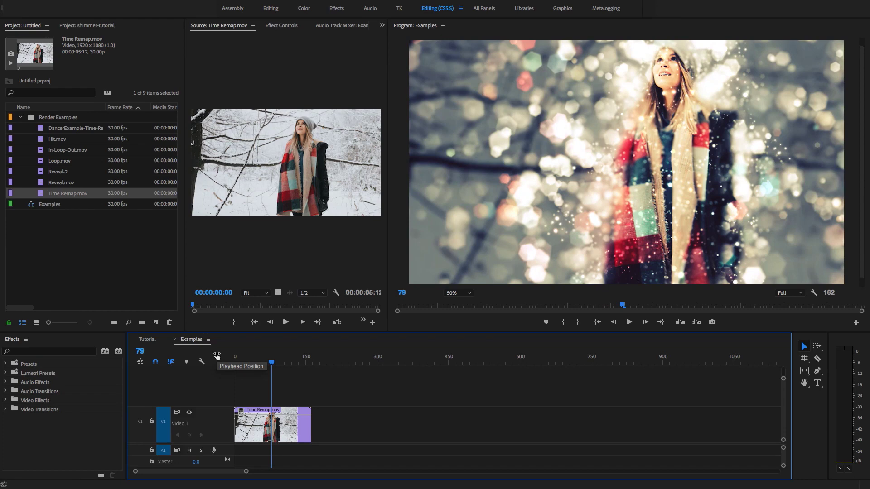
key(space)
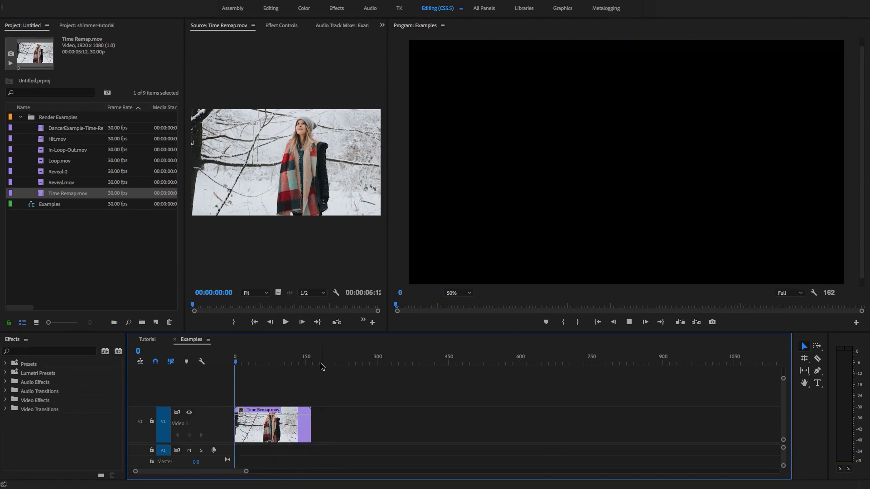
drag(302, 363, 292, 363)
Replace Time Remap.mov with DancerExample-Time-Remap.mov at the start of the Examples sequence
click(75, 250)
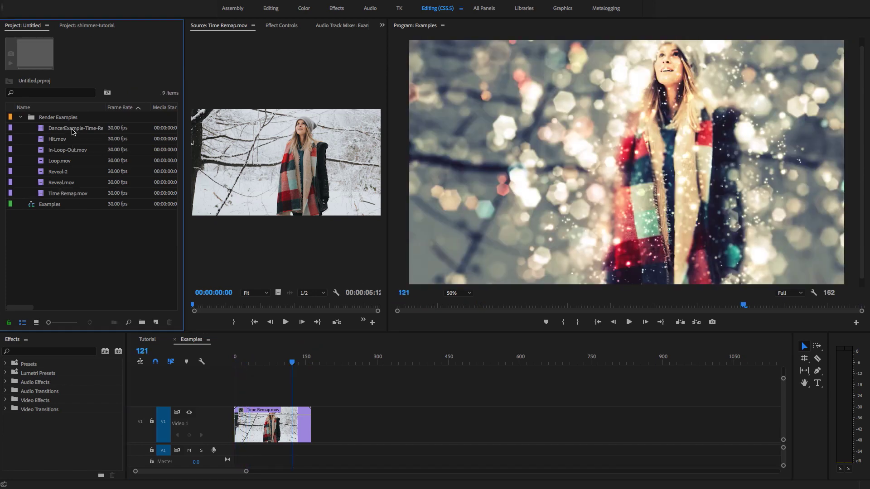
click(73, 130)
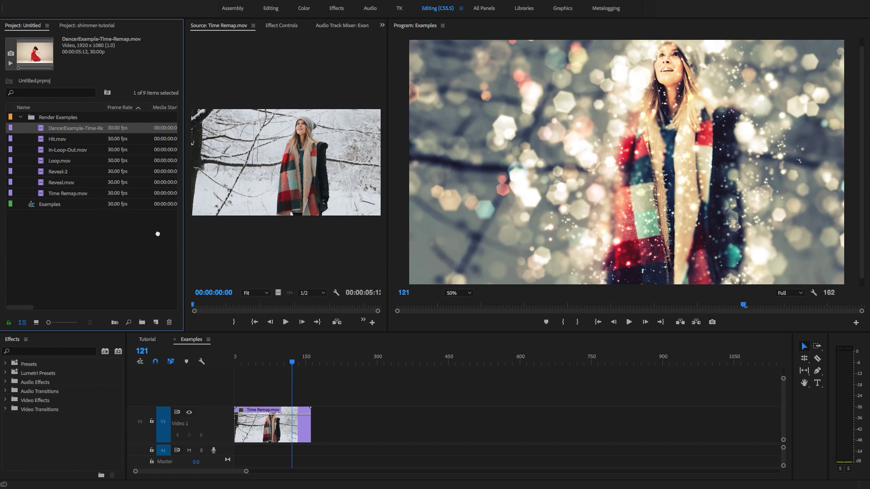
drag(158, 233, 303, 389)
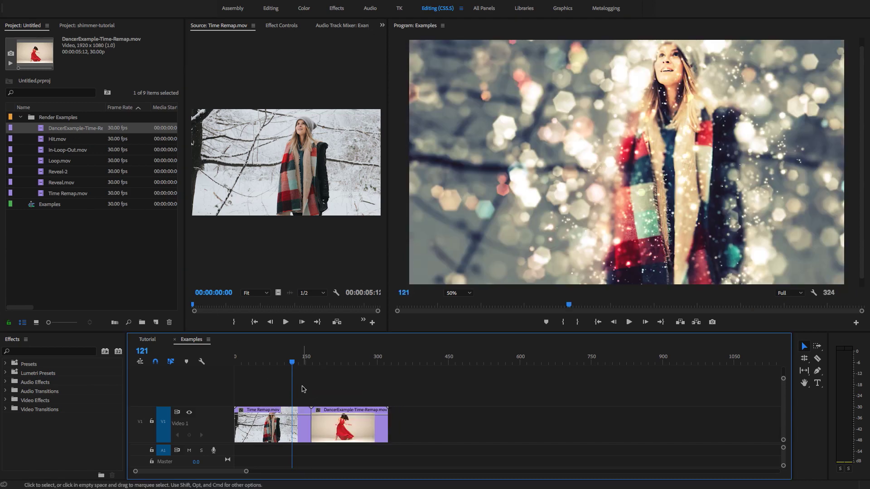
click(284, 411)
key(Delete)
drag(323, 418, 246, 415)
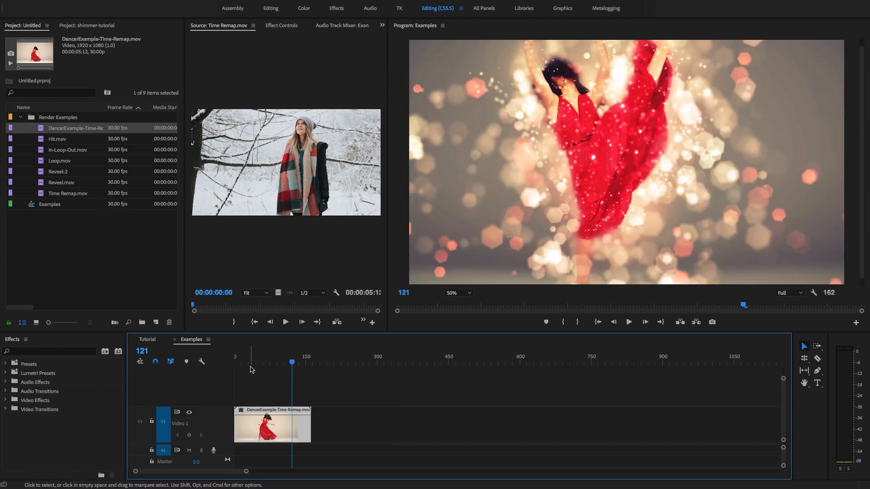
Play DancerExample-Time-Remap.mov from the beginning to examine the time-remapped shimmer
key(Home)
key(space)
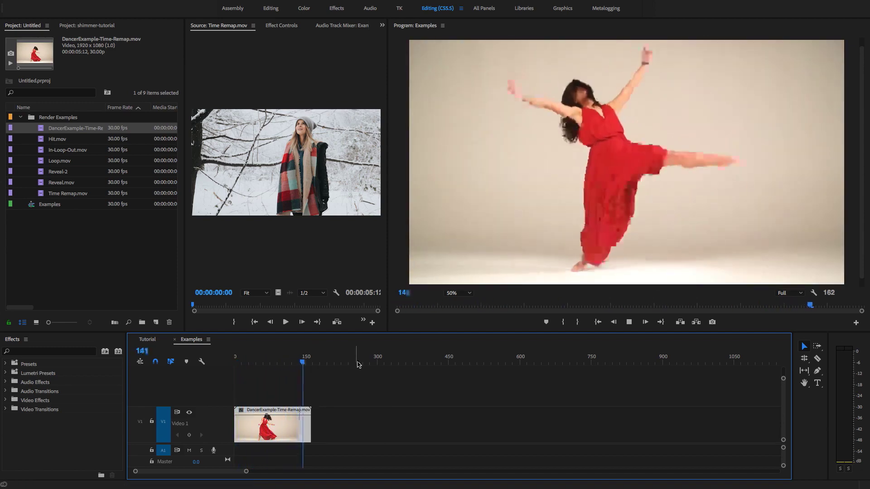
key(space)
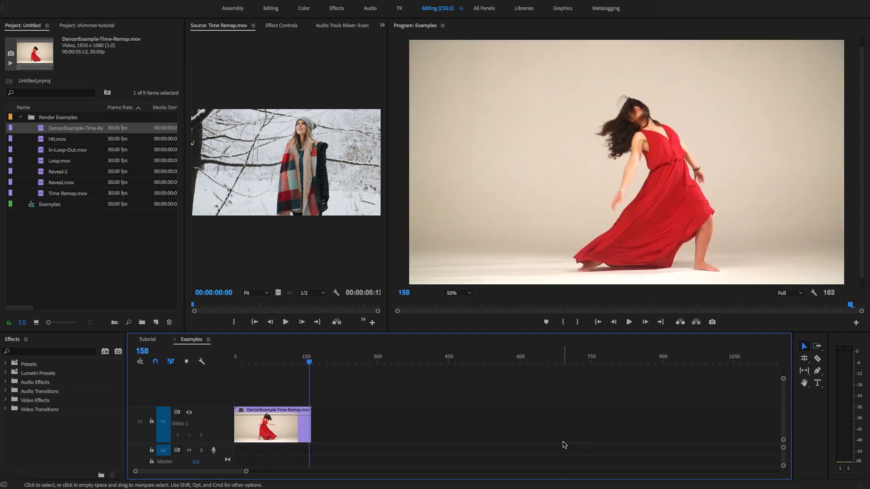
In After Effects, expand DancerExample's Edit folder and open its Step 1 - Insert Source composition
click(50, 111)
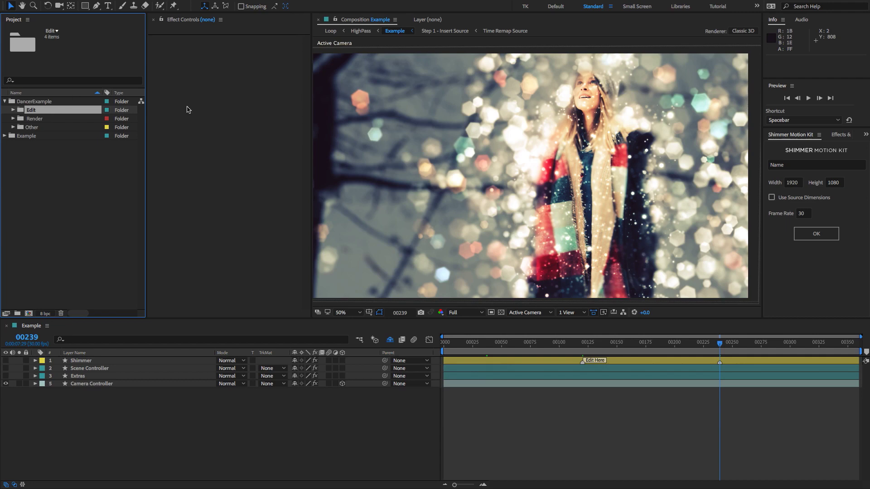
click(807, 155)
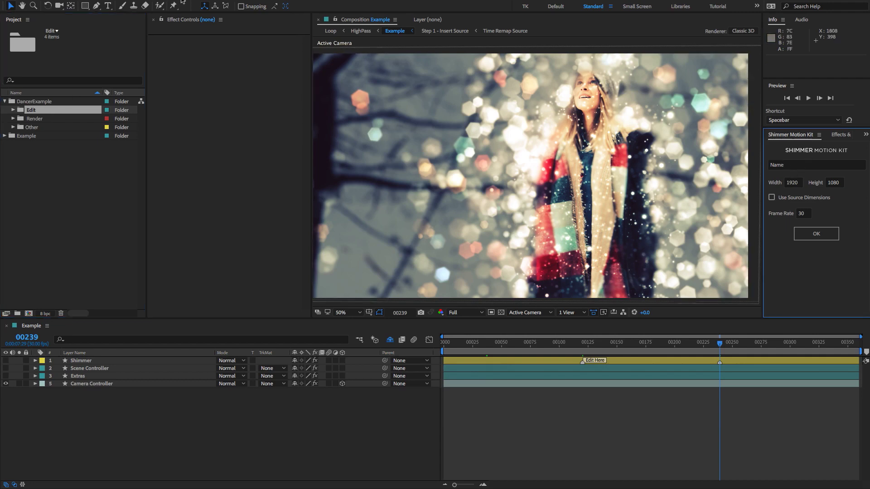
click(13, 110)
double_click(60, 118)
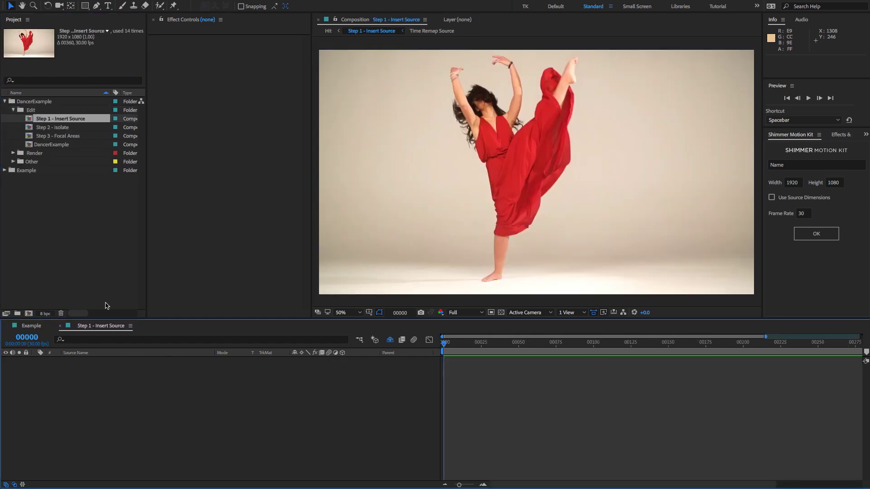
Open DancerExample's Time Remap Source composition from the Optional folder, show its full time range and select the Time Remap Guide layer
click(21, 162)
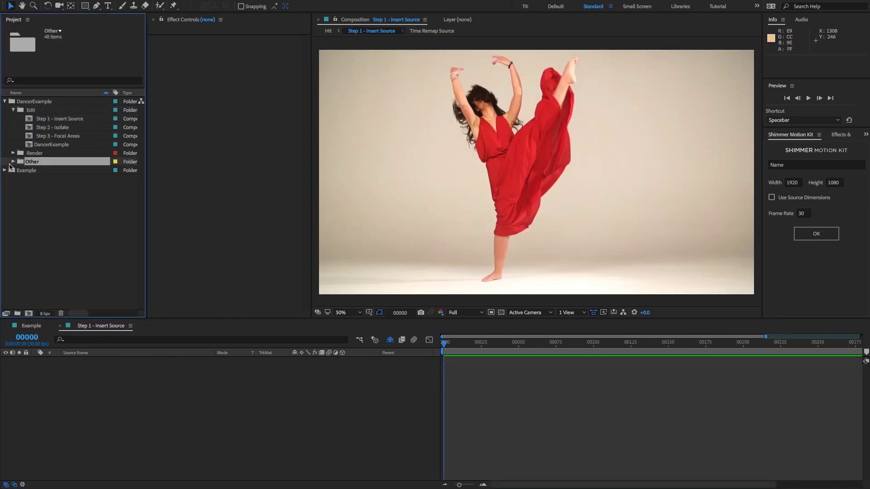
click(12, 163)
click(38, 187)
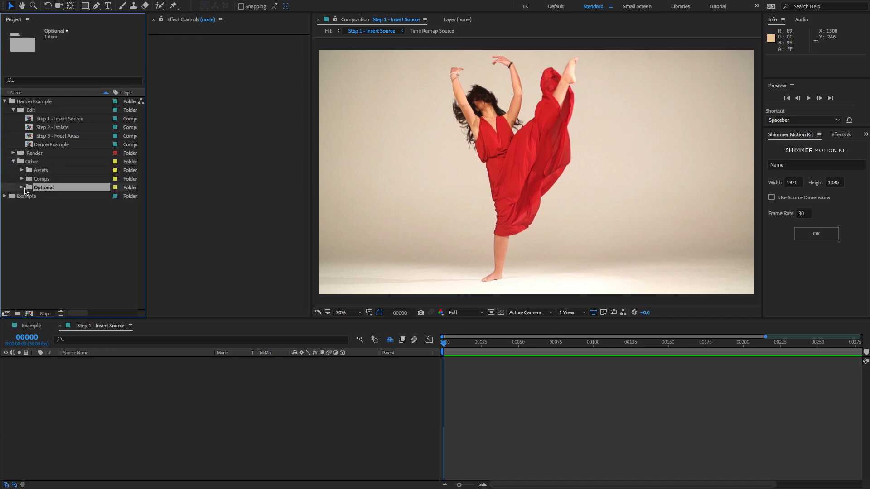
click(22, 187)
double_click(65, 196)
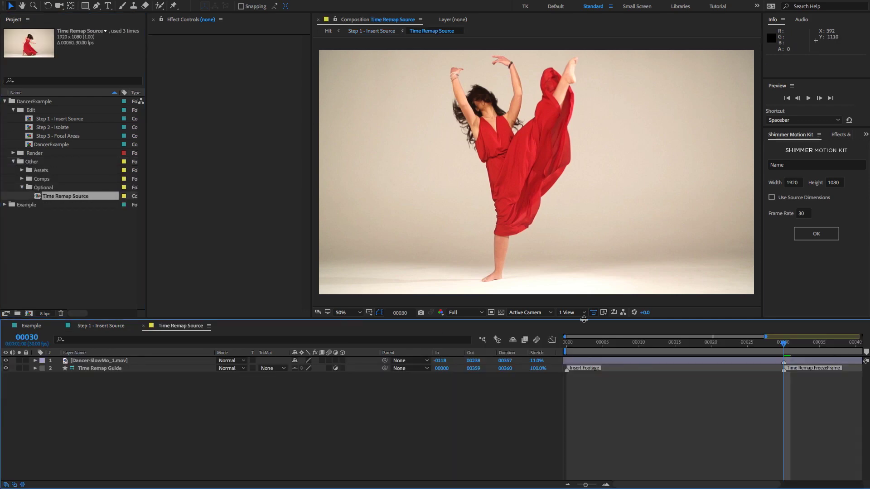
key(minus)
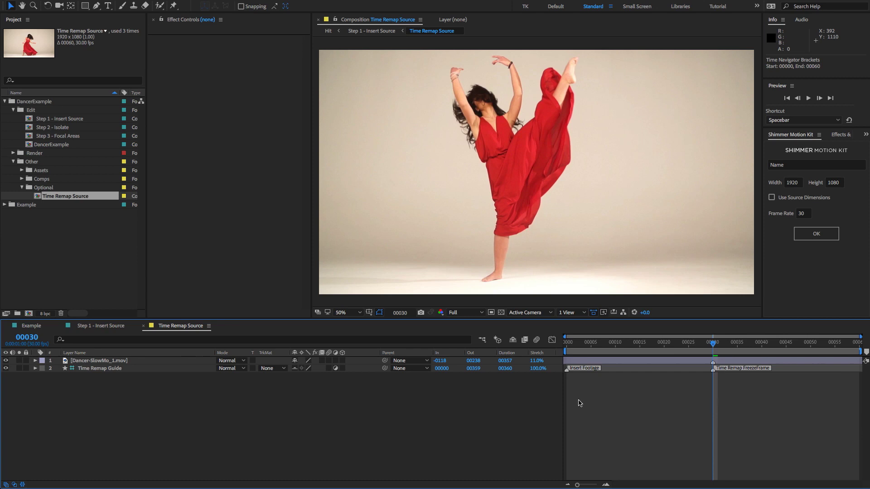
click(145, 368)
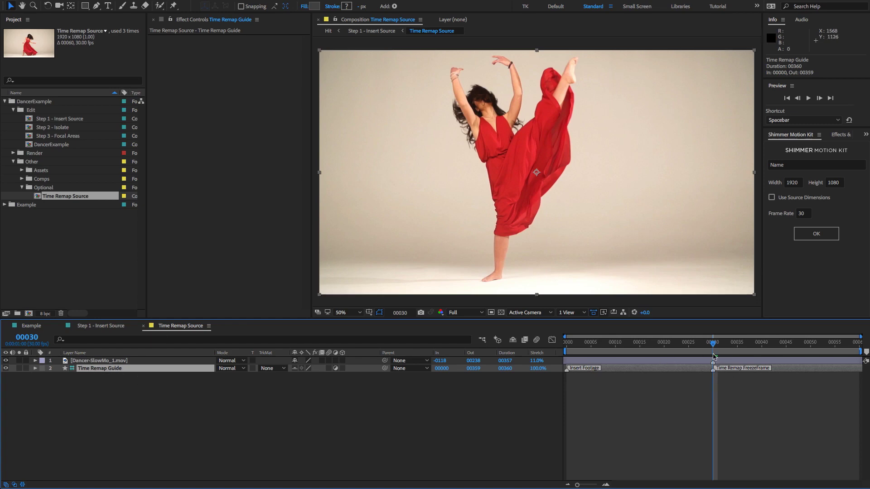
Scrub between frames 30 and 31 in Time Remap Source to examine the footage at the Time Remap FreezeFrame marker, ending on frame 30
mouse_move(714, 349)
mouse_down()
mouse_move(591, 348)
mouse_move(712, 349)
mouse_up()
mouse_move(713, 347)
mouse_down()
mouse_move(741, 348)
mouse_move(717, 349)
mouse_up()
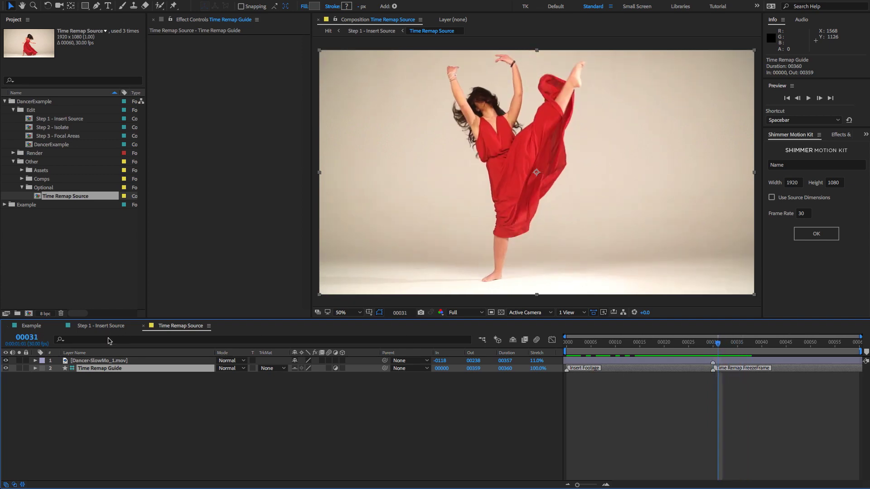
click(713, 347)
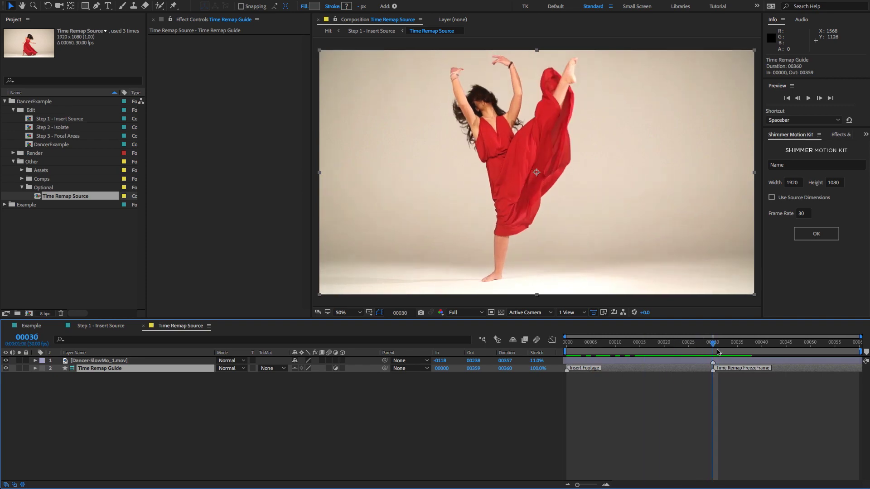
Open DancerExample's Step 2 - Isolate and Step 3 - Focal Areas compositions to examine the brushed areas around the dancer
click(88, 262)
click(57, 131)
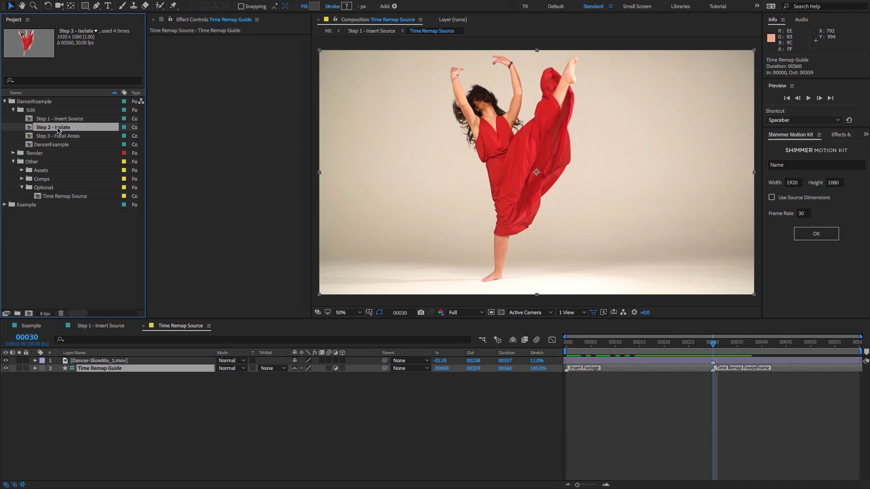
double_click(58, 130)
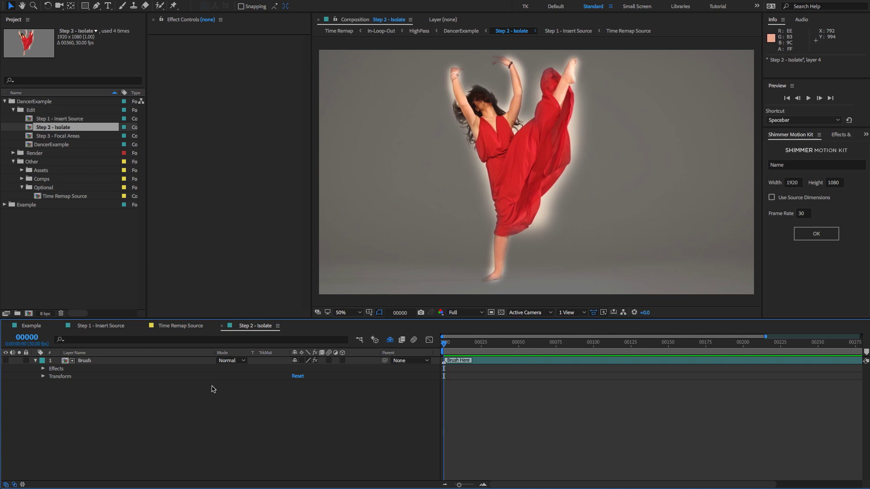
double_click(71, 136)
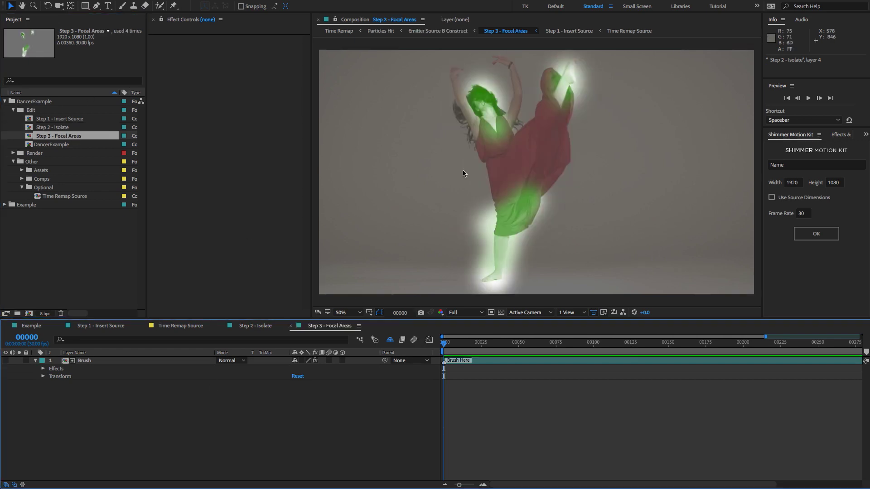
Open the DancerExample composition from the Edit folder and view the shimmer at frame 120, the Edit Here marker
click(44, 145)
double_click(51, 145)
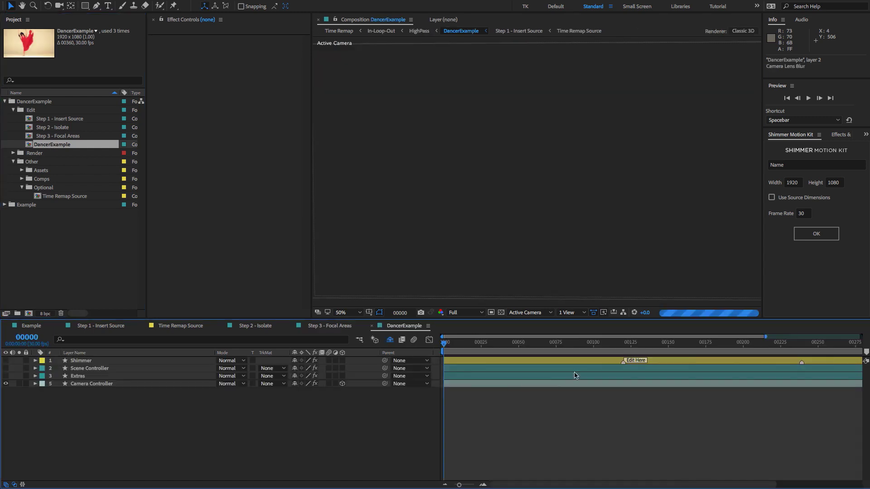
drag(451, 341, 623, 343)
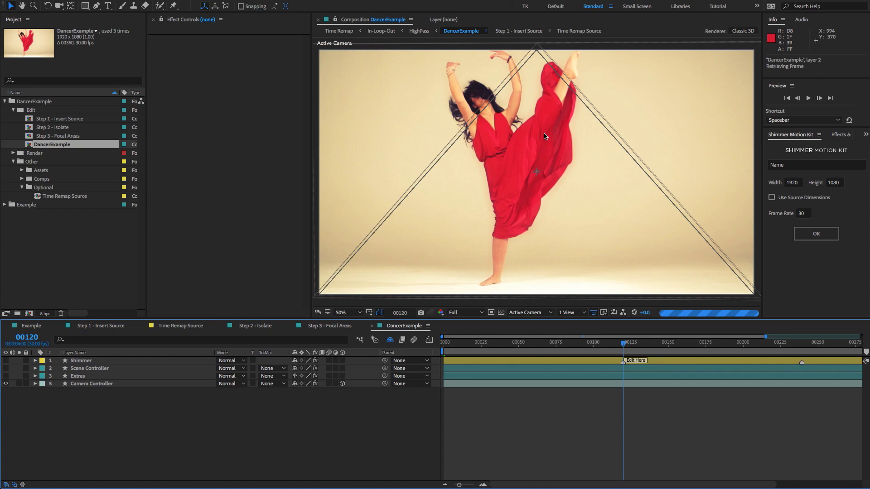
Expand DancerExample's Render folder, open its Time Remap composition and preview the time-remapped result
click(74, 247)
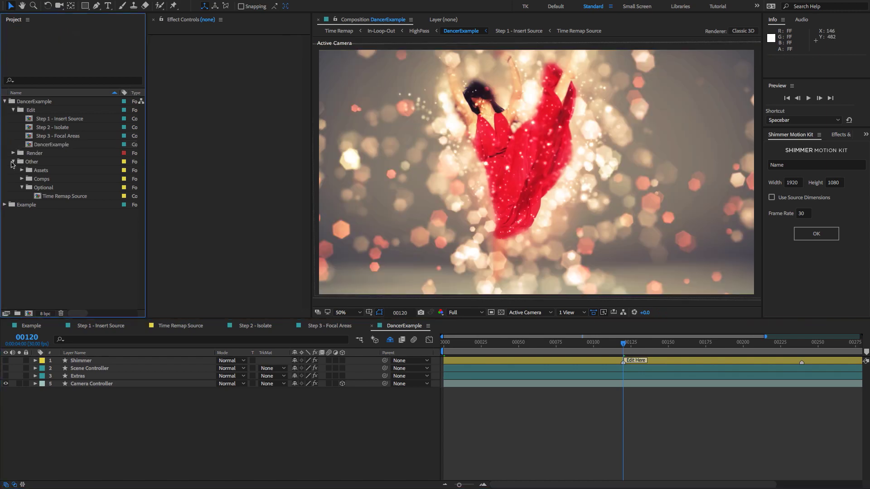
click(13, 154)
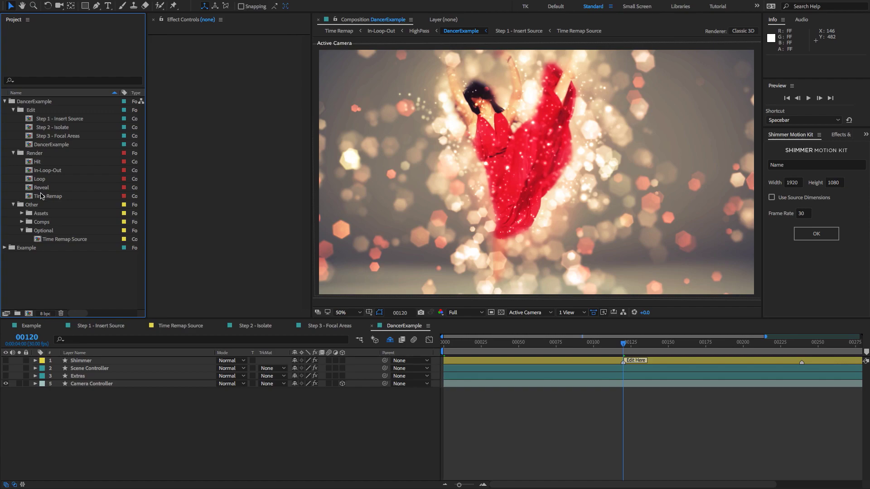
double_click(41, 196)
key(space)
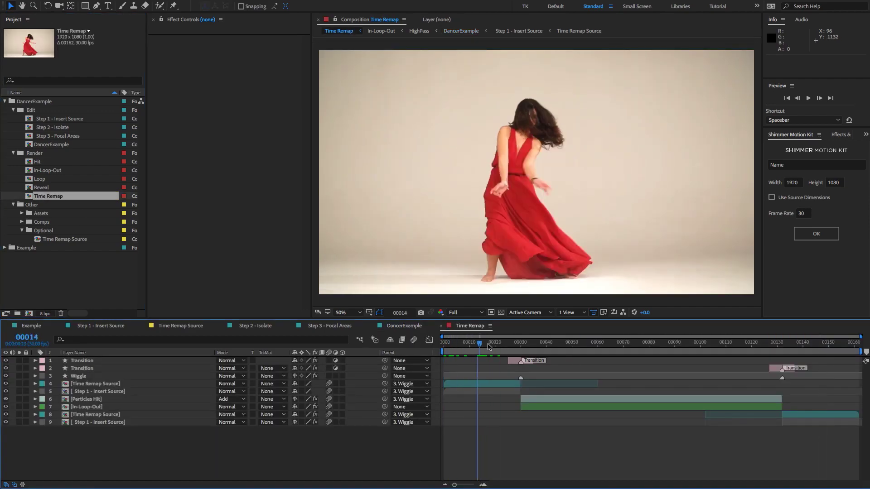